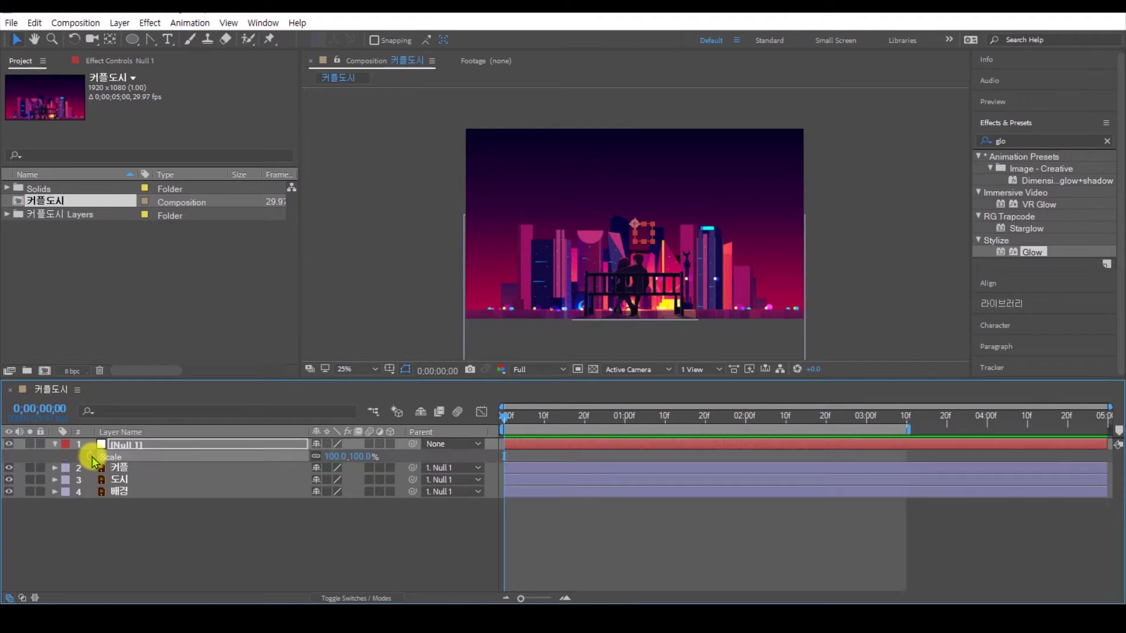
# Step: Animate the Null 1 layer's Scale from 100% at 0 seconds to 115% at 3 seconds, and preview the zoom
pyautogui.click(90, 456)
pyautogui.moveTo(591, 423); pyautogui.dragTo(874, 444)
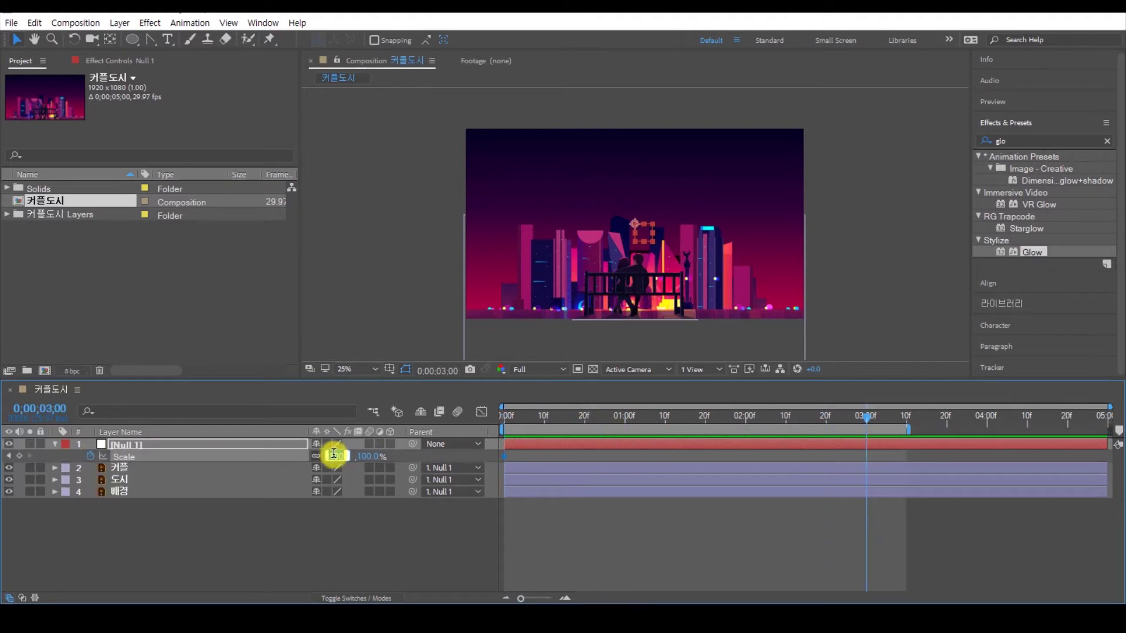
pyautogui.press('Return')
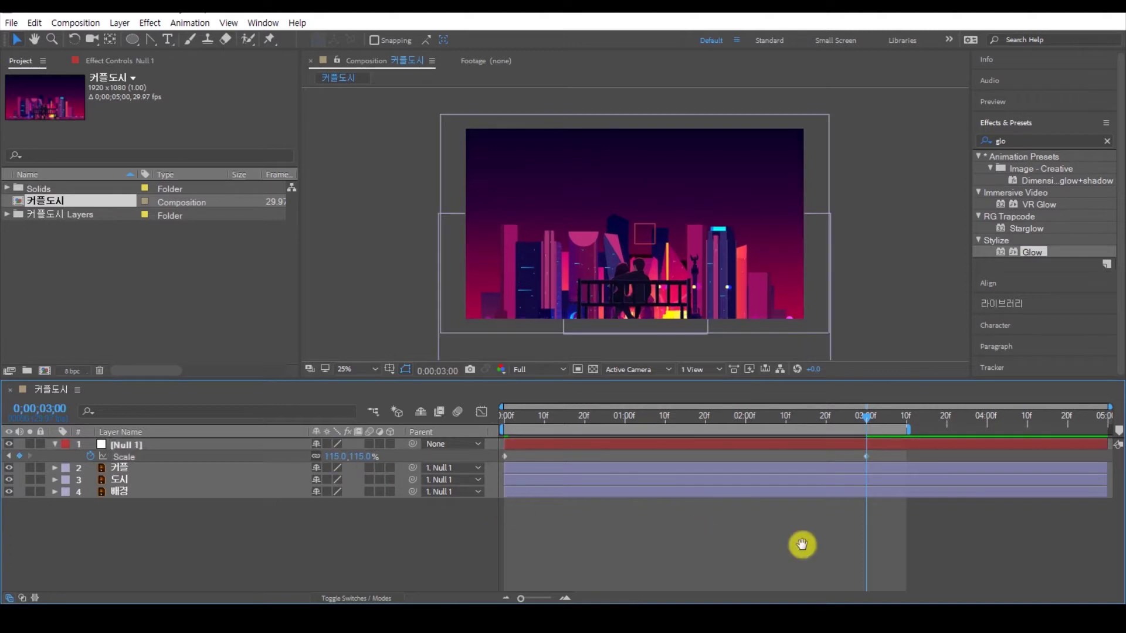
pyautogui.press('space')
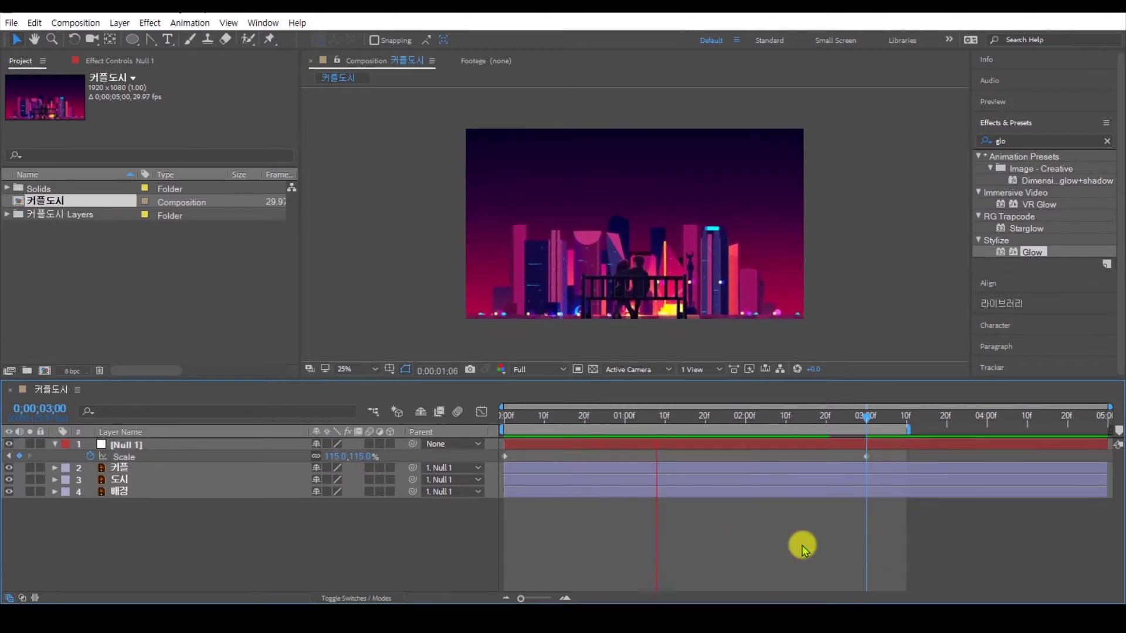
pyautogui.press('space')
pyautogui.moveTo(692, 419); pyautogui.dragTo(383, 464)
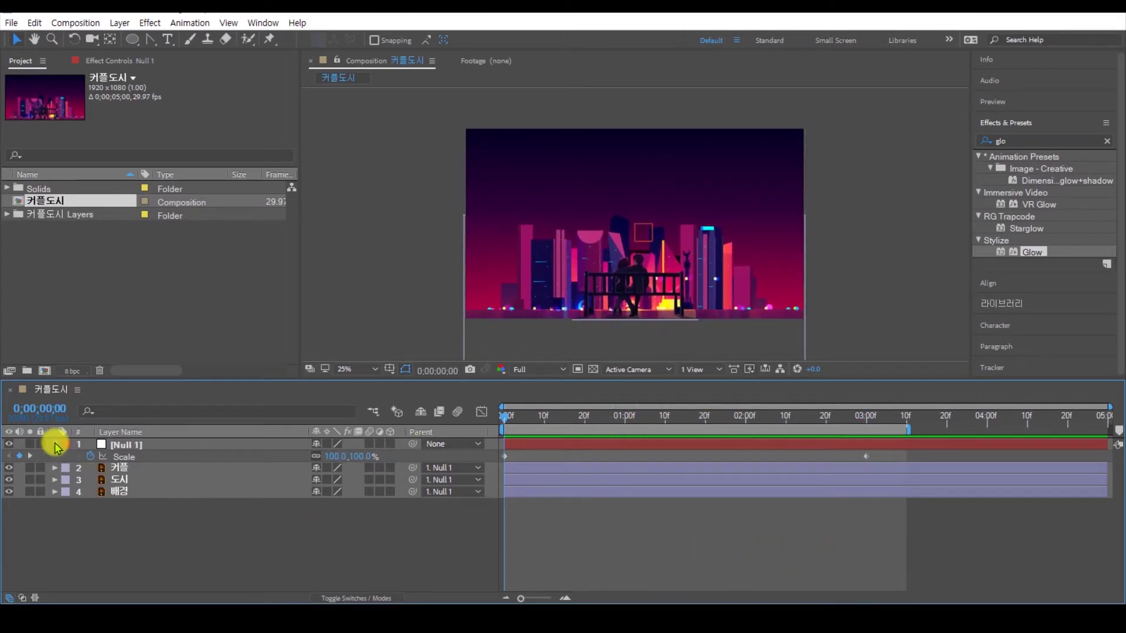
pyautogui.click(55, 445)
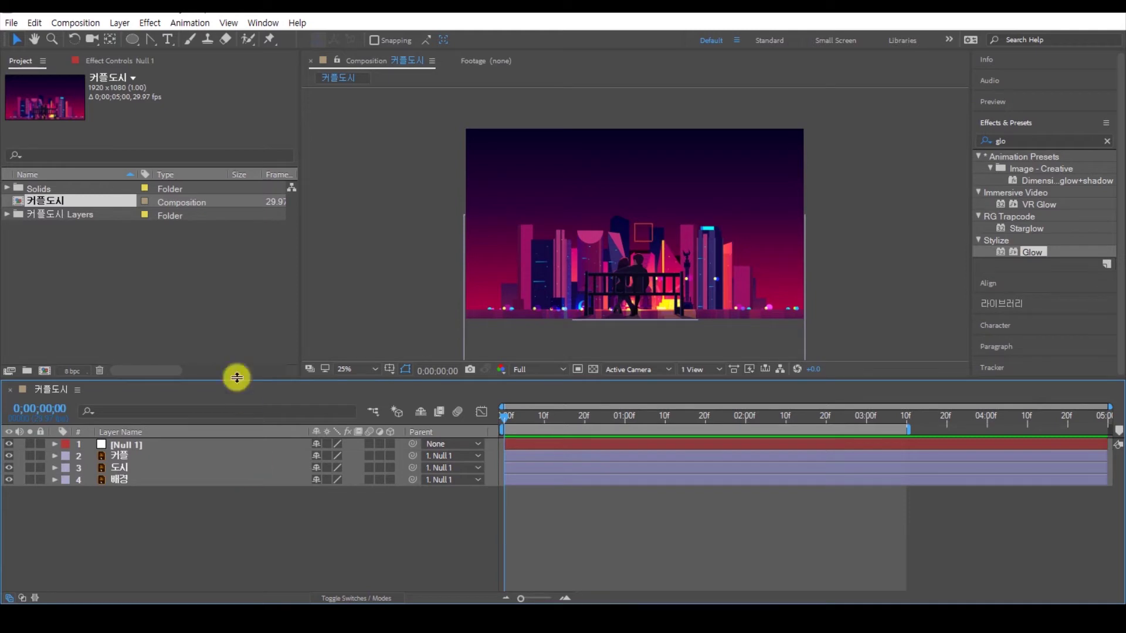
# Step: Draw a short horizontal line on a new shape layer with the Pen tool, above the composition's centre
pyautogui.click(150, 41)
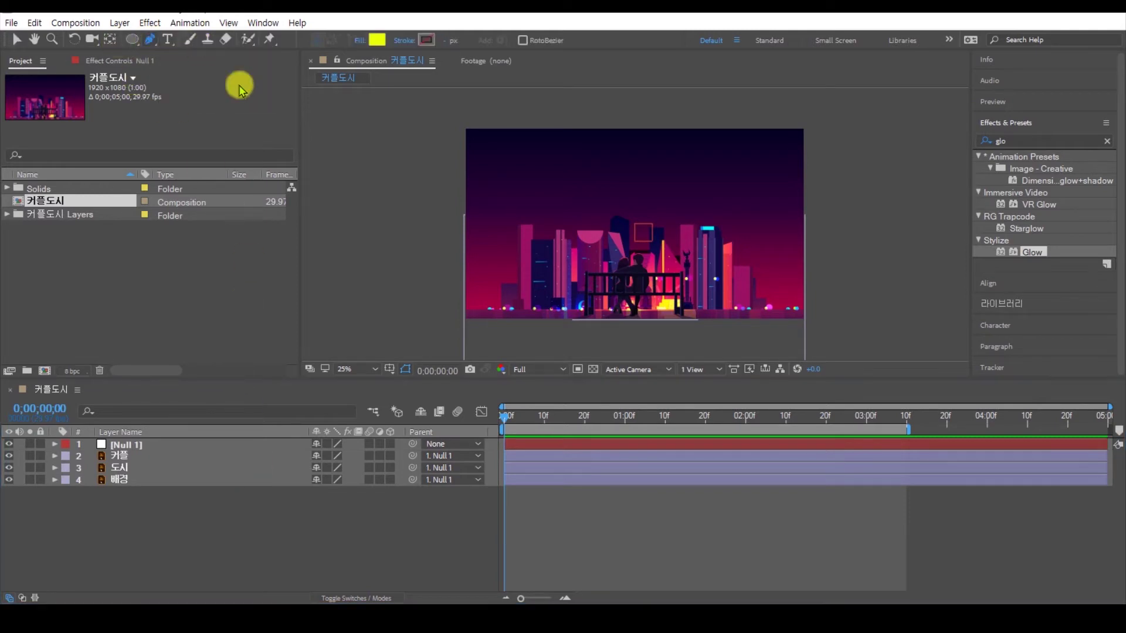
pyautogui.click(641, 202)
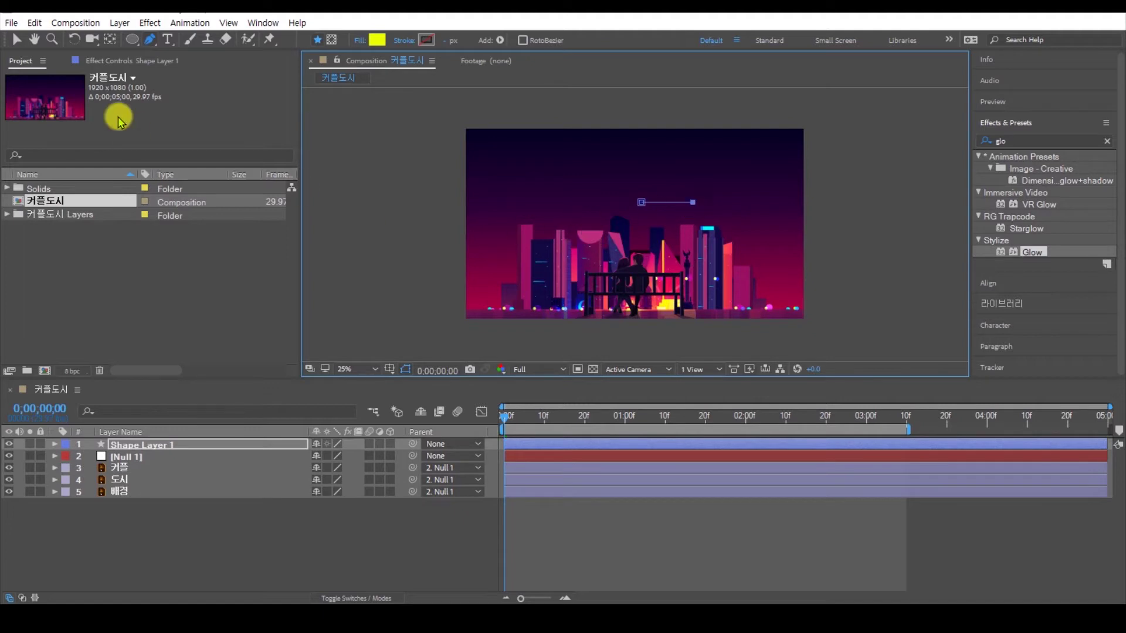
pyautogui.click(17, 40)
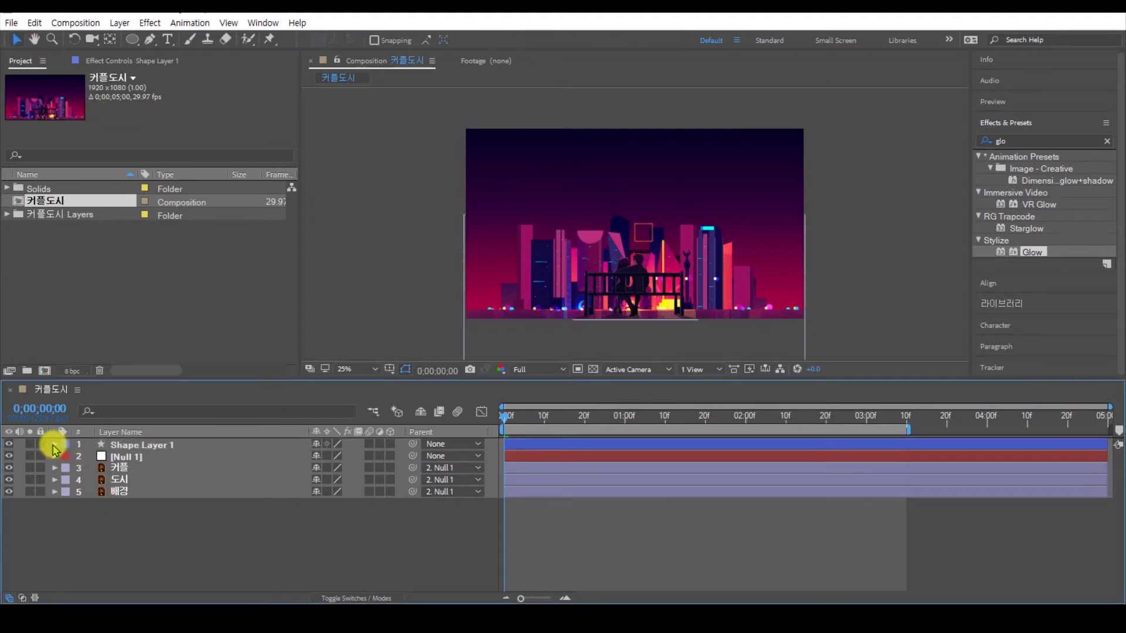
# Step: Solo Shape Layer 1 and set its line's stroke width to 11 px
pyautogui.click(30, 444)
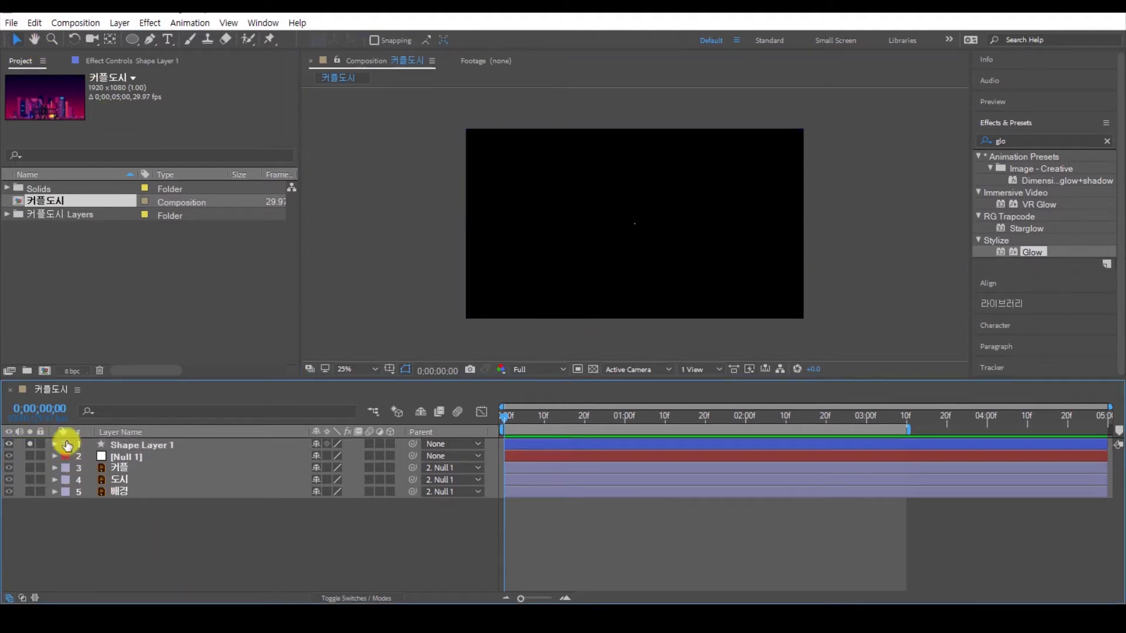
pyautogui.click(54, 450)
pyautogui.moveTo(560, 40); pyautogui.dragTo(565, 41)
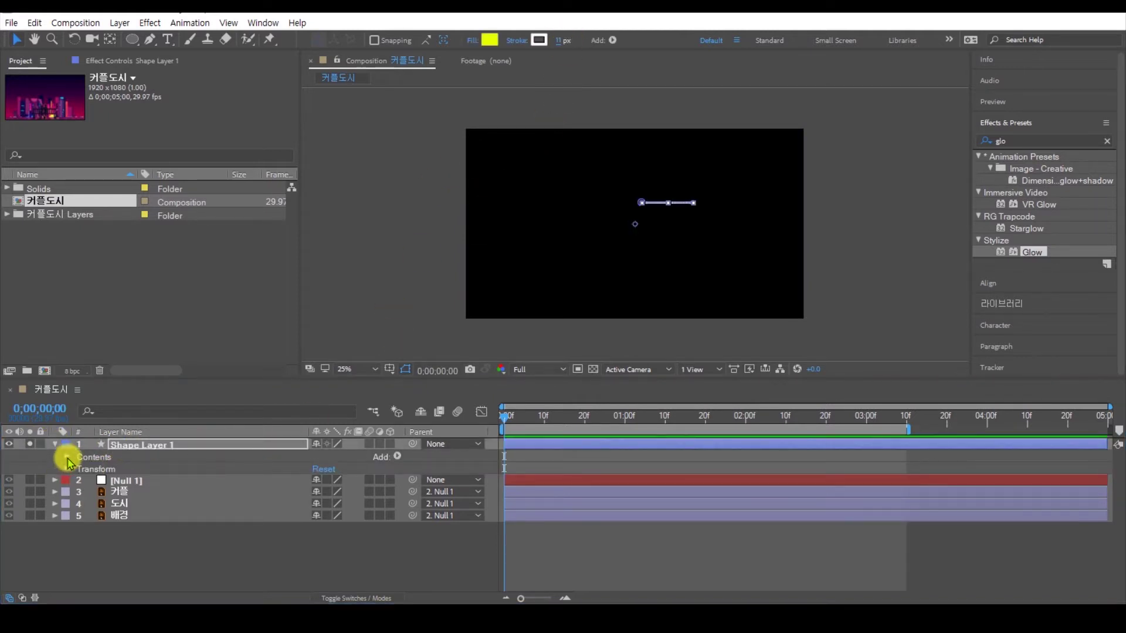
# Step: Add a Repeater to Shape 1 of the line's shape layer
pyautogui.click(68, 457)
pyautogui.click(79, 469)
pyautogui.click(109, 480)
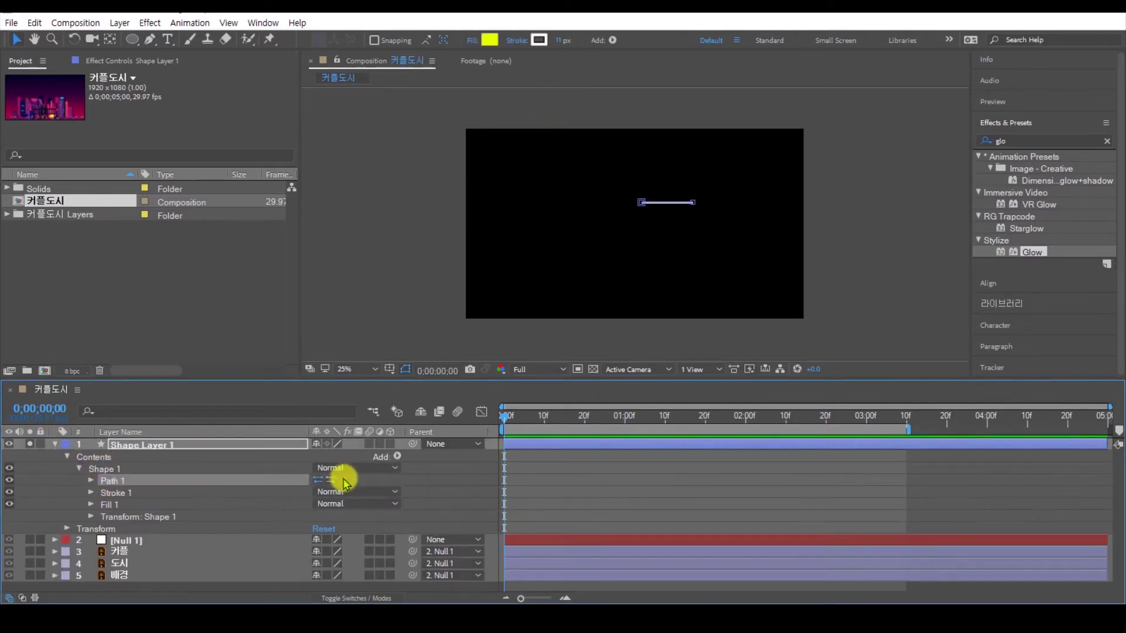
pyautogui.click(398, 457)
pyautogui.click(456, 352)
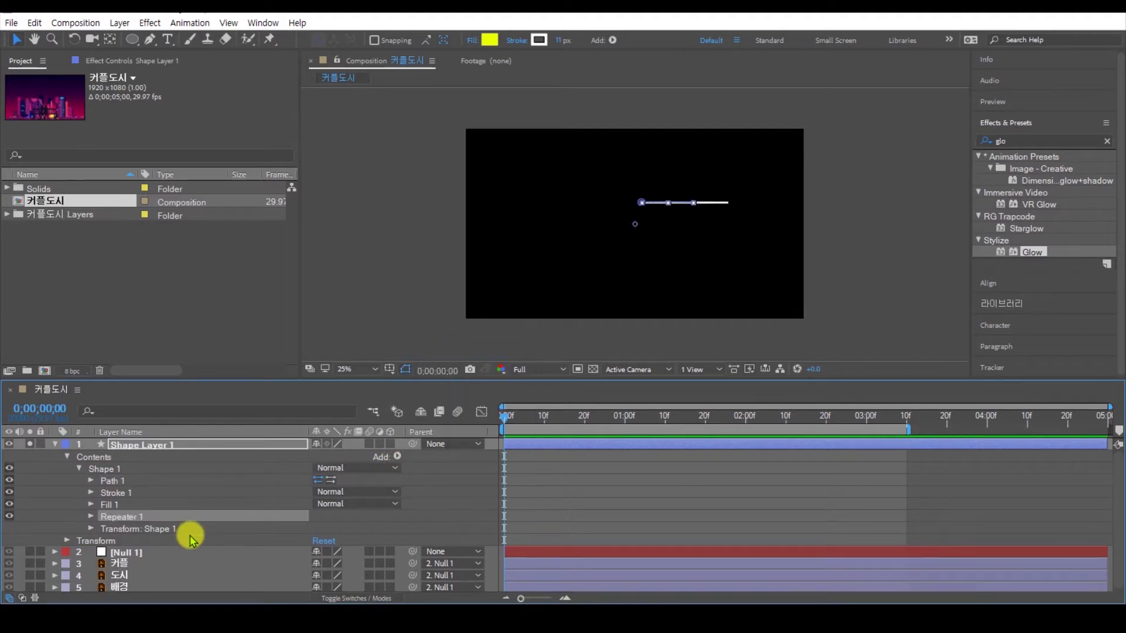
# Step: Set Repeater 1 to 8 copies, with a horizontal Position of 0 and a Rotation of 360/8 degrees
pyautogui.click(90, 517)
pyautogui.scroll(-1, 204, 493)
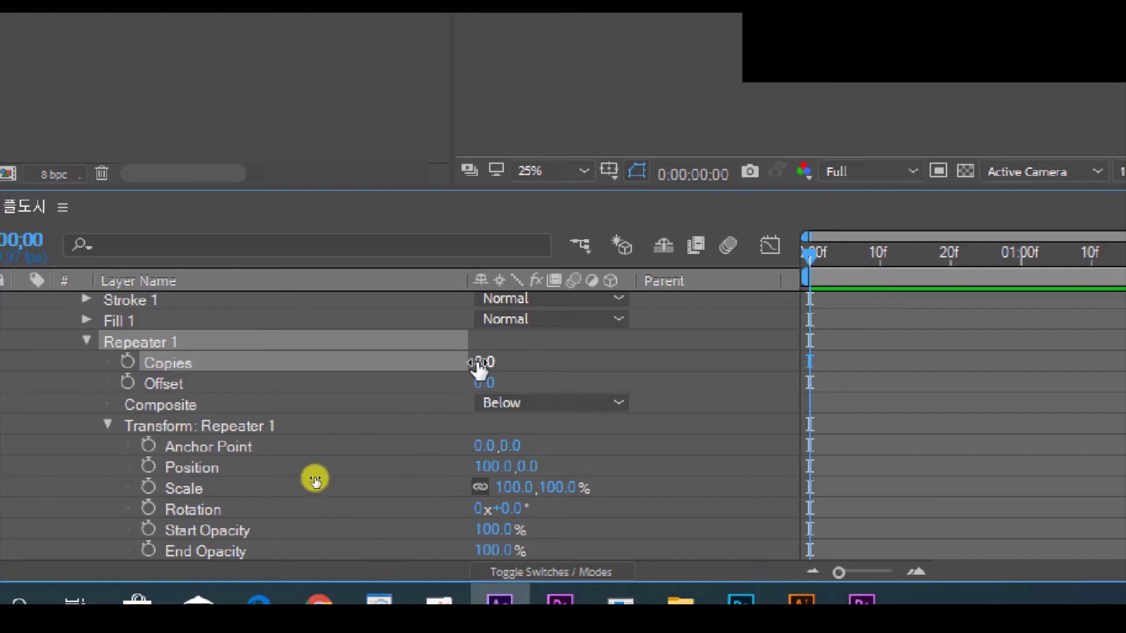
pyautogui.click(482, 362)
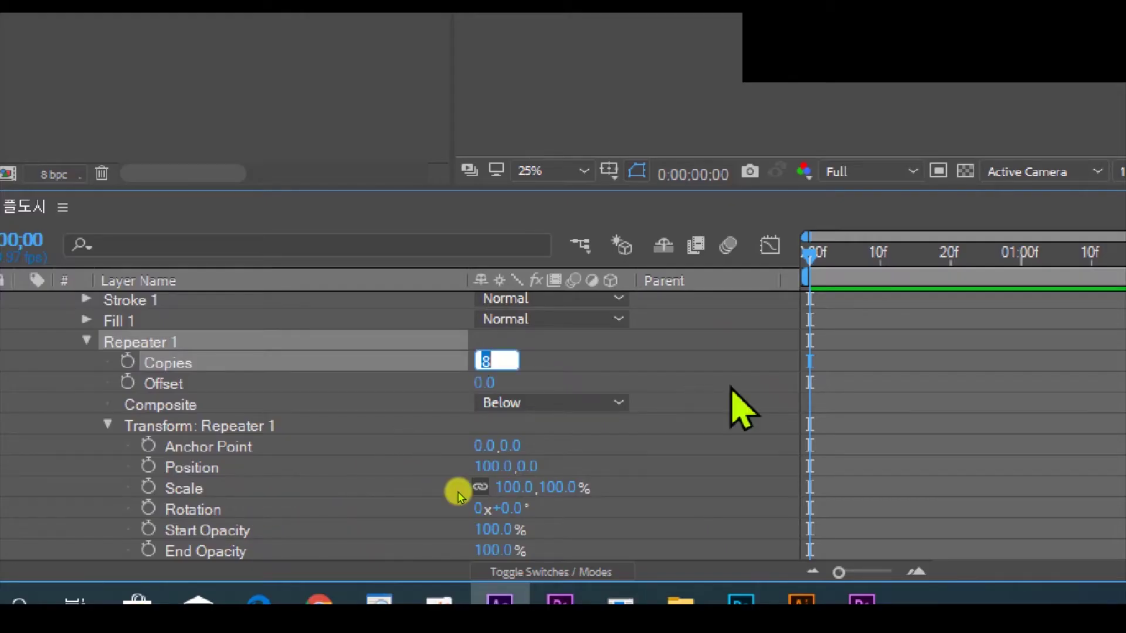
pyautogui.press('Return')
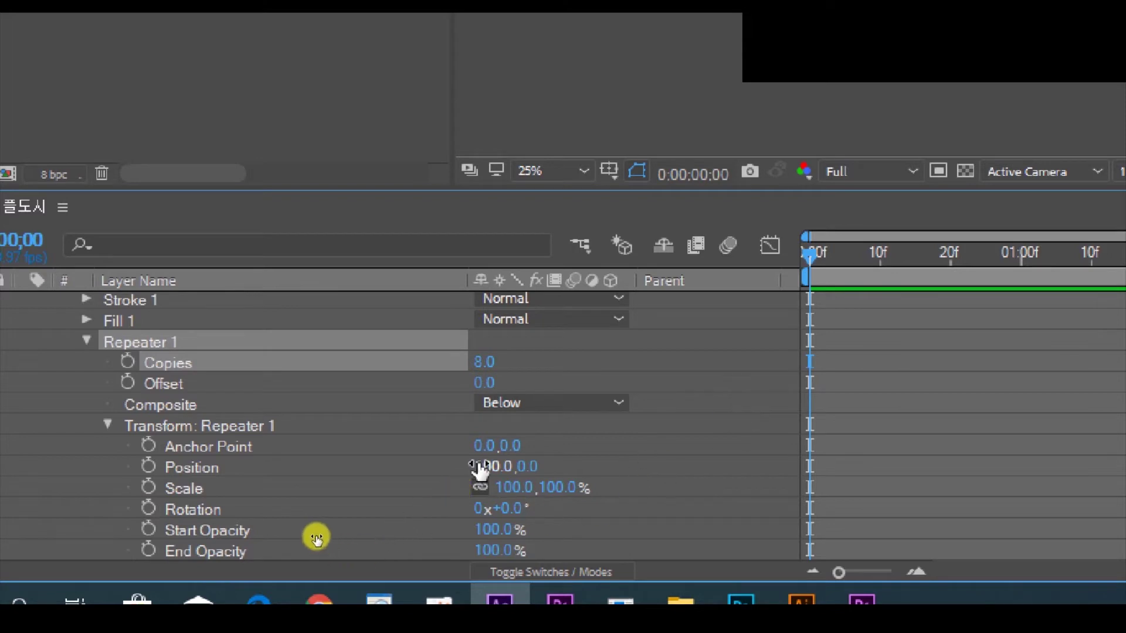
pyautogui.write('0')
pyautogui.press('Return')
pyautogui.click(505, 509)
pyautogui.write('360')
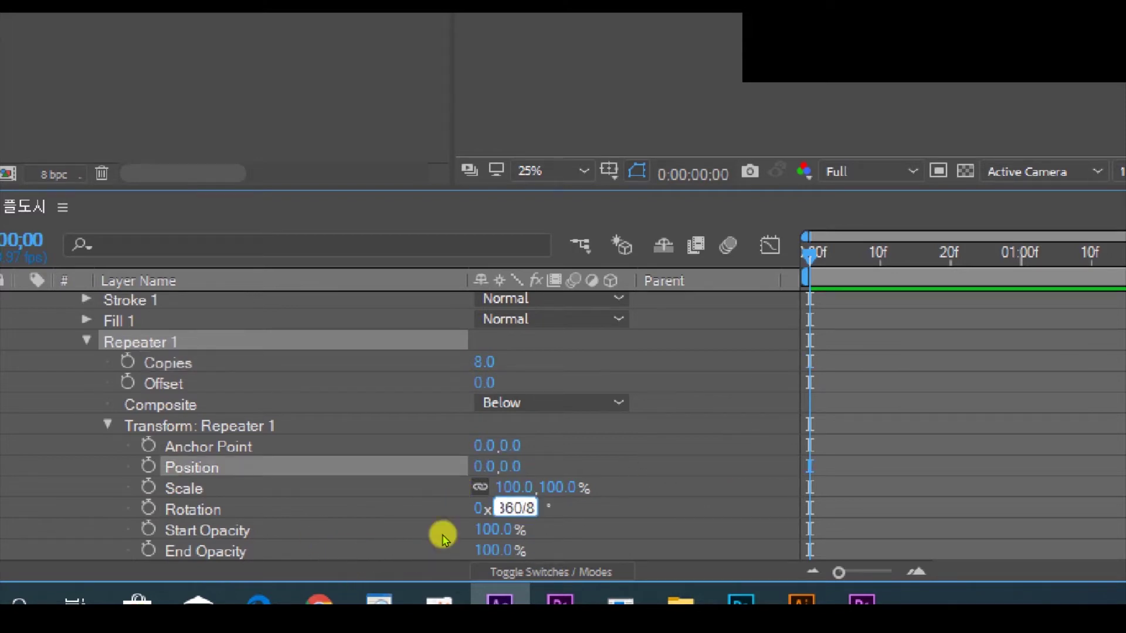
pyautogui.write('/8')
pyautogui.press('Return')
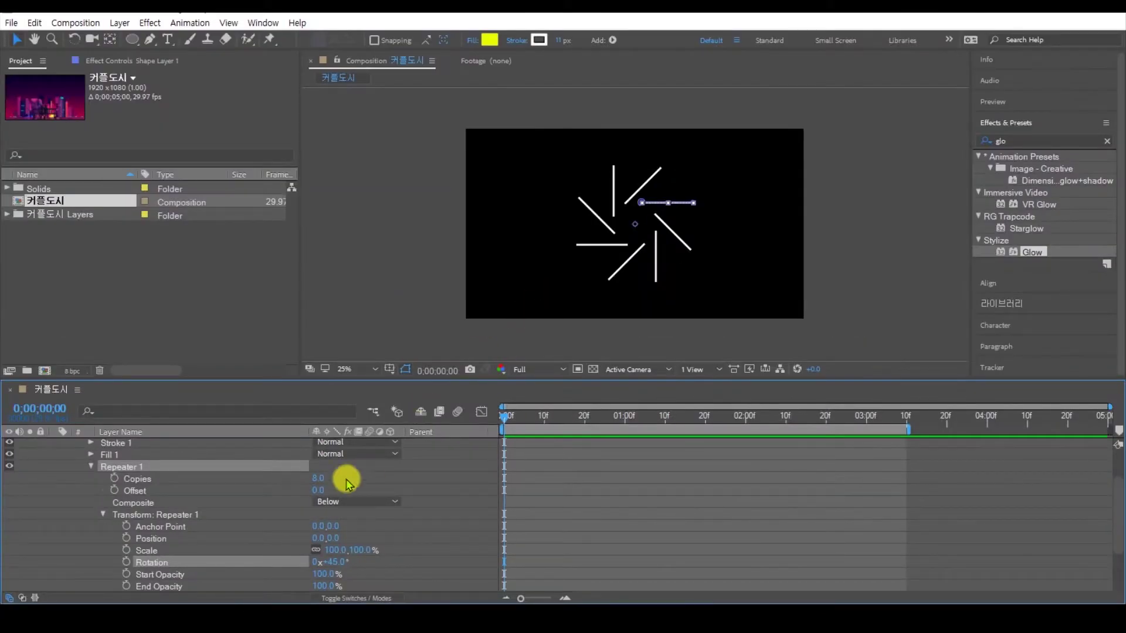
# Step: Move Path 1 down level with the composition's centre so the eight lines radiate evenly around it
pyautogui.scroll(1, 224, 496)
pyautogui.click(91, 467)
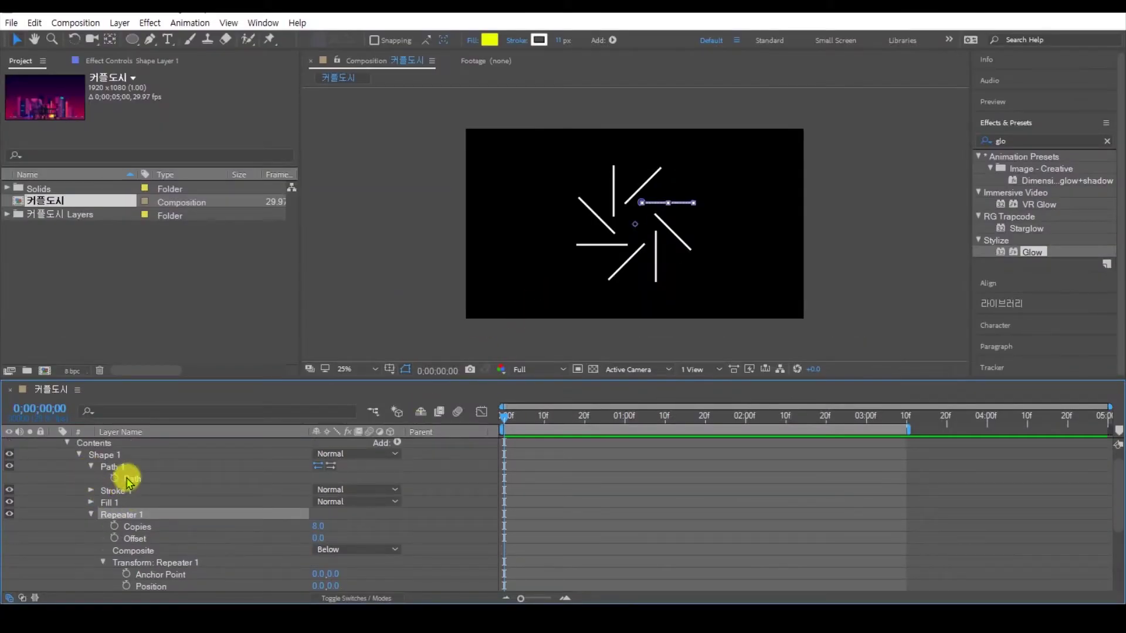
pyautogui.click(119, 467)
pyautogui.scroll(2, 645, 233)
pyautogui.moveTo(651, 186); pyautogui.dragTo(675, 226)
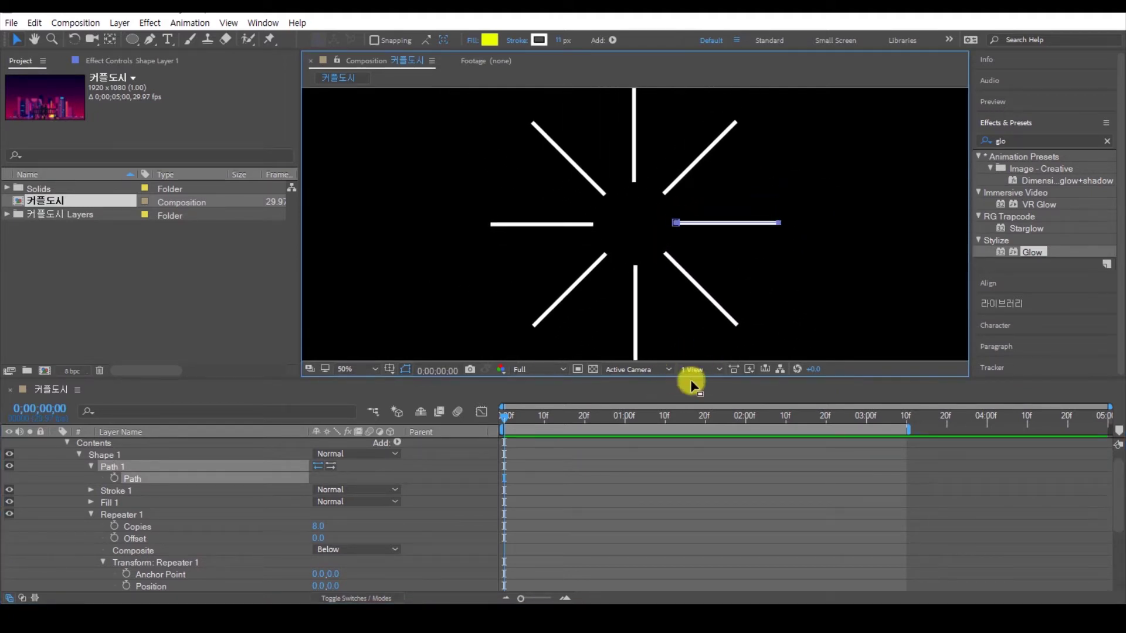
# Step: Align the line's inner end with the composition's centre using the Title/Action Safe guides, and hide the guides again
pyautogui.click(391, 370)
pyautogui.click(432, 382)
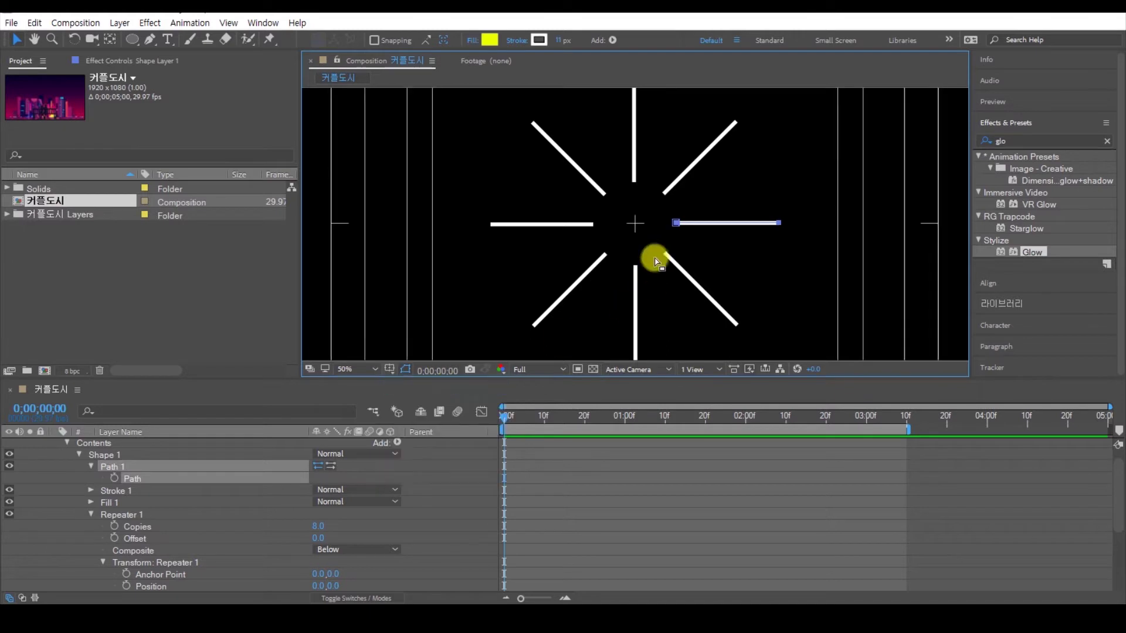
pyautogui.scroll(2, 680, 232)
pyautogui.moveTo(720, 226); pyautogui.dragTo(637, 225)
pyautogui.scroll(-2, 633, 253)
pyautogui.click(391, 369)
pyautogui.click(418, 383)
pyautogui.scroll(-2, 592, 261)
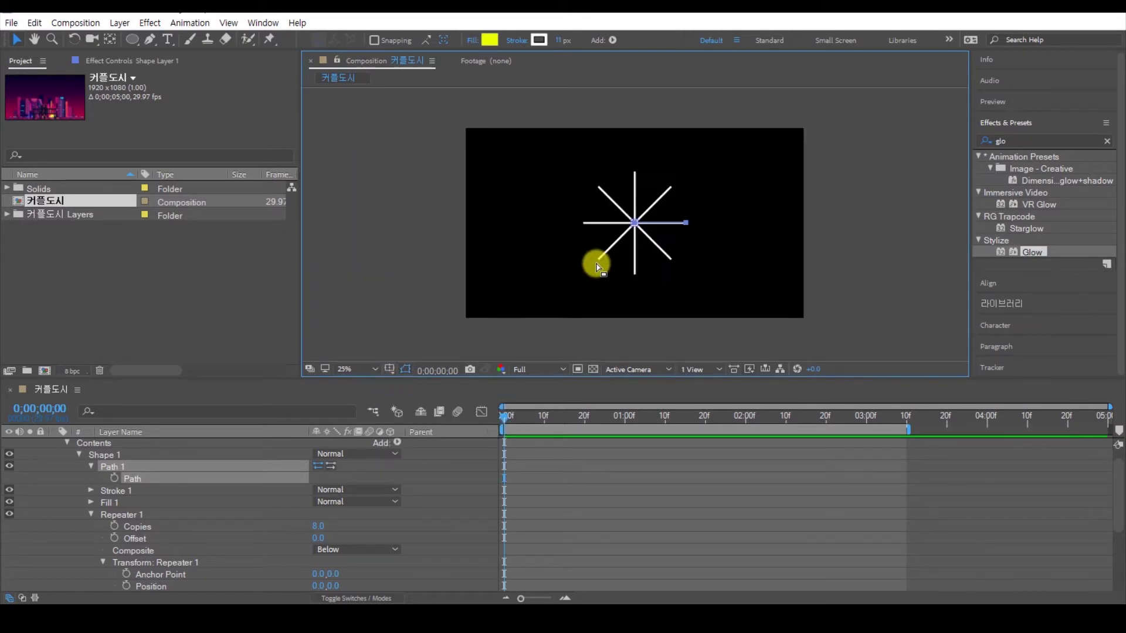
# Step: Add Trim Paths to the shape and keyframe its Start and End at 0 seconds, with End at 0%
pyautogui.scroll(2, 597, 268)
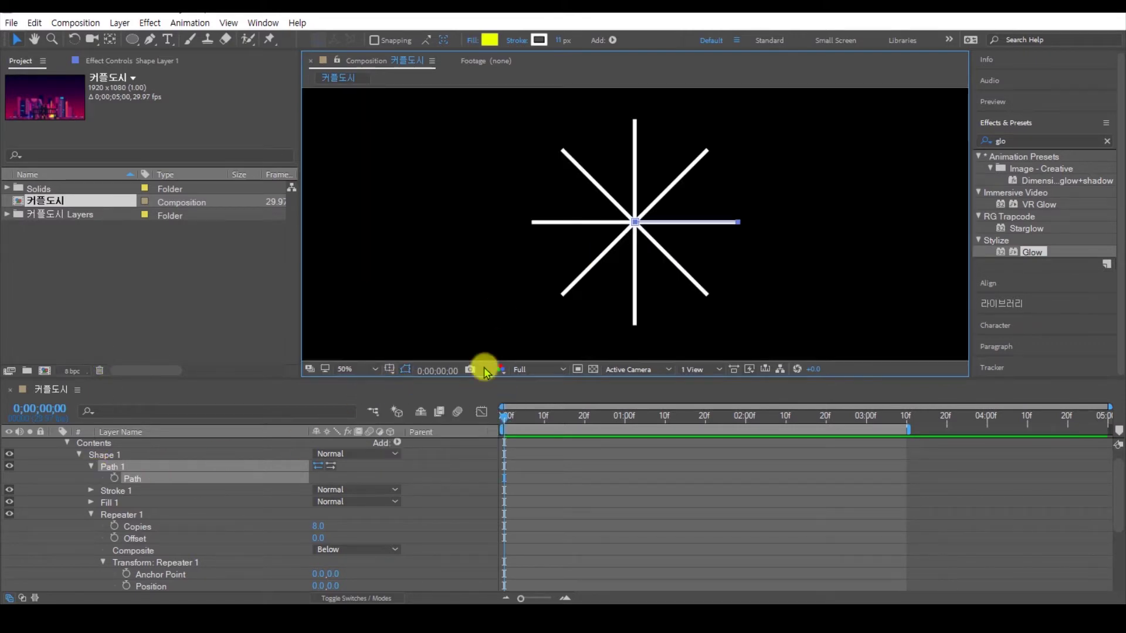
pyautogui.click(398, 444)
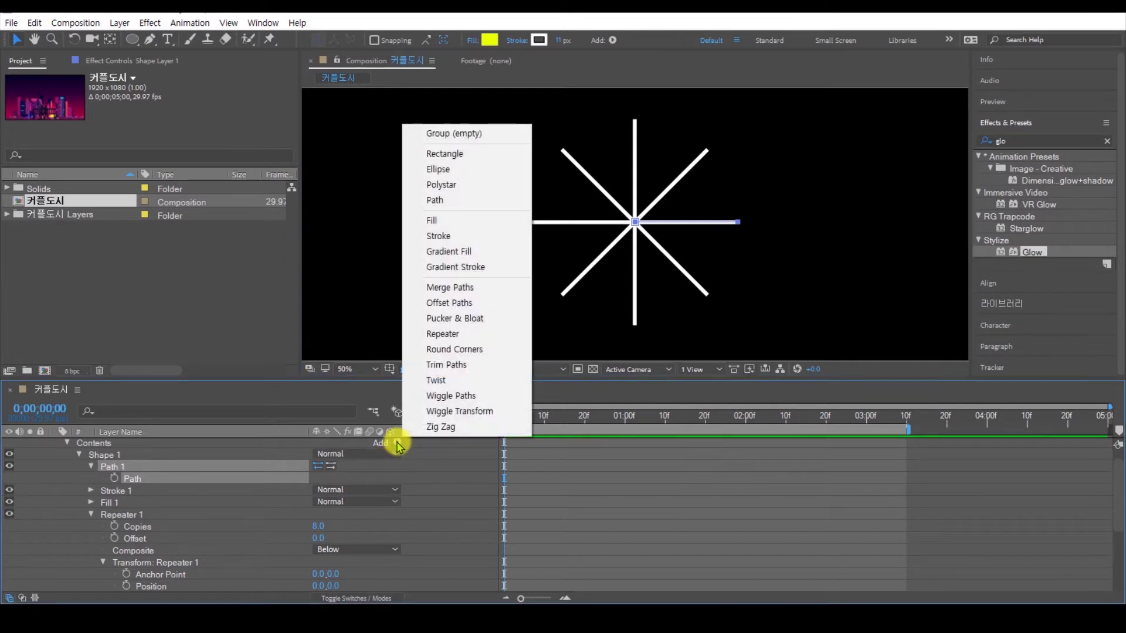
pyautogui.click(445, 365)
pyautogui.click(91, 490)
pyautogui.click(114, 502)
pyautogui.click(114, 514)
pyautogui.moveTo(320, 515); pyautogui.dragTo(241, 520)
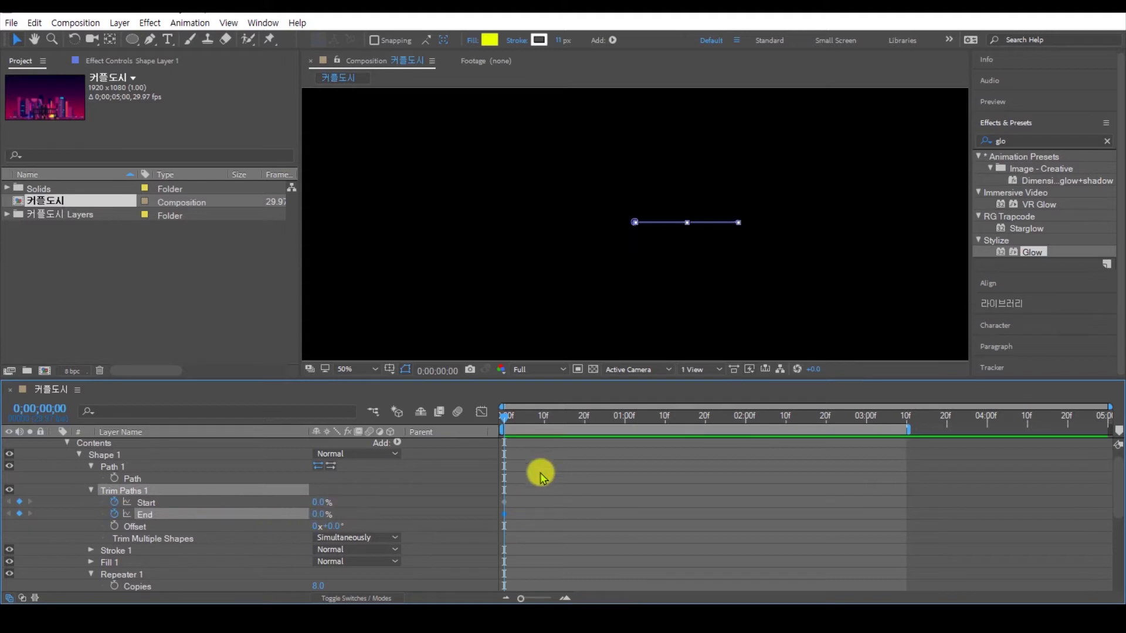
# Step: Keyframe Trim Paths Start and End at 100% at frame 20, delay the first Start keyframe to about frame 8, and preview
pyautogui.moveTo(518, 422); pyautogui.dragTo(584, 420)
pyautogui.moveTo(319, 503); pyautogui.dragTo(536, 503)
pyautogui.click(529, 491)
pyautogui.moveTo(583, 419); pyautogui.dragTo(465, 442)
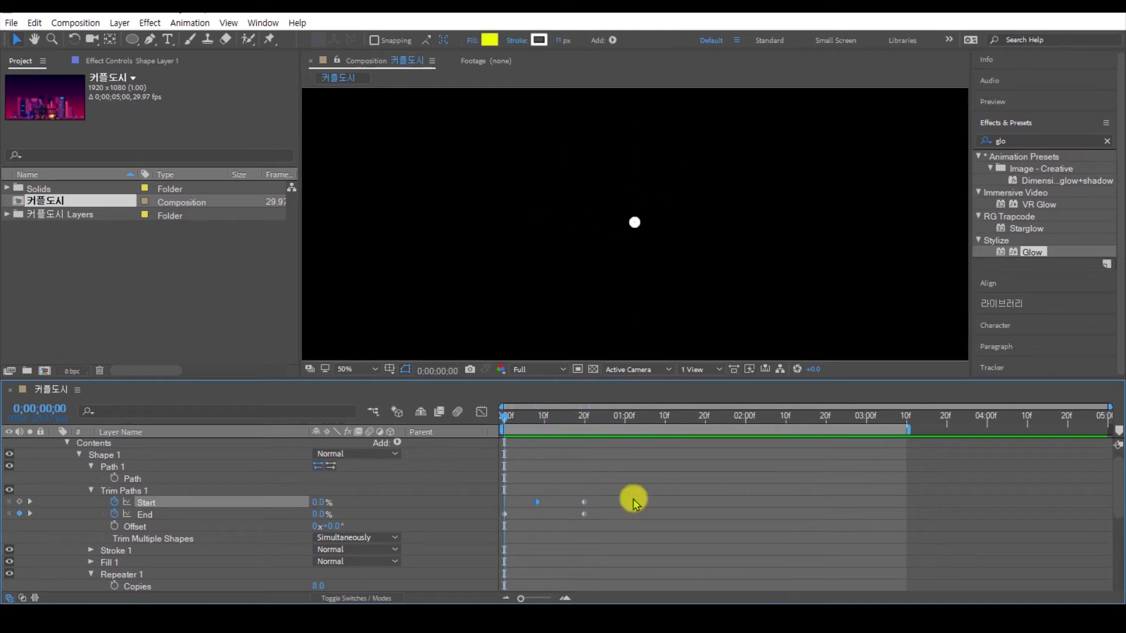
pyautogui.moveTo(633, 420); pyautogui.dragTo(465, 438)
pyautogui.press('space')
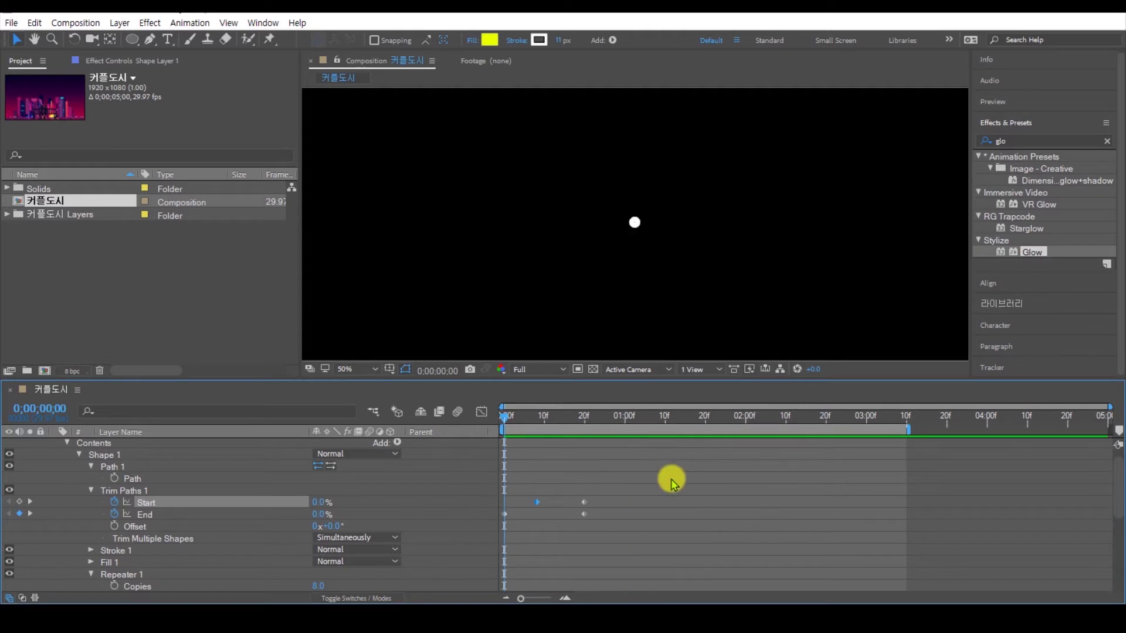
# Step: Turn off solo for Shape Layer 1 and place it between the 도시 and 배경 layers
pyautogui.scroll(-3, 608, 276)
pyautogui.scroll(1, 608, 276)
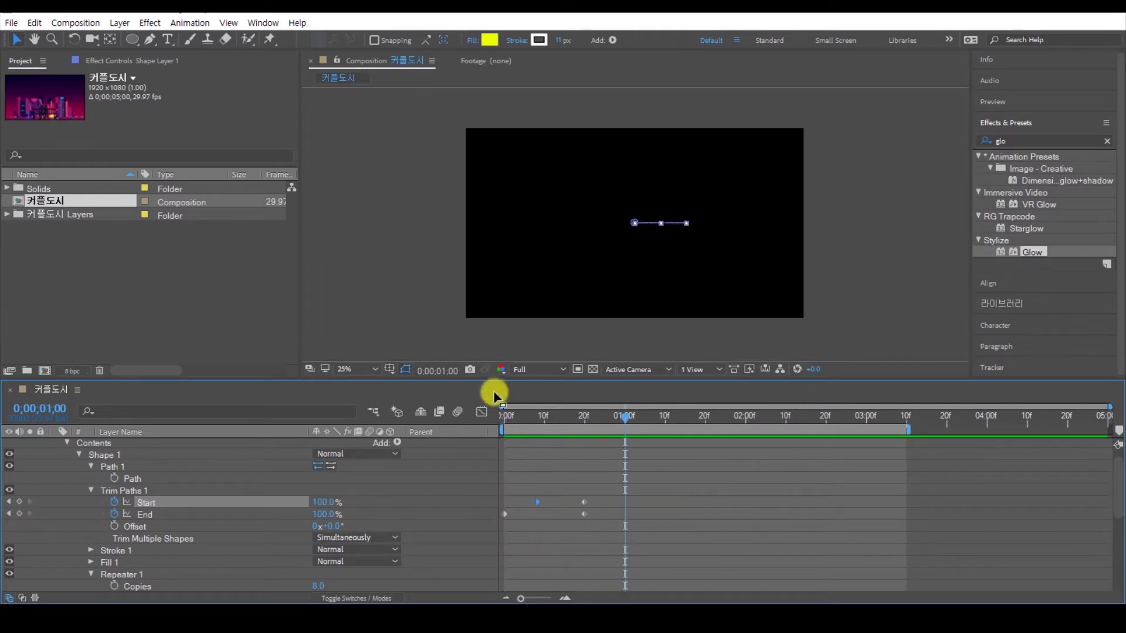
pyautogui.scroll(1, 23, 490)
pyautogui.click(55, 444)
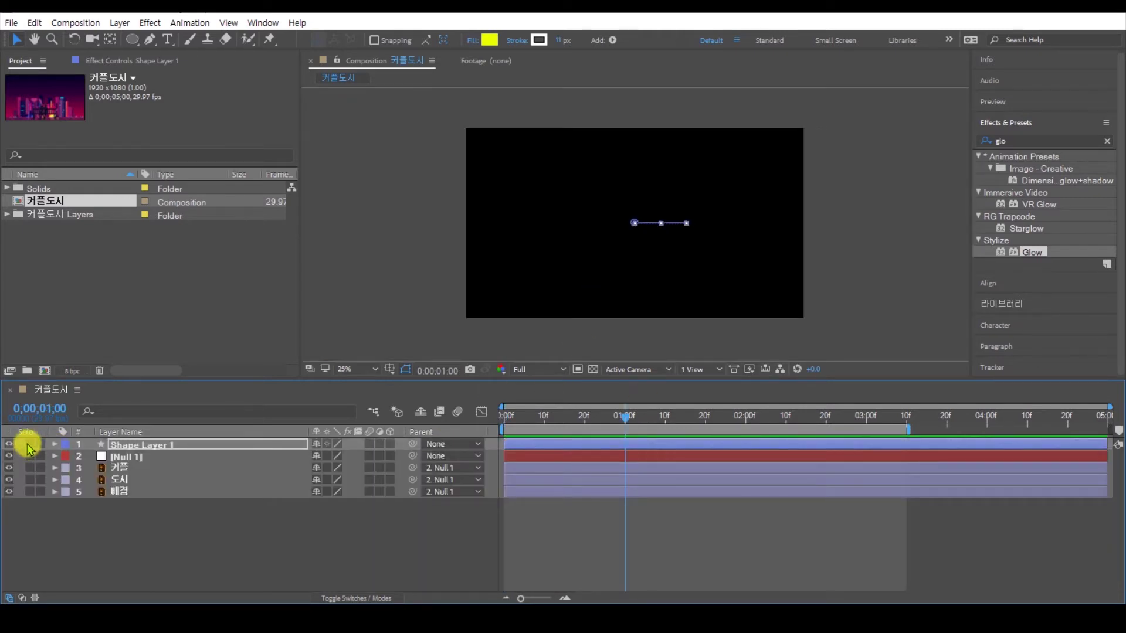
pyautogui.click(29, 445)
pyautogui.click(140, 446)
pyautogui.moveTo(669, 423); pyautogui.dragTo(451, 431)
pyautogui.moveTo(122, 450); pyautogui.dragTo(126, 488)
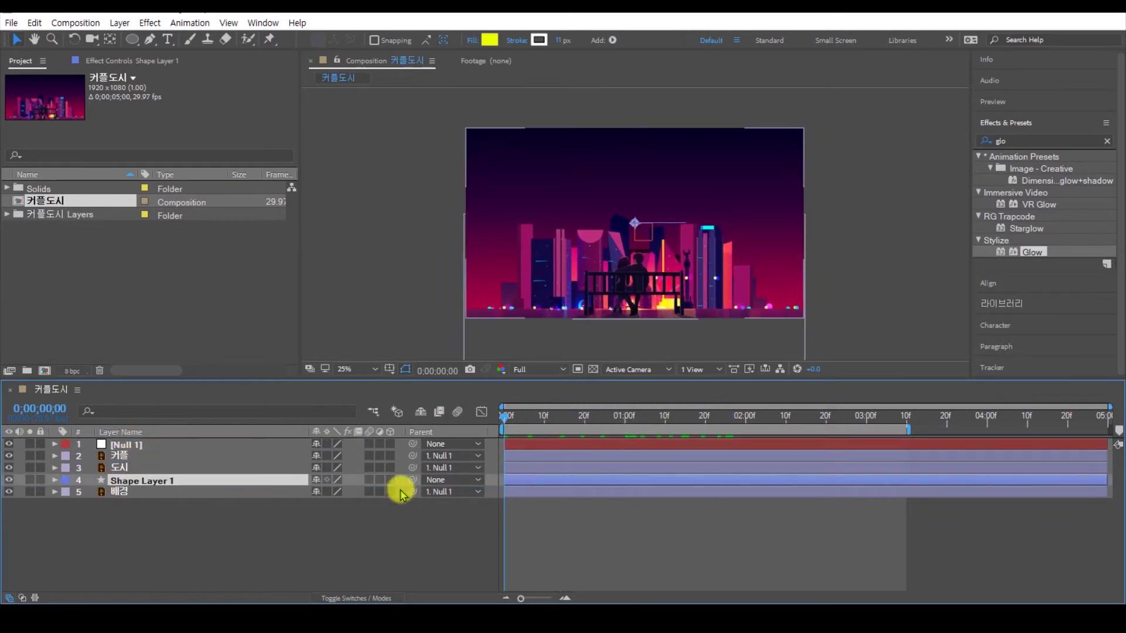
# Step: Move the line burst into the open sky at the image's upper right and preview the animation
pyautogui.press('space')
pyautogui.click(653, 202)
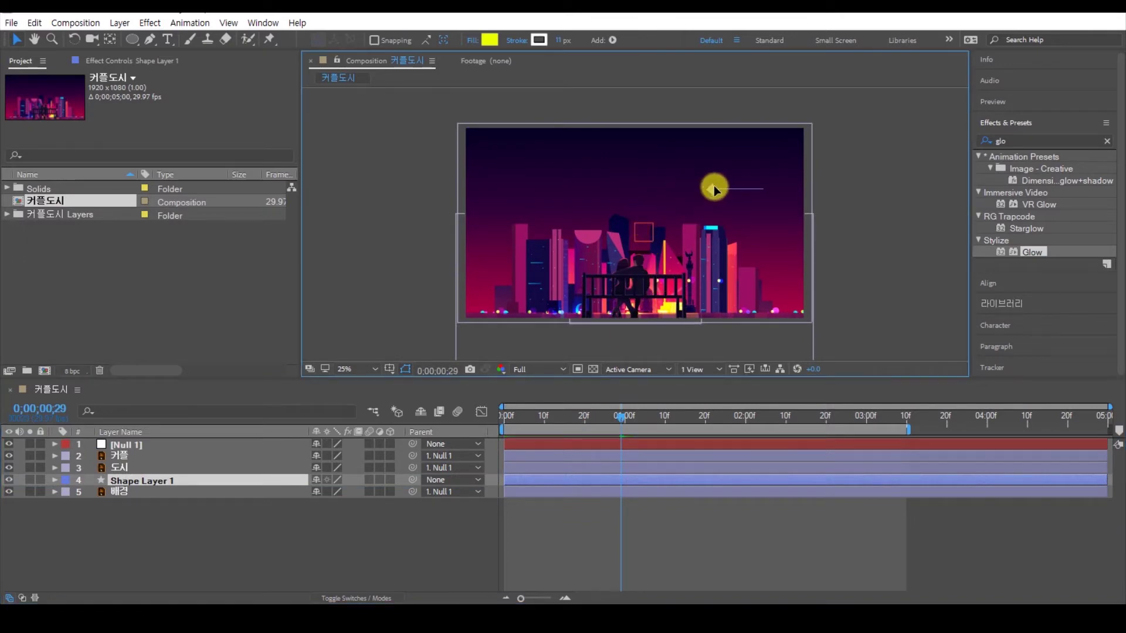
pyautogui.moveTo(621, 417); pyautogui.dragTo(465, 448)
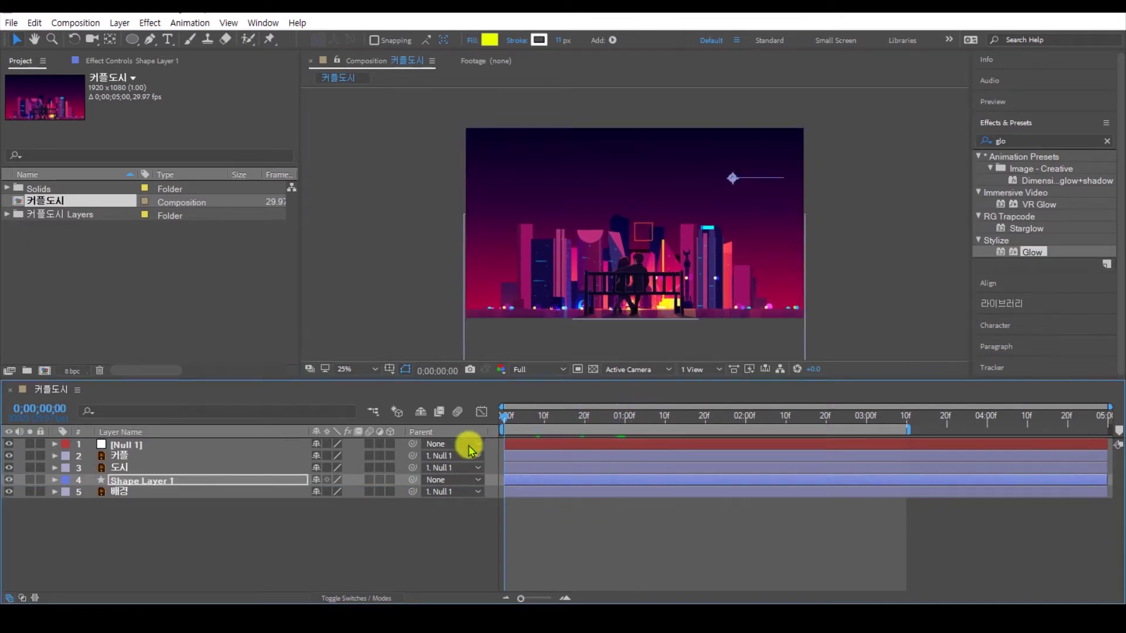
pyautogui.press('space')
# Step: Set Shape Layer 1's stroke width to 5 px, with the burst shown at frame 12
pyautogui.moveTo(649, 413); pyautogui.dragTo(548, 457)
pyautogui.click(558, 480)
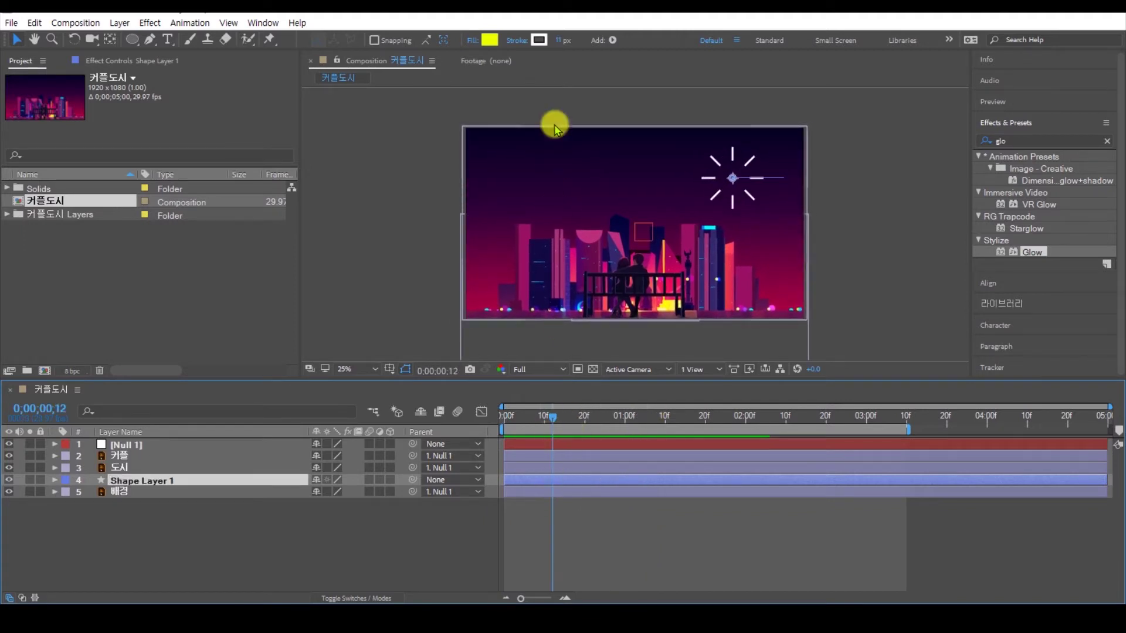
pyautogui.click(567, 42)
pyautogui.write('5')
pyautogui.press('Return')
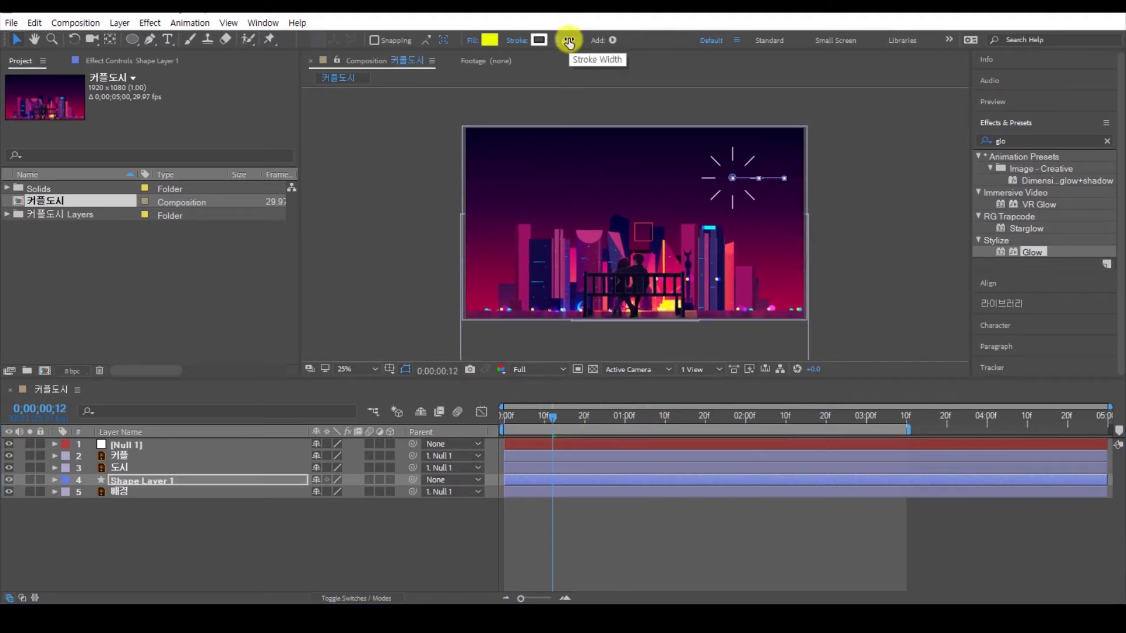
# Step: Change Shape Layer 1's stroke type to a radial gradient
pyautogui.click(516, 40)
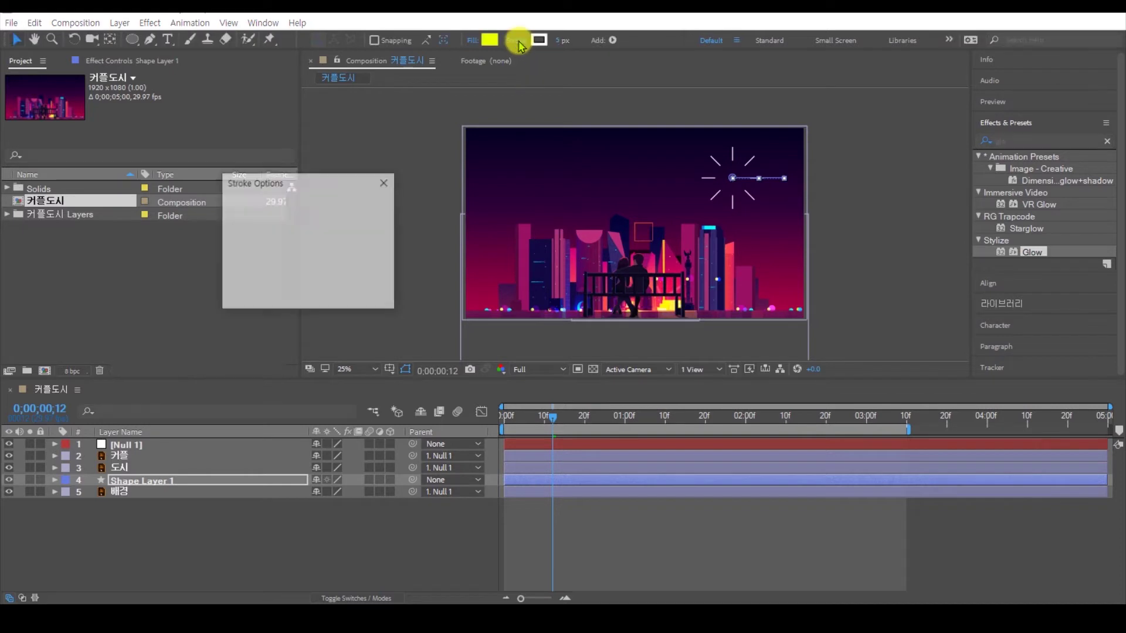
pyautogui.click(275, 212)
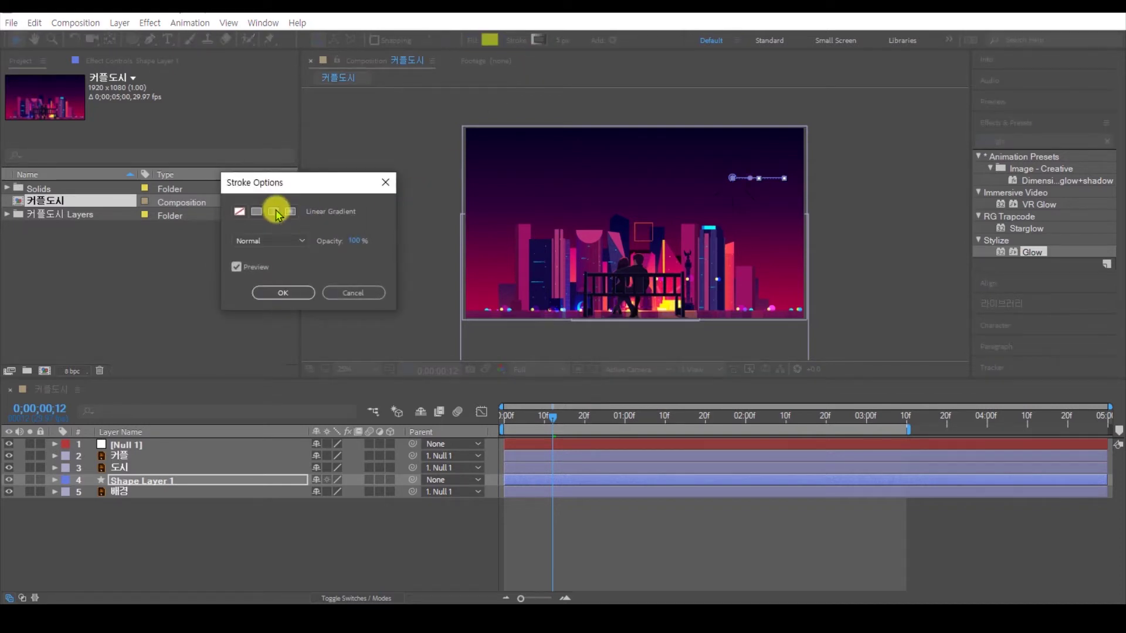
pyautogui.click(288, 213)
pyautogui.click(282, 292)
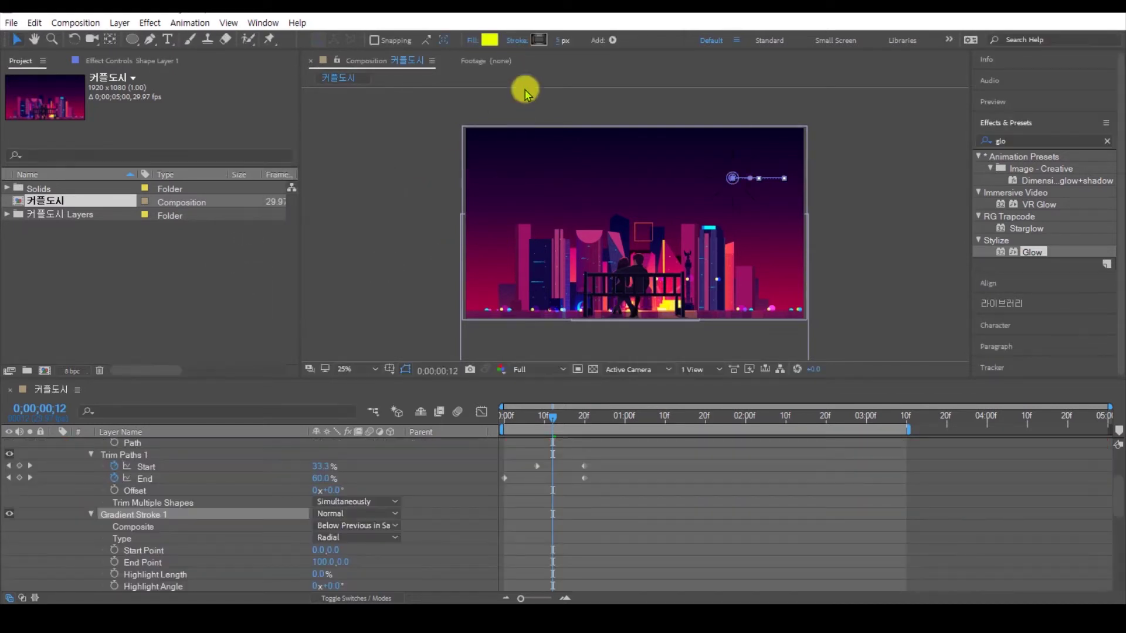
# Step: Color the stroke gradient from red at the start through blue and green to orange at the end
pyautogui.click(538, 40)
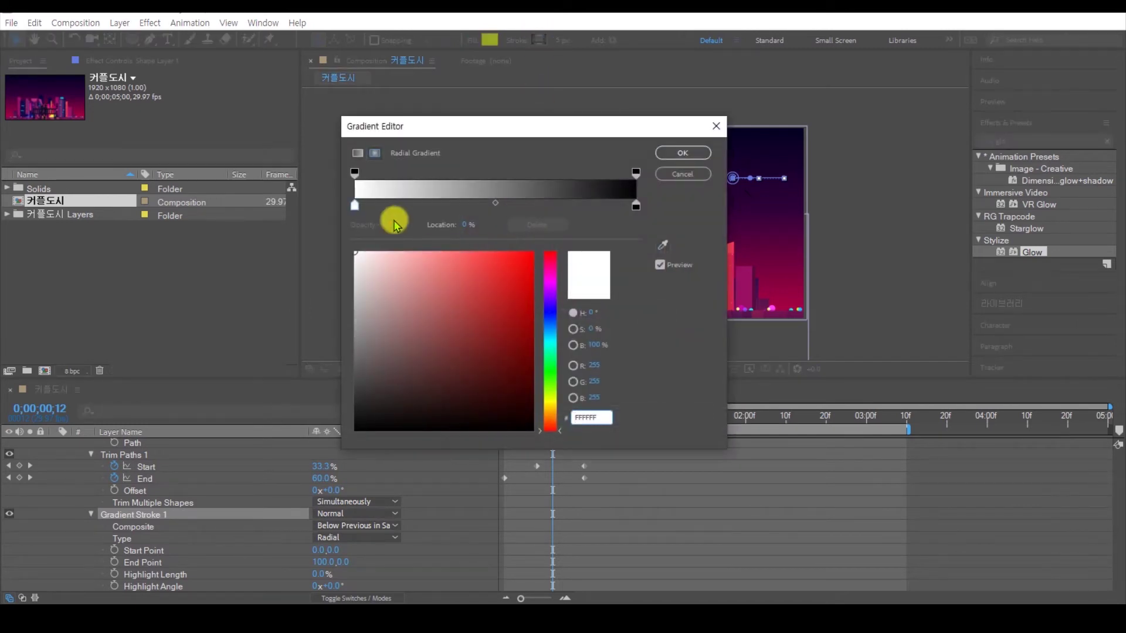
pyautogui.moveTo(494, 279); pyautogui.dragTo(557, 241)
pyautogui.click(461, 206)
pyautogui.moveTo(545, 303); pyautogui.dragTo(553, 413)
pyautogui.click(542, 203)
pyautogui.click(633, 207)
pyautogui.click(636, 205)
pyautogui.moveTo(520, 336); pyautogui.dragTo(565, 233)
pyautogui.click(680, 174)
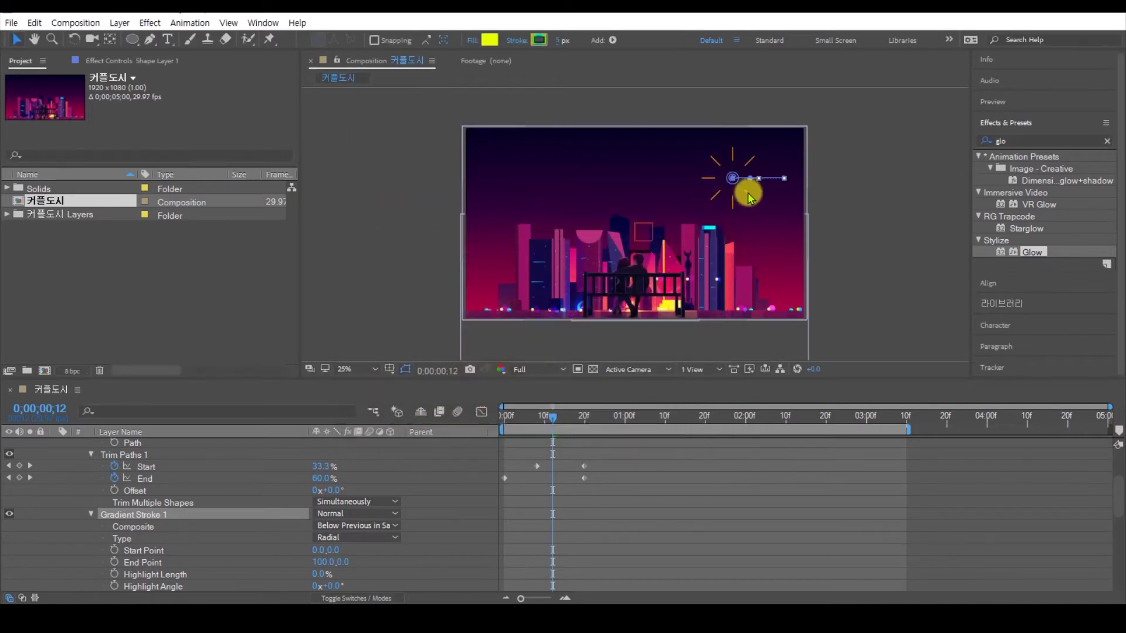
# Step: Extend the gradient stroke's End Point to 300,0 at the line's outer end and preview the animation
pyautogui.press('.')
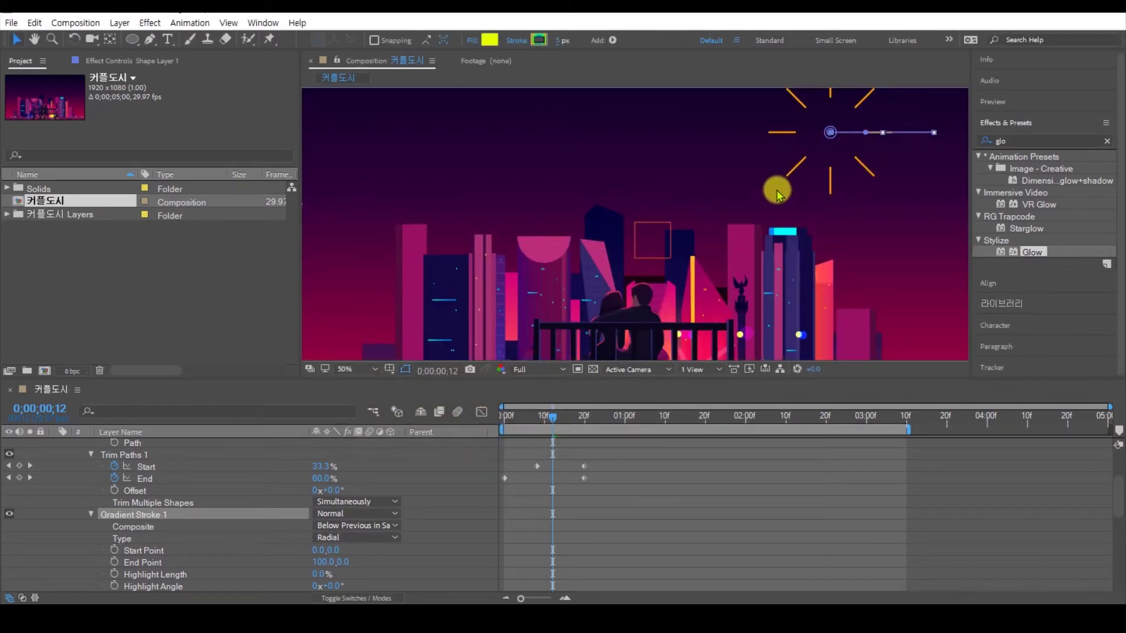
pyautogui.moveTo(777, 194); pyautogui.dragTo(653, 244)
pyautogui.moveTo(554, 420); pyautogui.dragTo(538, 437)
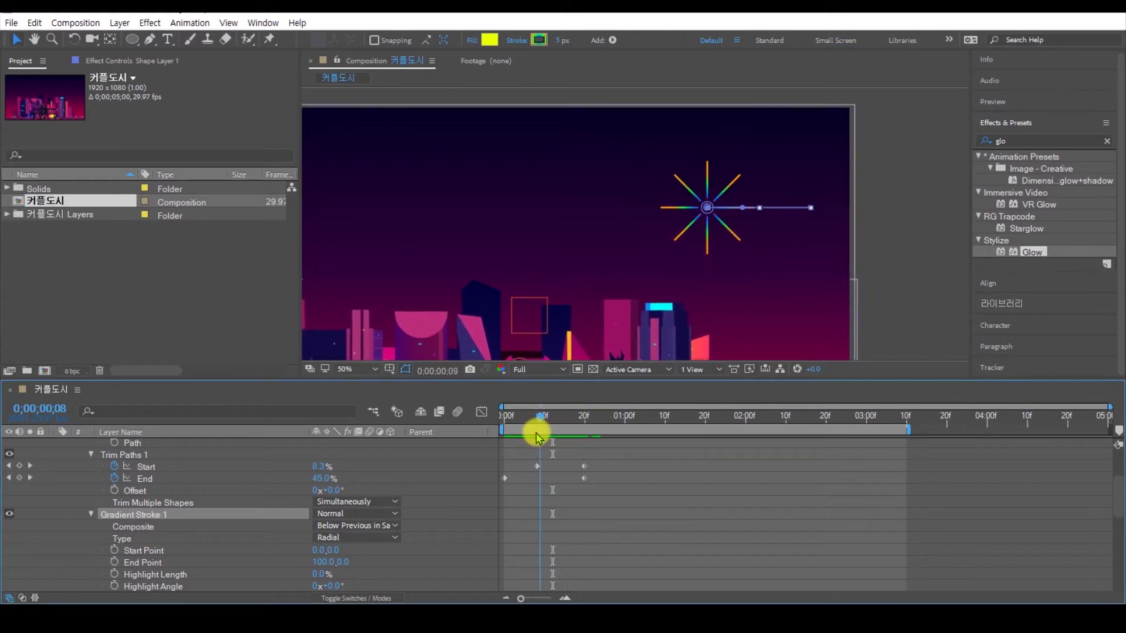
pyautogui.moveTo(743, 206); pyautogui.dragTo(815, 205)
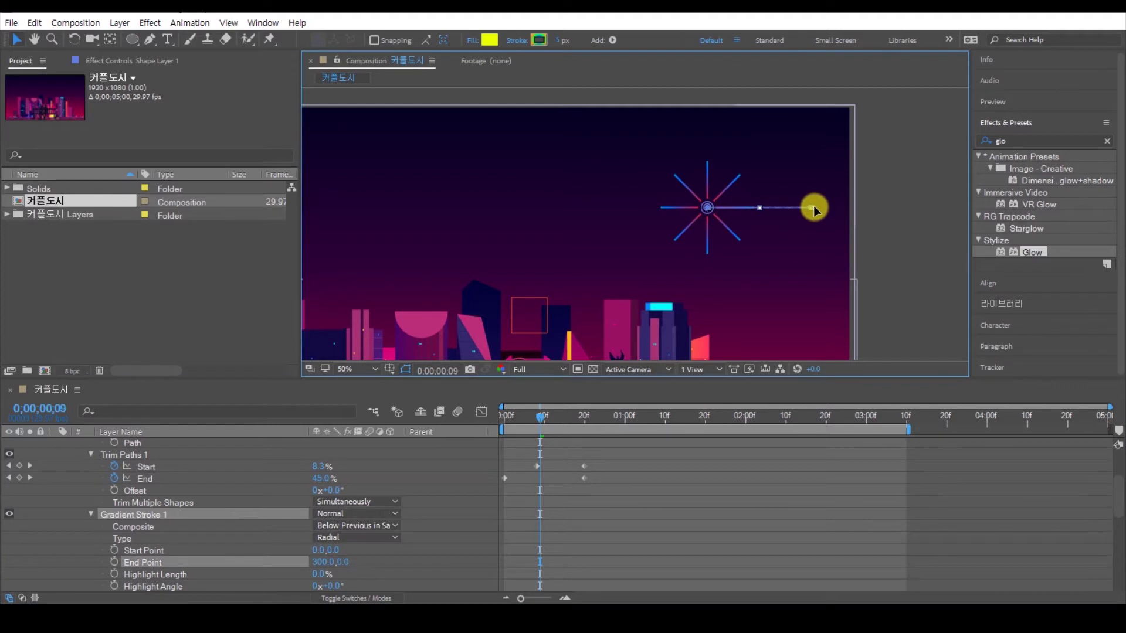
pyautogui.moveTo(550, 420); pyautogui.dragTo(459, 420)
pyautogui.scroll(-2, 566, 258)
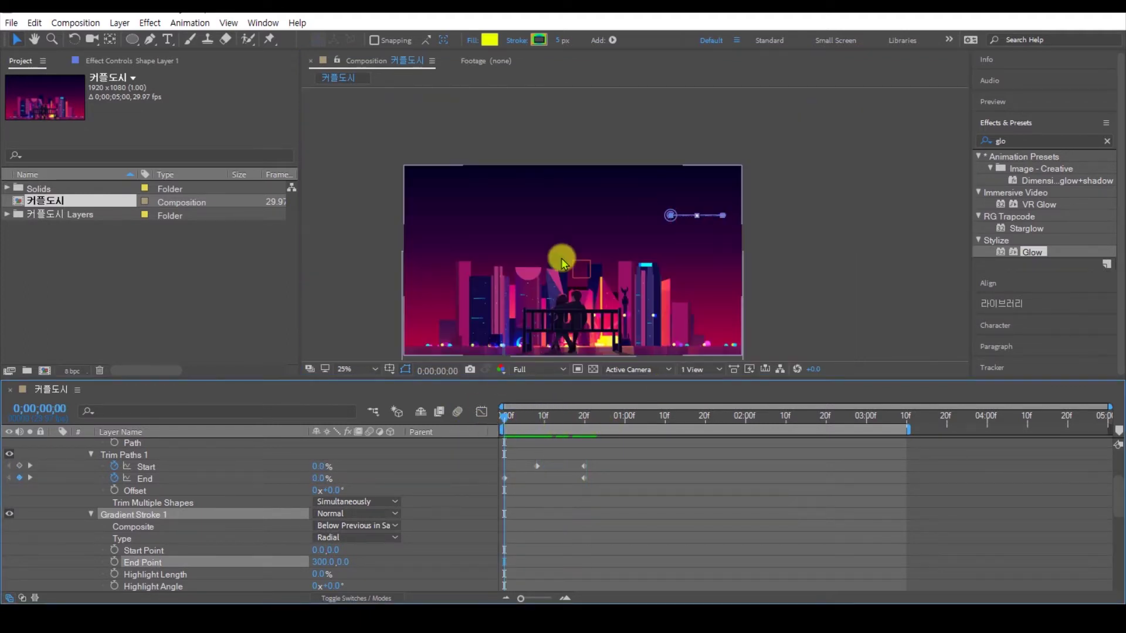
pyautogui.click(599, 507)
pyautogui.press('space')
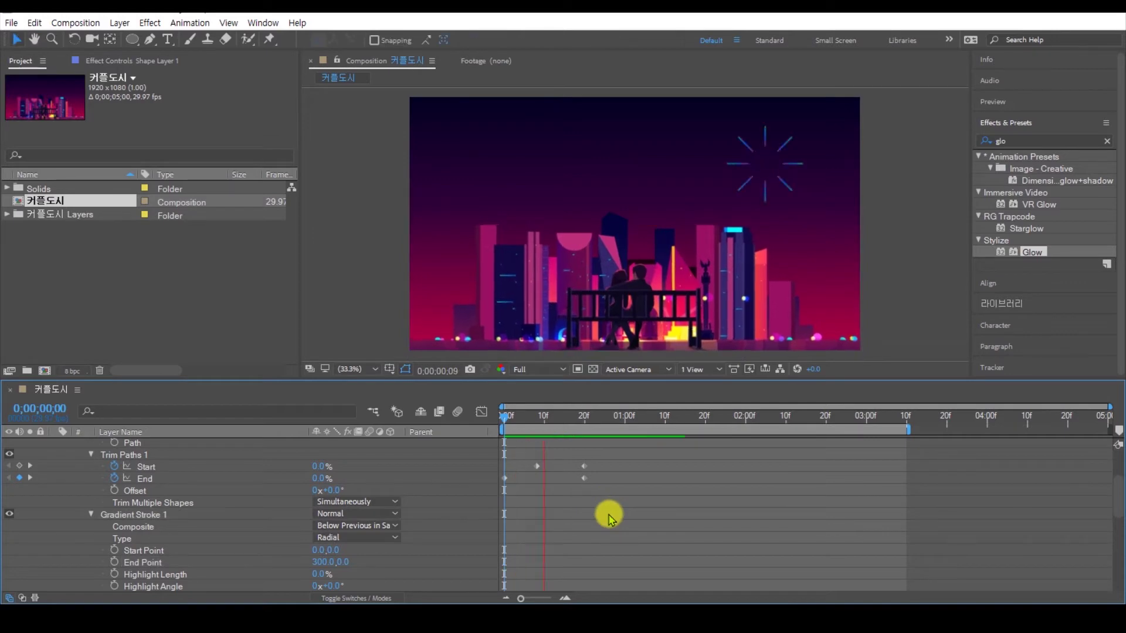
pyautogui.moveTo(573, 415); pyautogui.dragTo(481, 431)
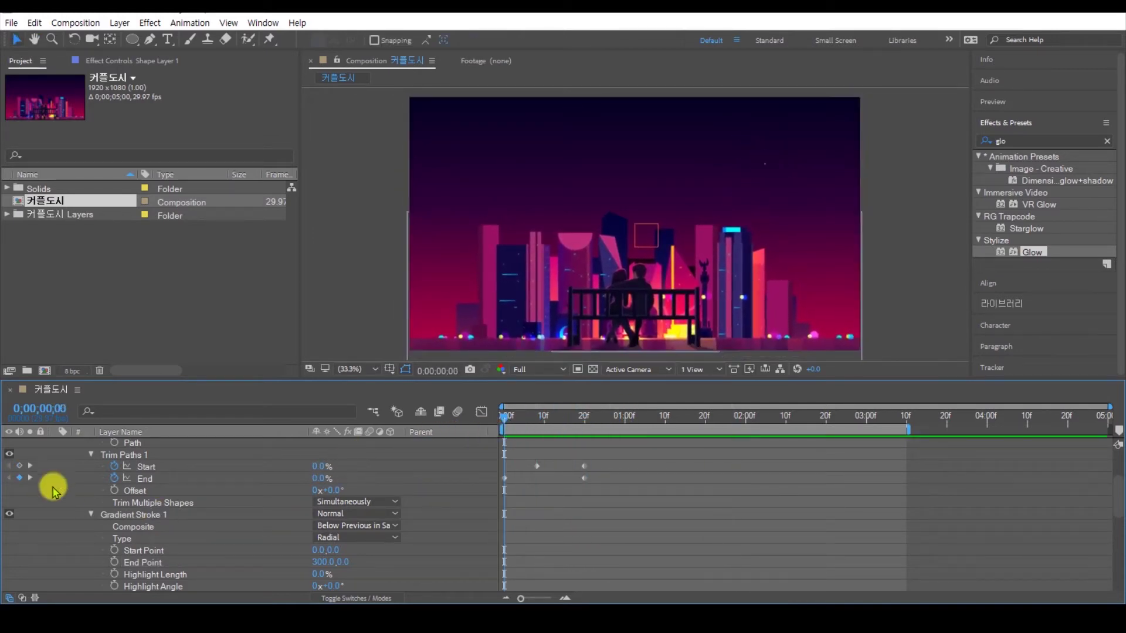
# Step: Collapse Shape Layer 1, parent it to Null 1 and preview the animation
pyautogui.scroll(4, 58, 492)
pyautogui.click(55, 480)
pyautogui.click(150, 479)
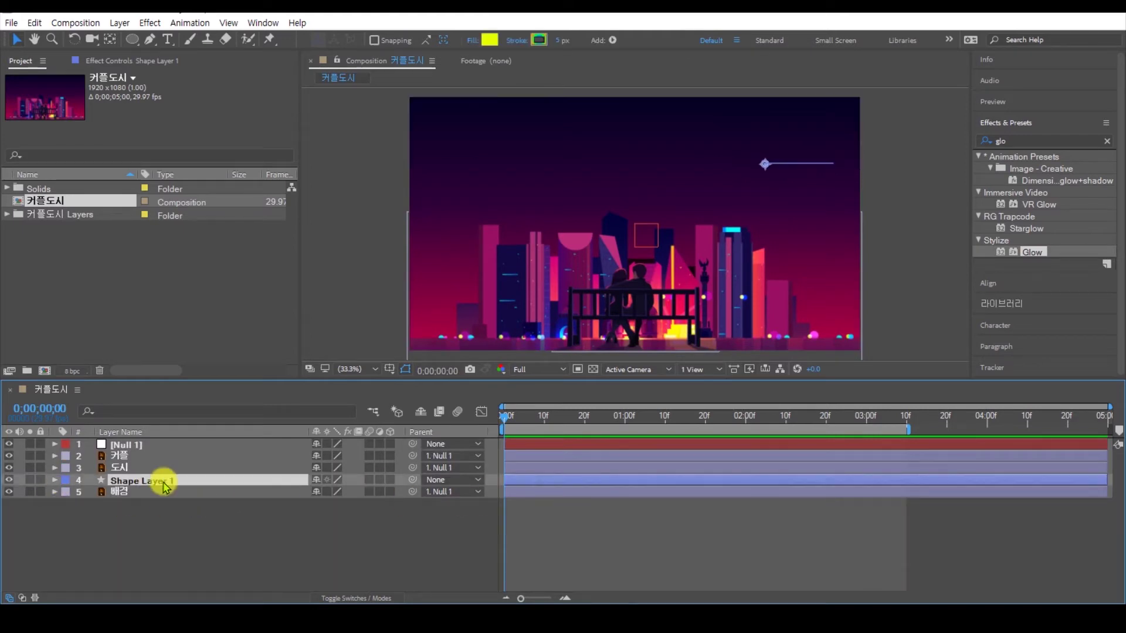
pyautogui.moveTo(412, 479)
pyautogui.mouseDown()
pyautogui.moveTo(158, 464)
pyautogui.moveTo(135, 444)
pyautogui.mouseUp()
pyautogui.click(205, 516)
pyautogui.press('space')
pyautogui.press('space')
# Step: Duplicate Shape Layer 1, place the copy in the upper middle of the sky and delay its start to about frame 8
pyautogui.moveTo(623, 417); pyautogui.dragTo(556, 434)
pyautogui.click(538, 482)
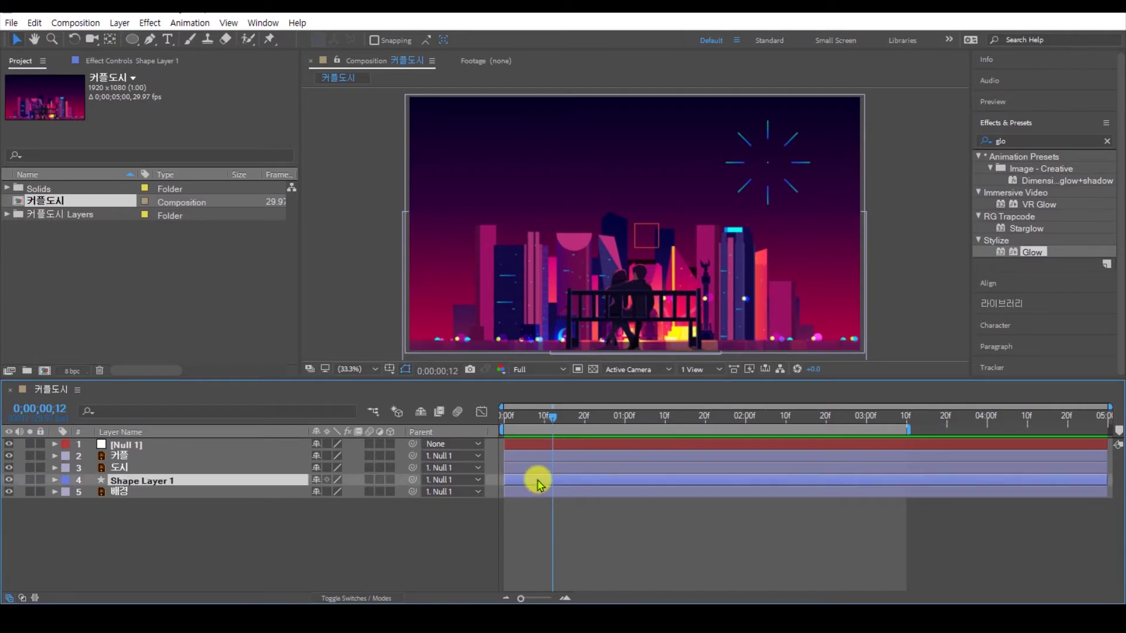
pyautogui.hotkey('ctrl', 'd')
pyautogui.moveTo(553, 482); pyautogui.dragTo(588, 482)
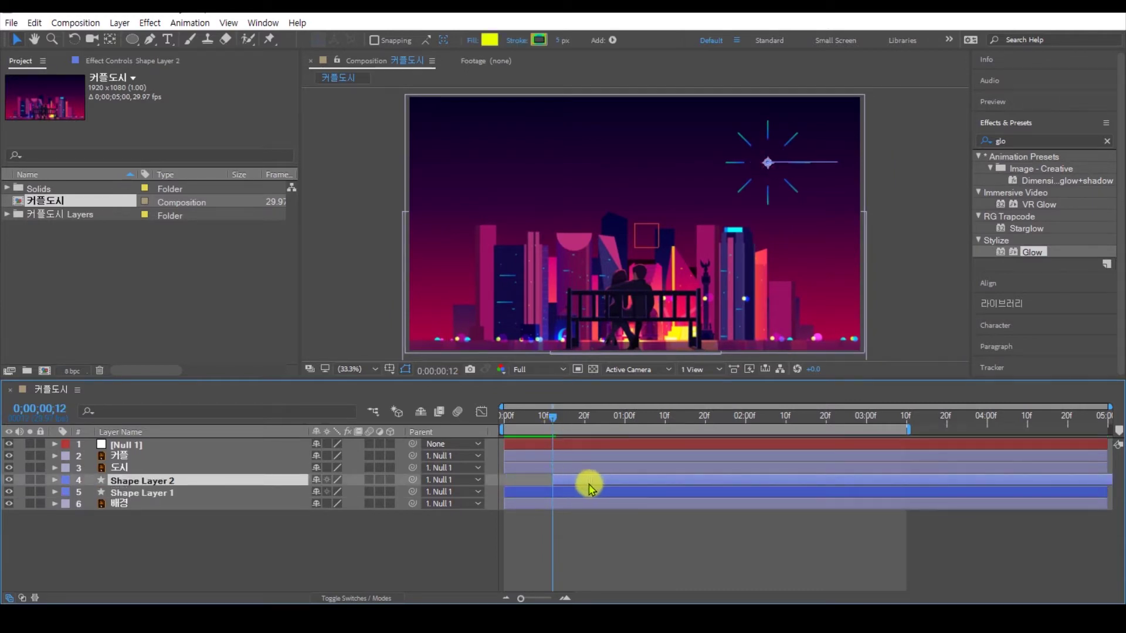
pyautogui.moveTo(762, 158); pyautogui.dragTo(657, 154)
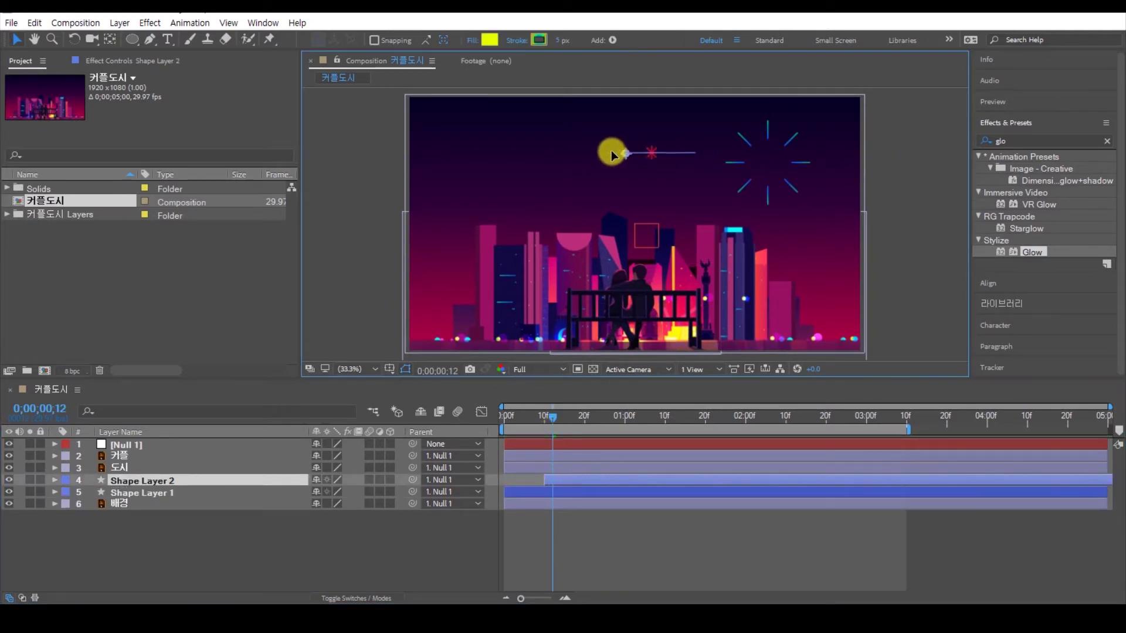
pyautogui.press('u')
pyautogui.moveTo(556, 421)
pyautogui.mouseDown()
pyautogui.moveTo(603, 422)
pyautogui.moveTo(572, 422)
pyautogui.mouseUp()
pyautogui.moveTo(588, 484); pyautogui.dragTo(576, 487)
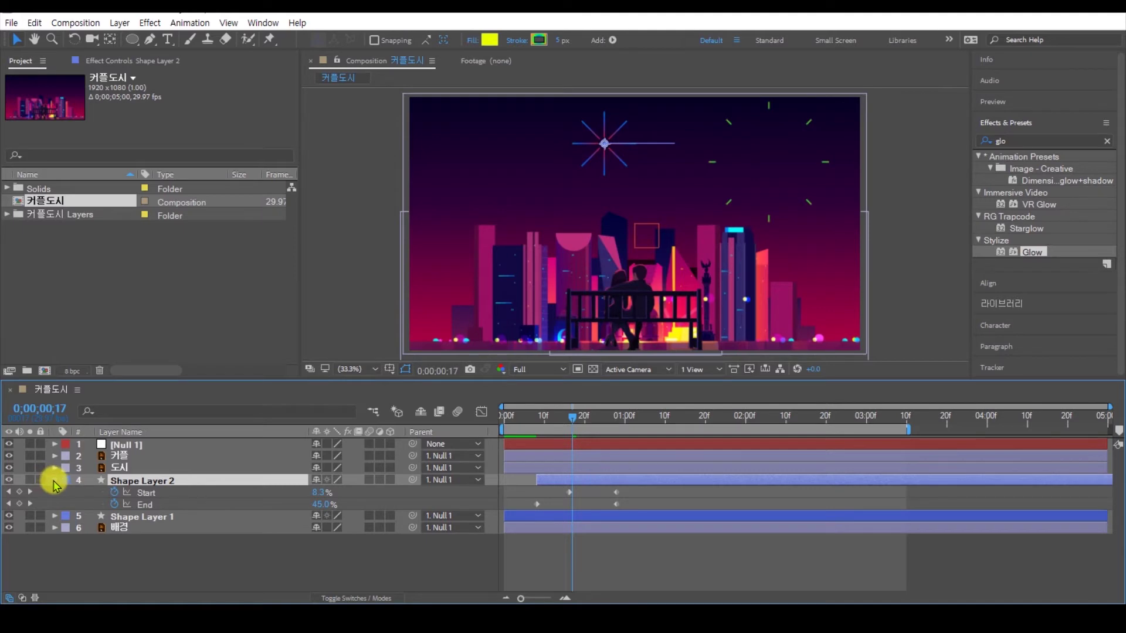
# Step: Bend Shape Layer 2's Path 1 into an upward arc by converting its outer vertex to a curve
pyautogui.click(55, 480)
pyautogui.click(54, 480)
pyautogui.moveTo(161, 378); pyautogui.dragTo(161, 339)
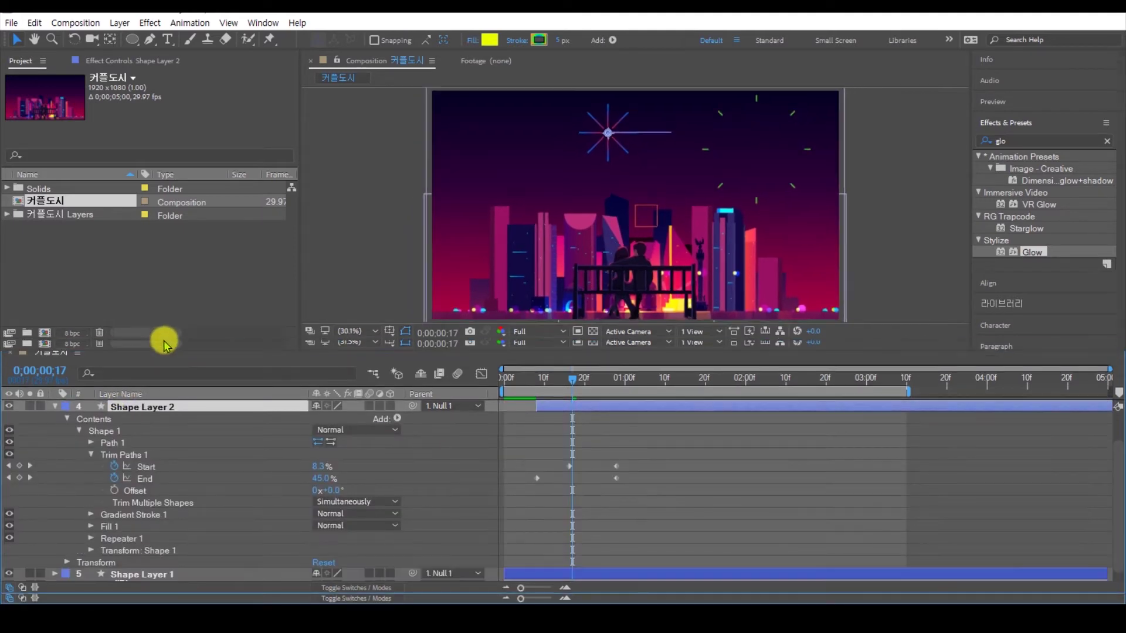
pyautogui.click(91, 444)
pyautogui.click(128, 456)
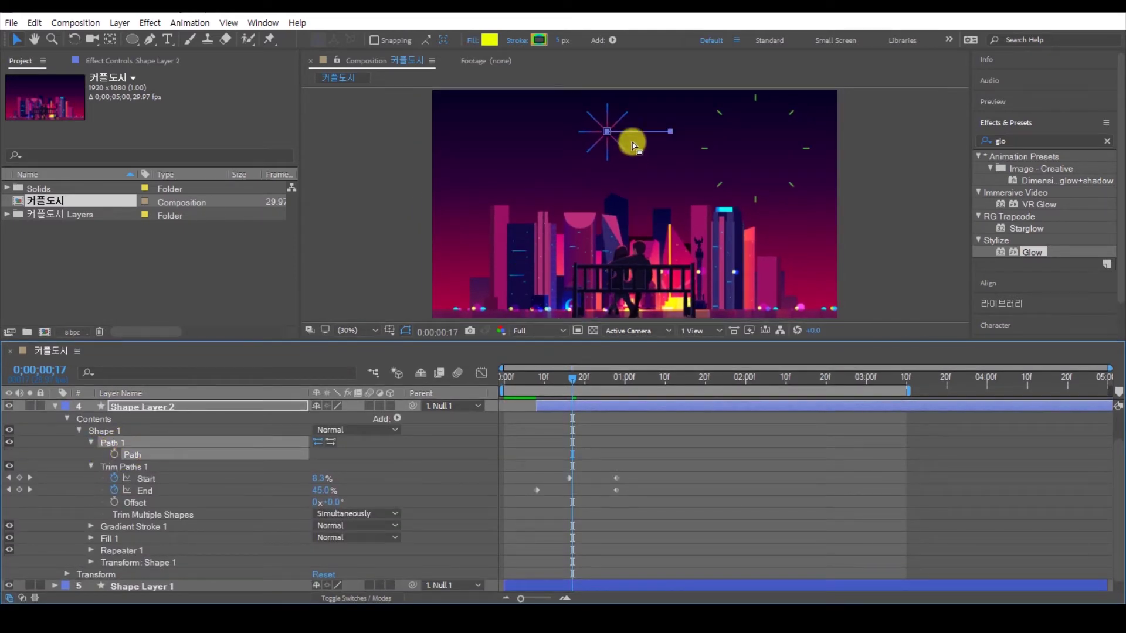
pyautogui.scroll(4, 633, 147)
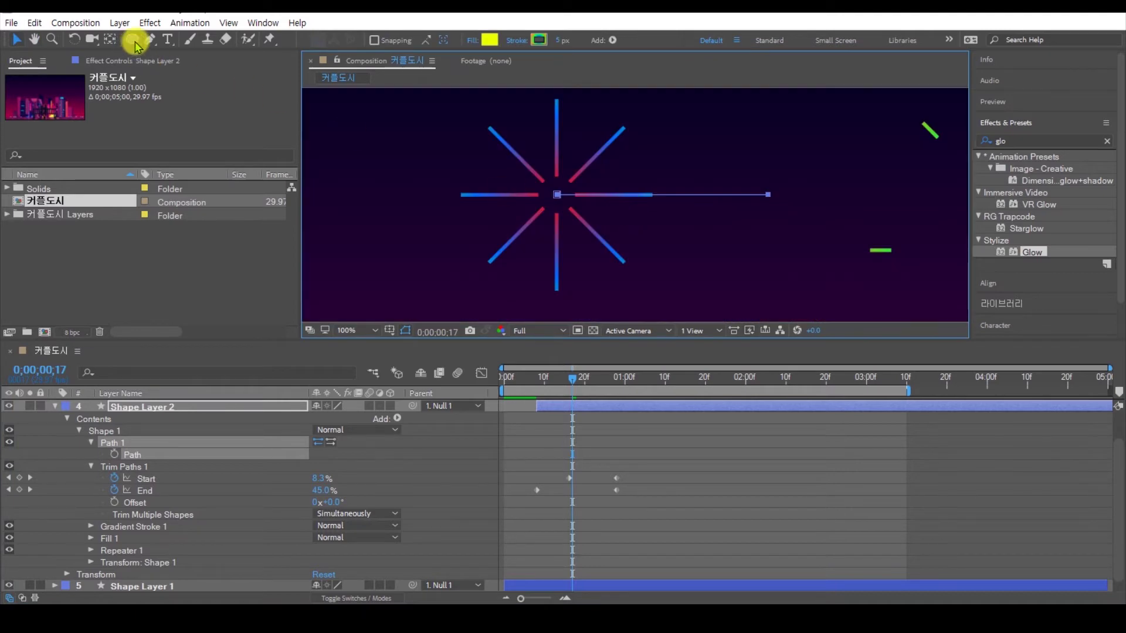
pyautogui.moveTo(135, 45); pyautogui.dragTo(181, 79)
pyautogui.moveTo(770, 200); pyautogui.dragTo(856, 275)
# Step: Set Shape Layer 2's fill to None and check the curved burst at frame 17
pyautogui.click(360, 41)
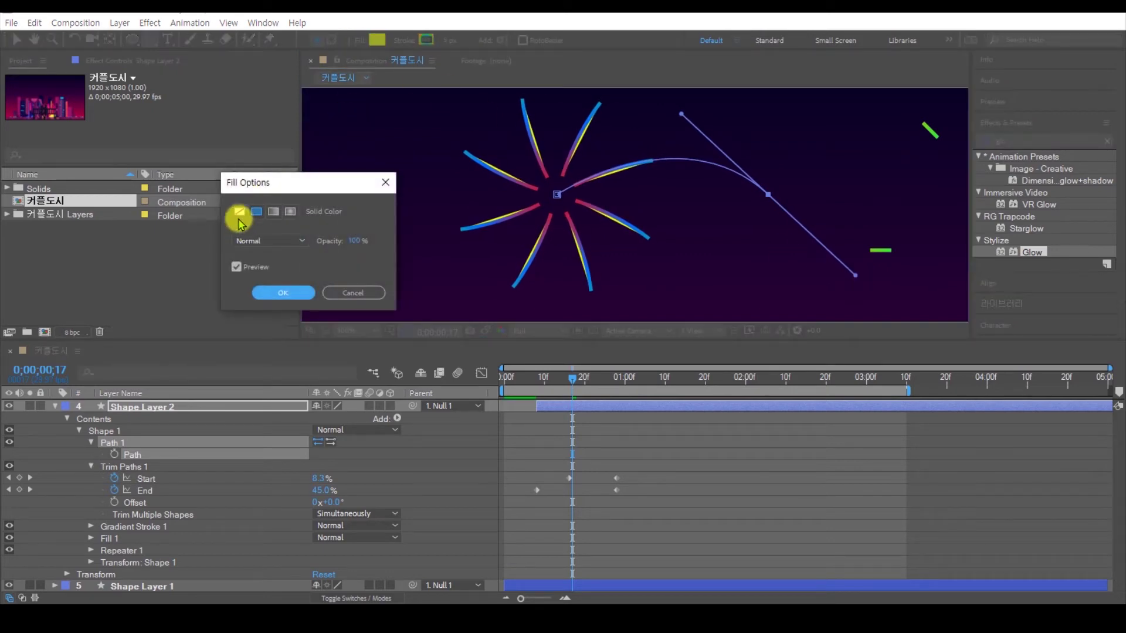
pyautogui.click(239, 212)
pyautogui.click(276, 293)
pyautogui.click(564, 384)
pyautogui.moveTo(564, 384)
pyautogui.mouseDown()
pyautogui.moveTo(540, 385)
pyautogui.moveTo(604, 390)
pyautogui.moveTo(573, 400)
pyautogui.mouseUp()
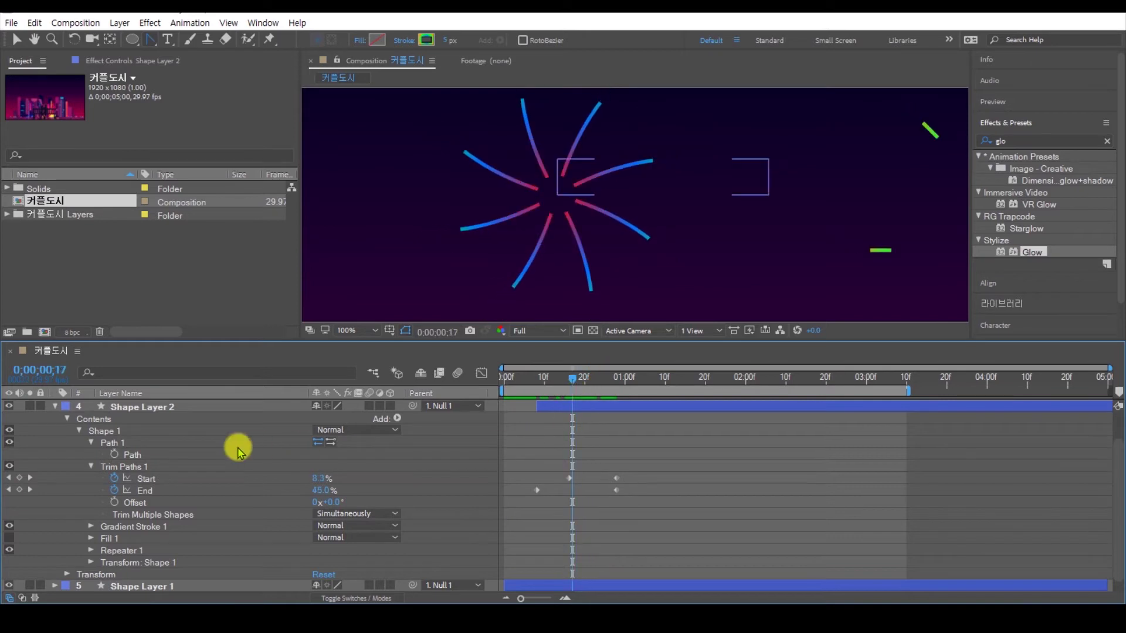
# Step: Duplicate Path 1 in Shape Layer 2 and bend the copy downward with the Convert Vertex tool
pyautogui.click(92, 444)
pyautogui.click(117, 444)
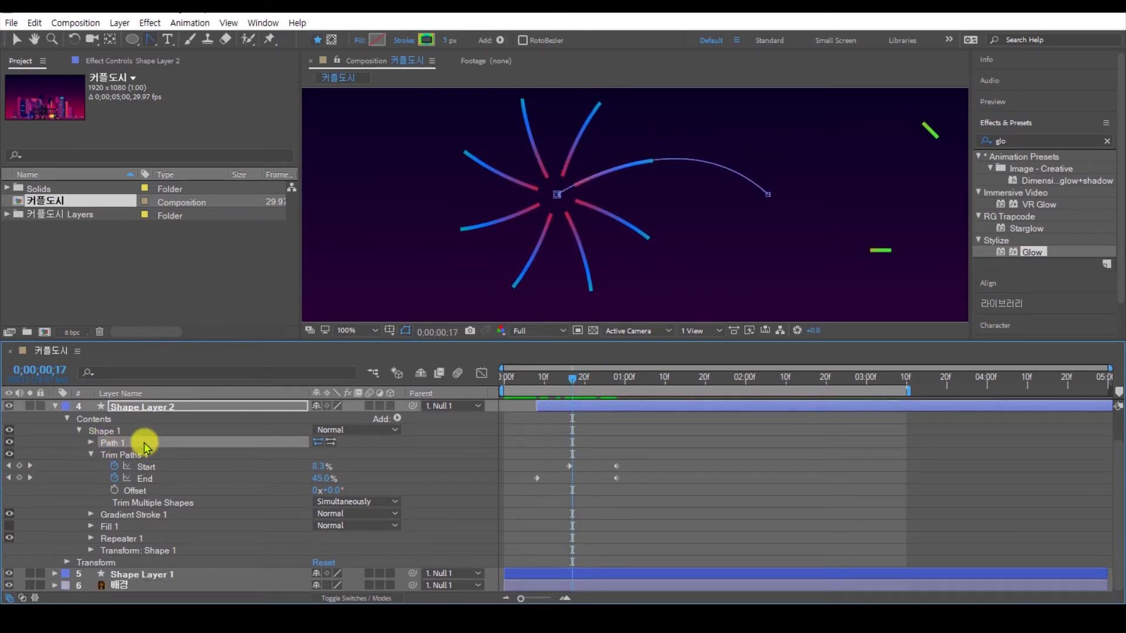
pyautogui.hotkey('ctrl', 'd')
pyautogui.click(91, 455)
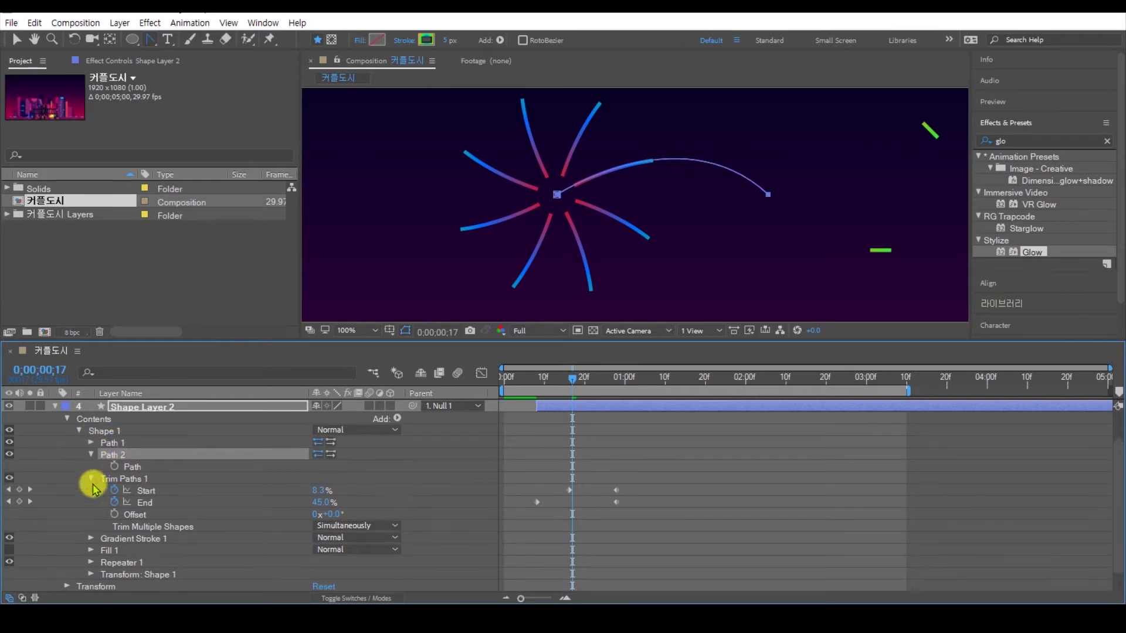
pyautogui.click(132, 468)
pyautogui.press('v')
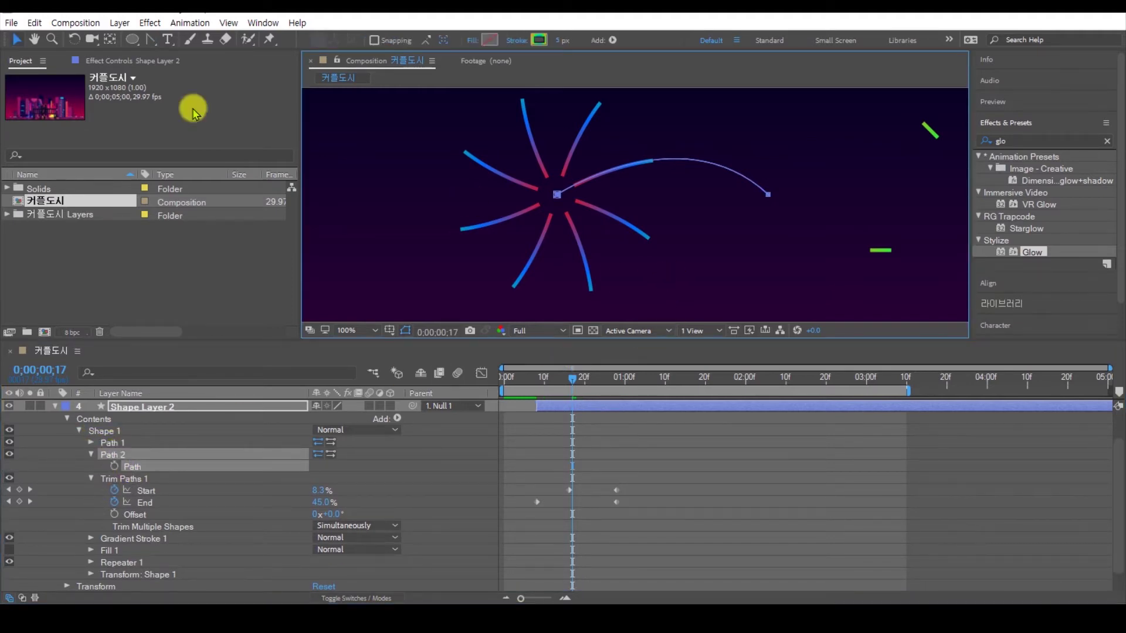
pyautogui.click(148, 41)
pyautogui.moveTo(768, 197); pyautogui.dragTo(805, 172)
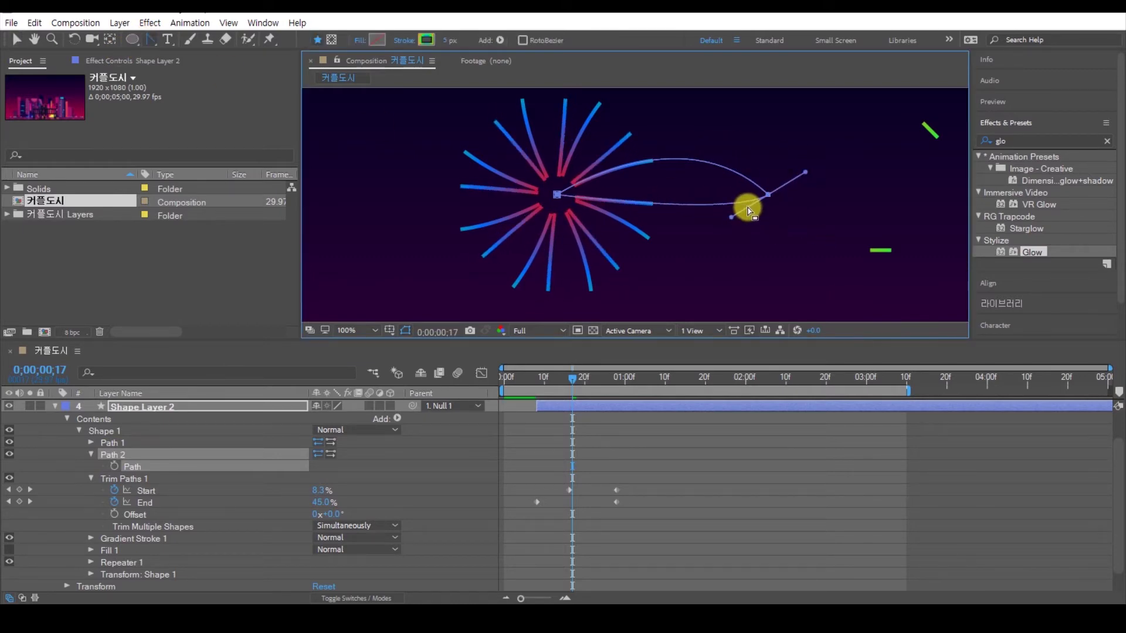
# Step: Reshape Path 2 so its outer end hooks back upward inside the other arc, and preview the burst animation
pyautogui.press('a')
pyautogui.press('v')
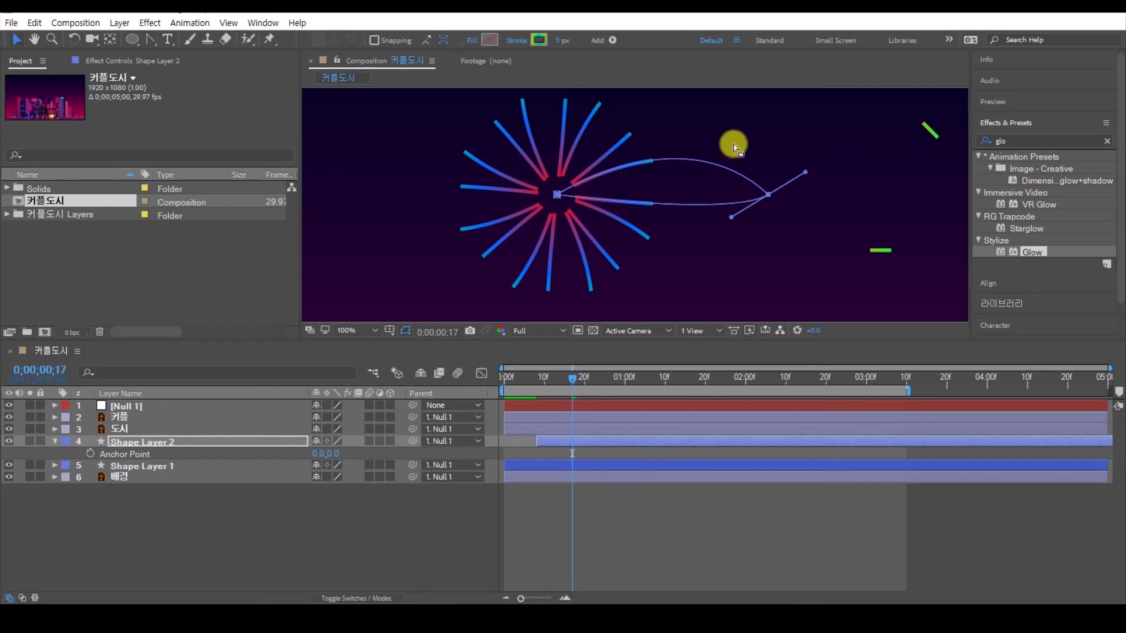
pyautogui.moveTo(765, 198); pyautogui.dragTo(708, 312)
pyautogui.moveTo(568, 388); pyautogui.dragTo(511, 401)
pyautogui.scroll(-4, 601, 237)
pyautogui.press('space')
pyautogui.moveTo(651, 388)
pyautogui.mouseDown()
pyautogui.moveTo(516, 391)
pyautogui.moveTo(613, 390)
pyautogui.moveTo(508, 401)
pyautogui.mouseUp()
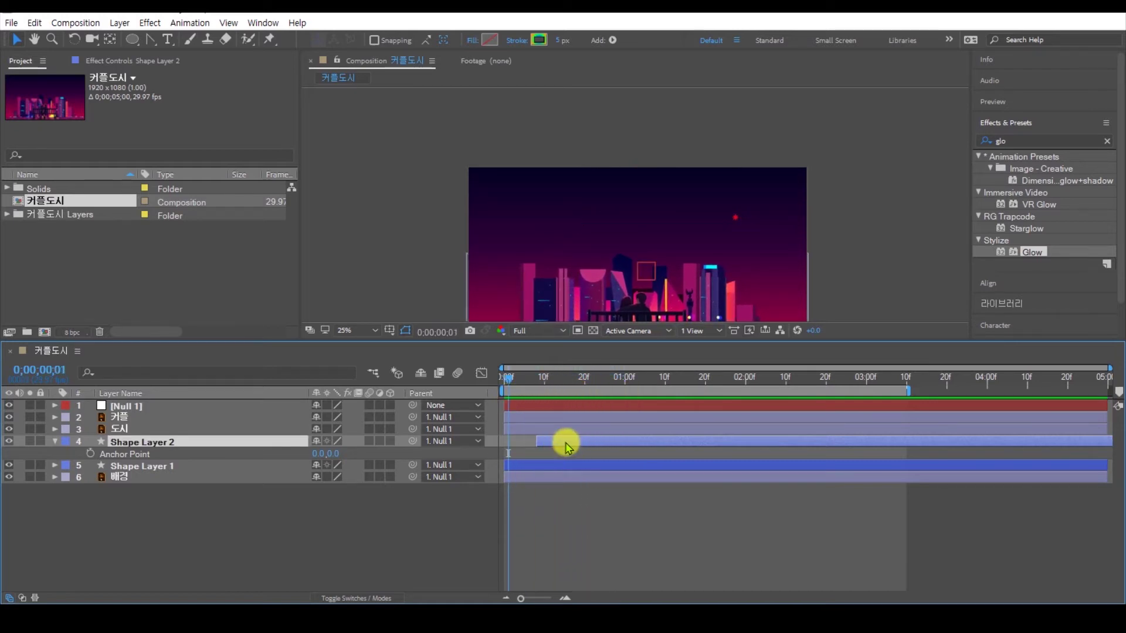
# Step: Duplicate Shape Layer 2, delay the copy's start to about frame 15 and expand its two path properties
pyautogui.hotkey('ctrl', 'd')
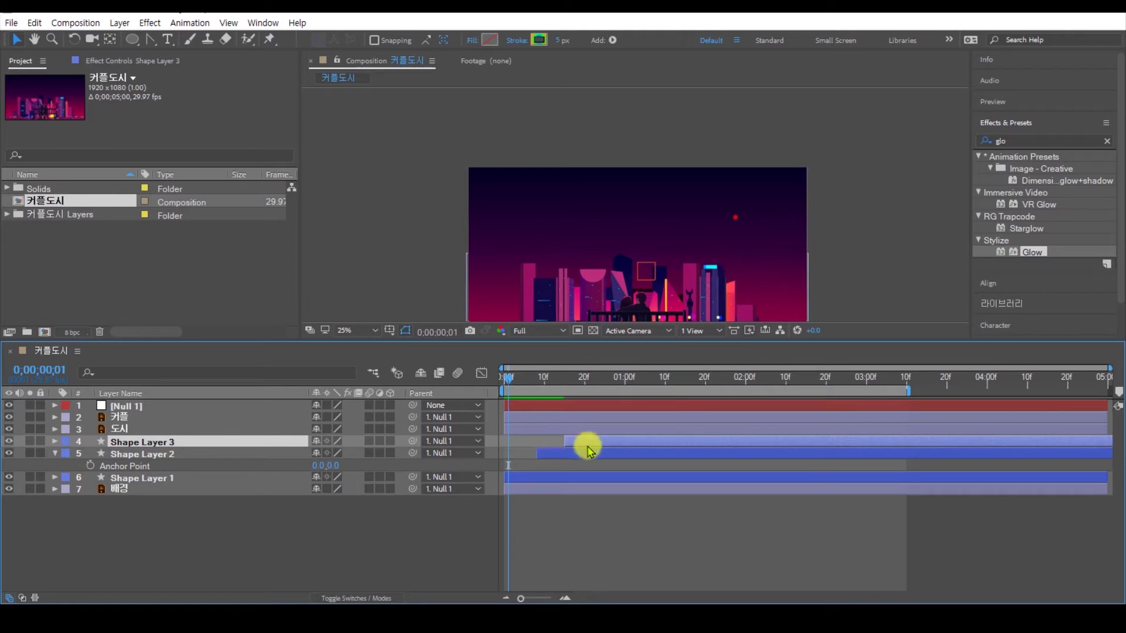
pyautogui.click(55, 442)
pyautogui.click(68, 454)
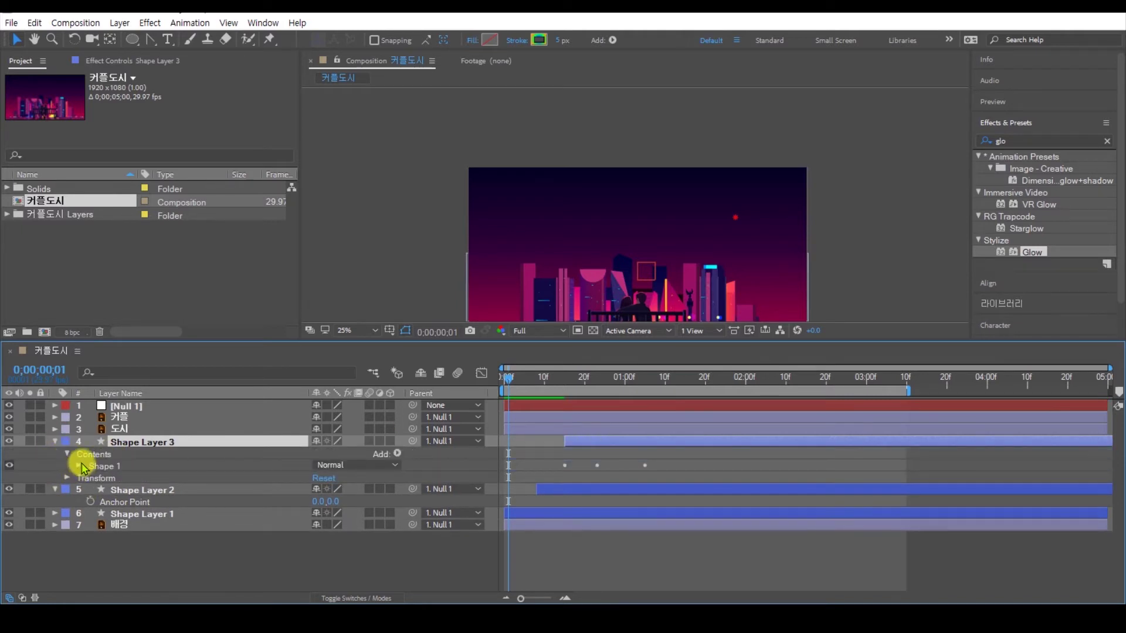
pyautogui.click(79, 467)
pyautogui.click(91, 490)
pyautogui.click(91, 478)
pyautogui.click(132, 489)
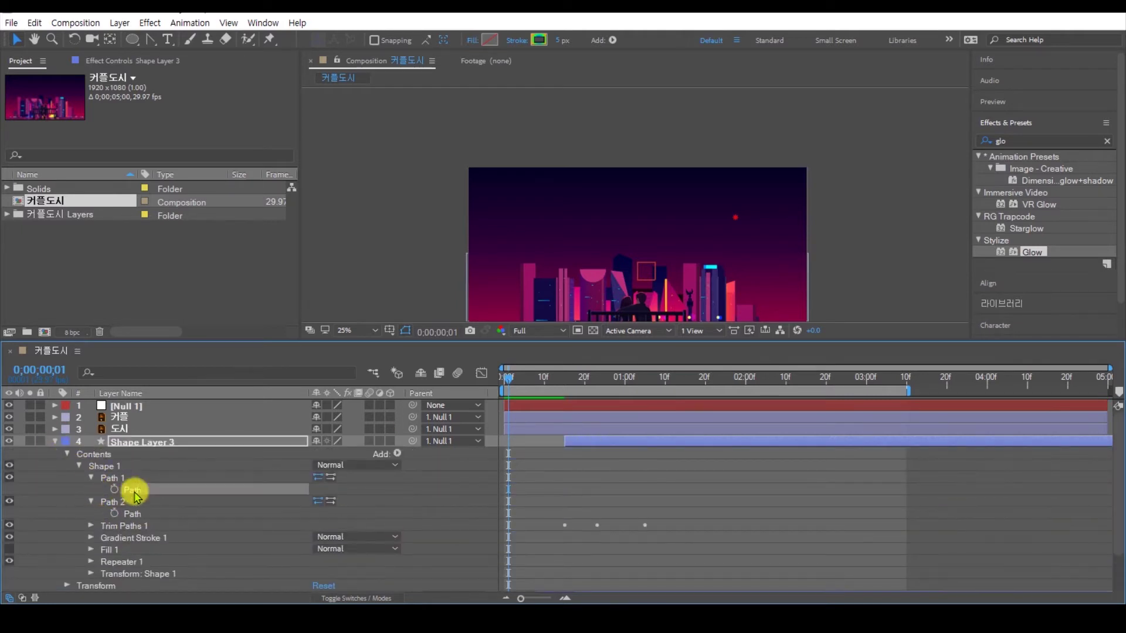
# Step: Move the Shape Layer 3 burst to the left part of the sky, working at frame 20
pyautogui.moveTo(577, 378)
pyautogui.mouseDown()
pyautogui.moveTo(611, 381)
pyautogui.moveTo(583, 389)
pyautogui.mouseUp()
pyautogui.click(142, 438)
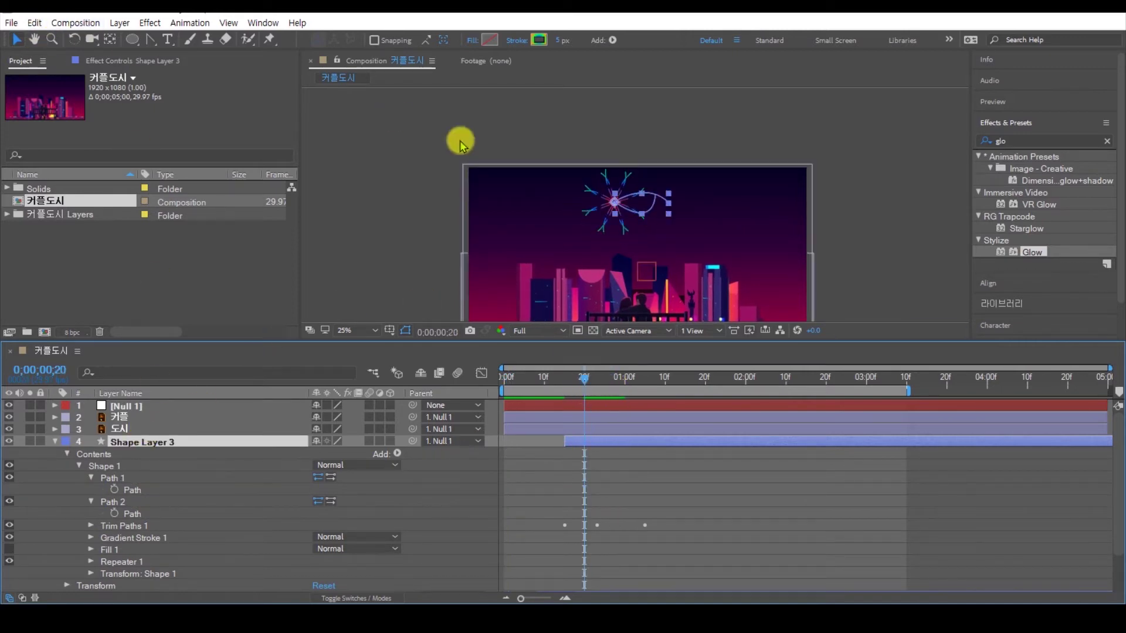
pyautogui.moveTo(613, 203); pyautogui.dragTo(563, 226)
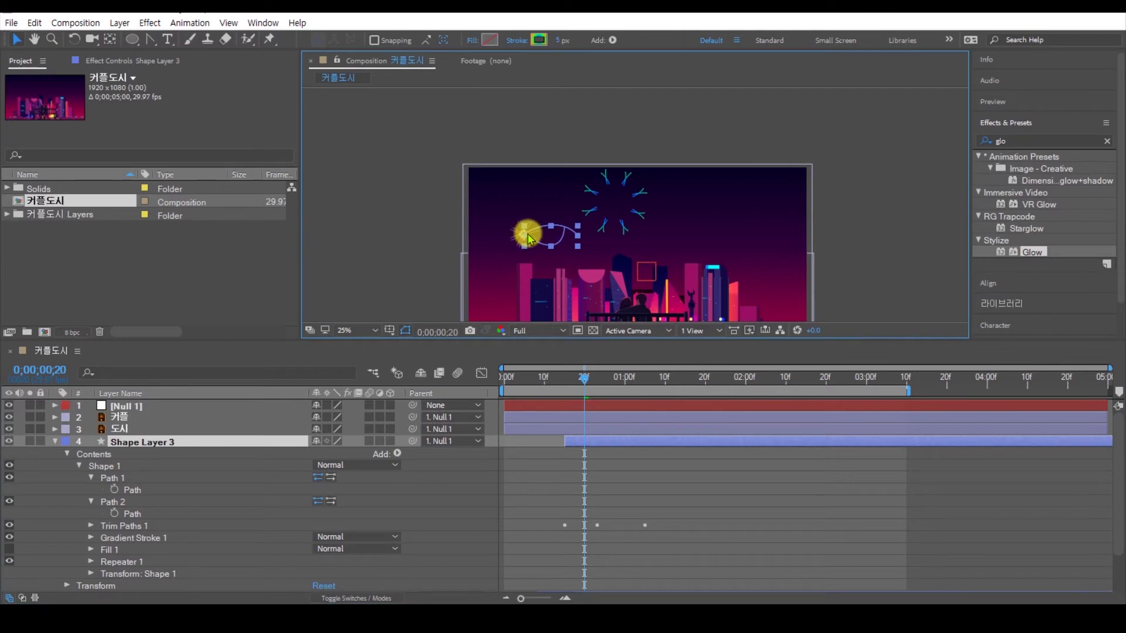
pyautogui.scroll(4, 521, 231)
pyautogui.moveTo(442, 265); pyautogui.dragTo(743, 151)
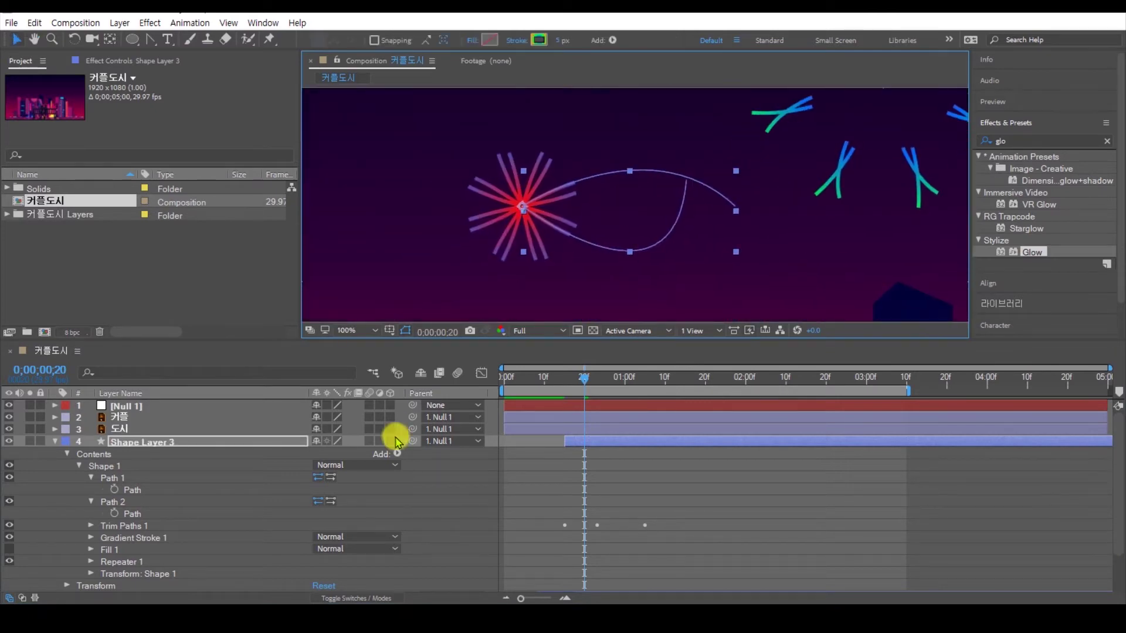
# Step: Reshape Shape Layer 3's Path 1 into a wavy curve with an added vertex, and bend Path 2 into a shallow curve
pyautogui.click(132, 492)
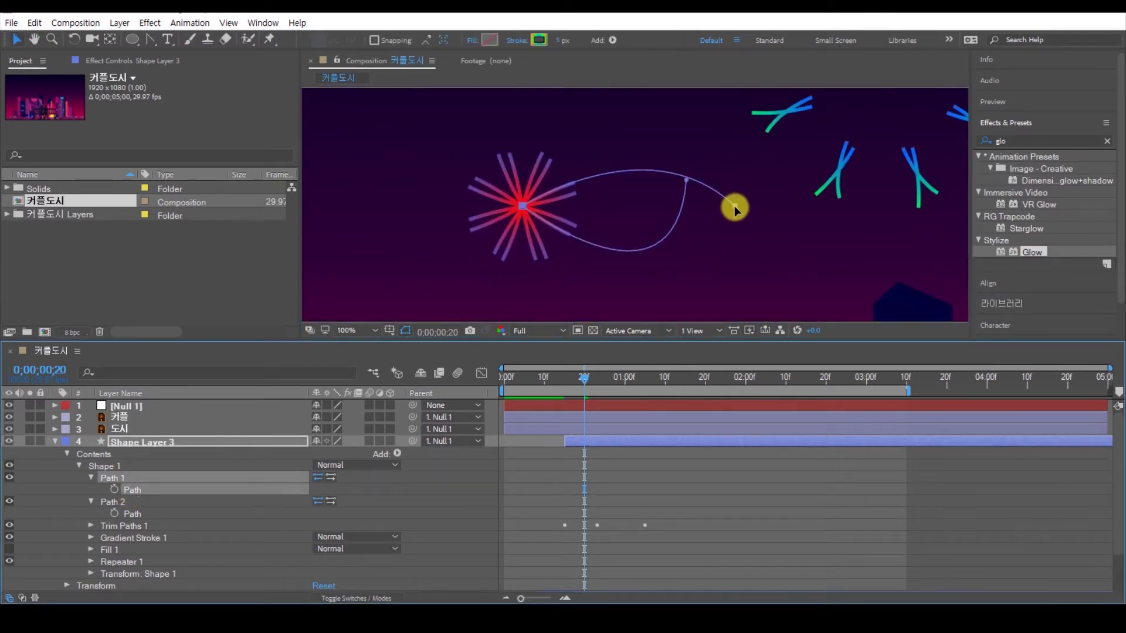
pyautogui.moveTo(736, 205); pyautogui.dragTo(734, 198)
pyautogui.moveTo(149, 38); pyautogui.dragTo(176, 49)
pyautogui.click(624, 169)
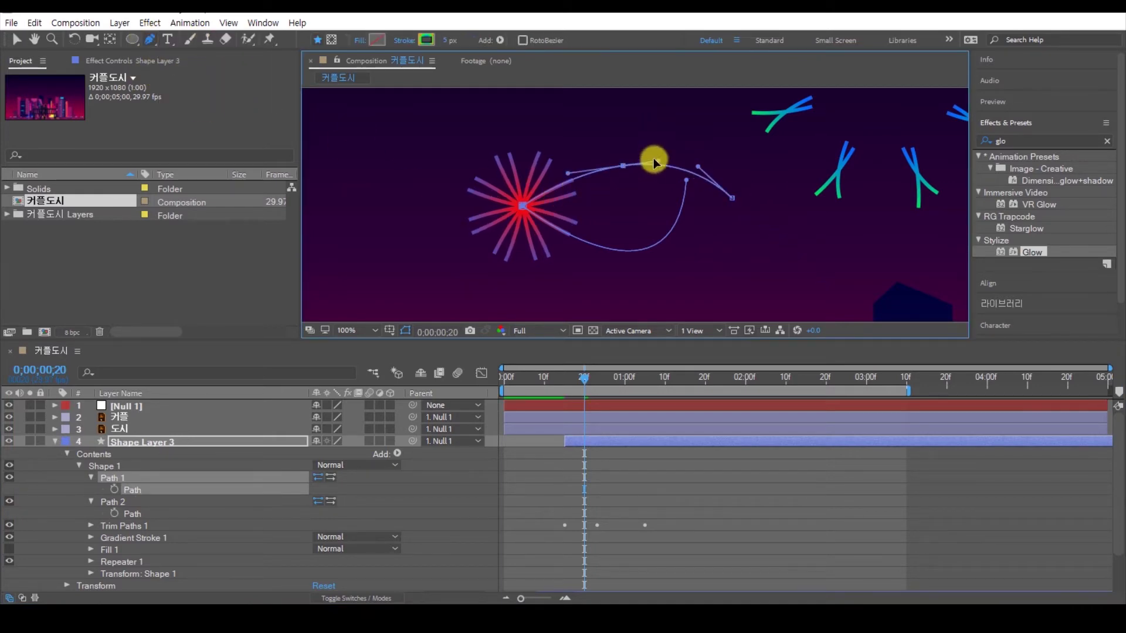
pyautogui.moveTo(660, 157); pyautogui.dragTo(650, 181)
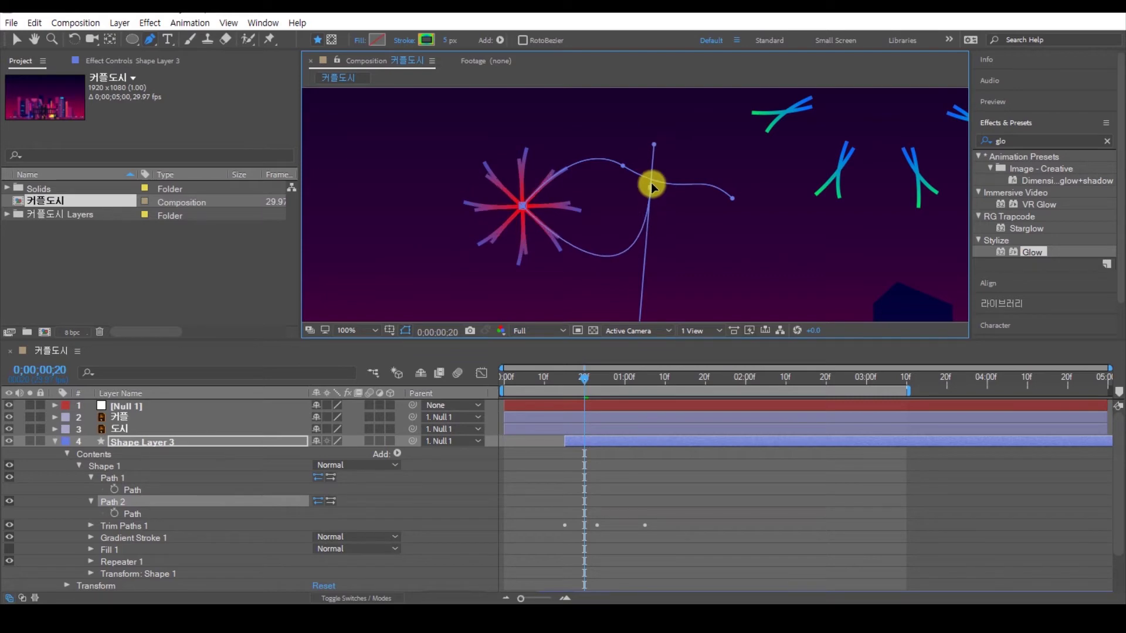
pyautogui.scroll(-3, 651, 249)
pyautogui.moveTo(642, 280); pyautogui.dragTo(577, 178)
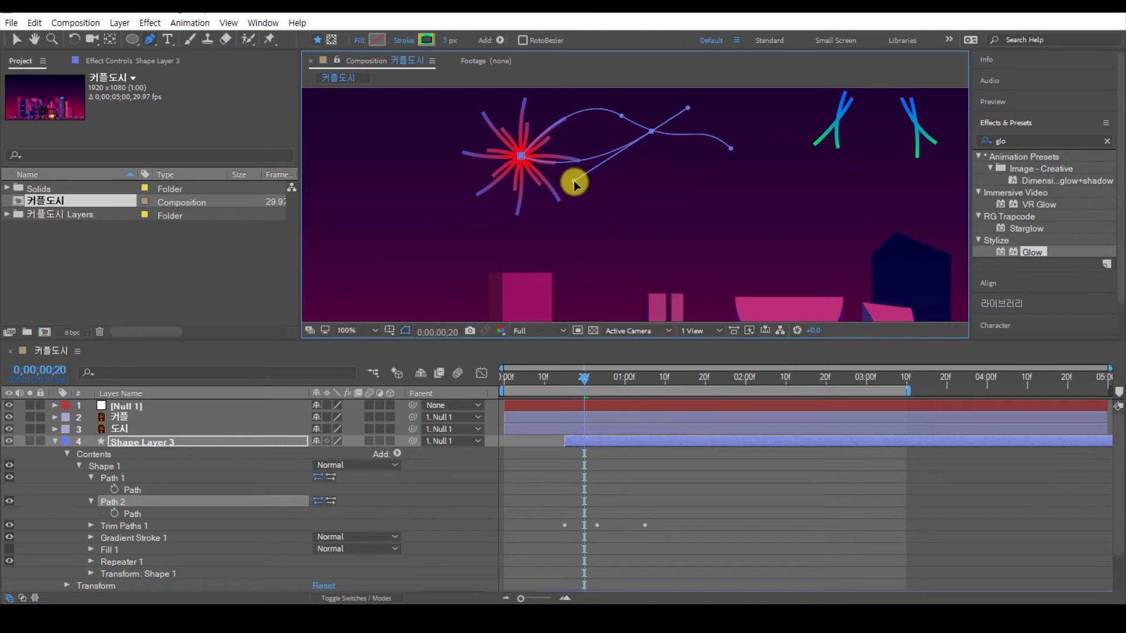
# Step: Fit the composition in the viewer and preview the fireworks animation from frame 0
pyautogui.moveTo(598, 370); pyautogui.dragTo(452, 396)
pyautogui.hotkey('shift', '/')
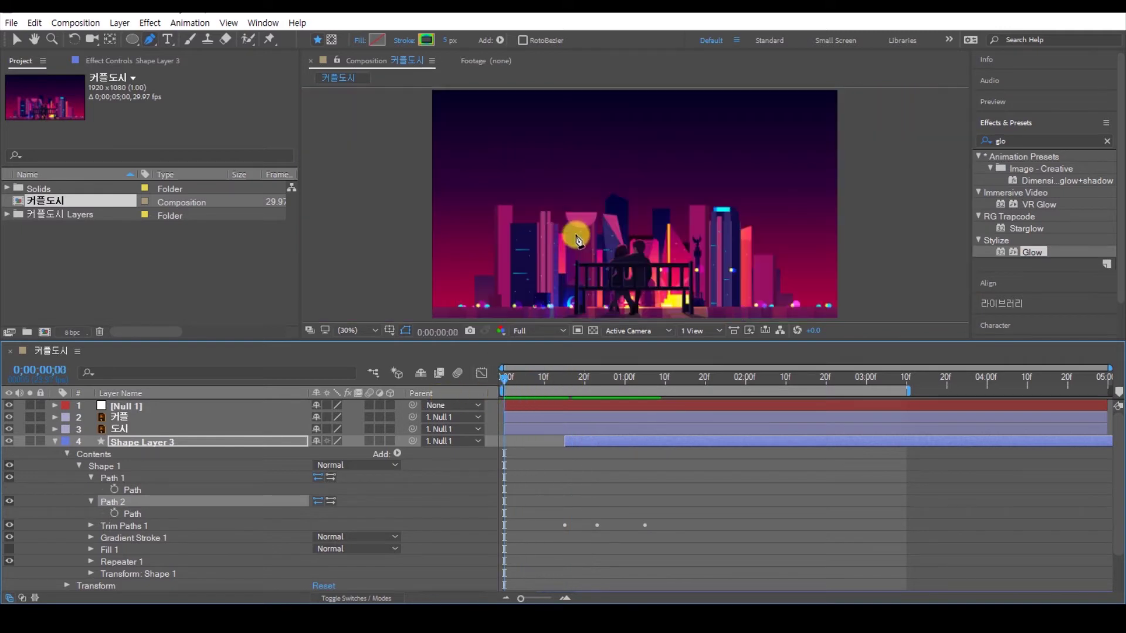
pyautogui.press('space')
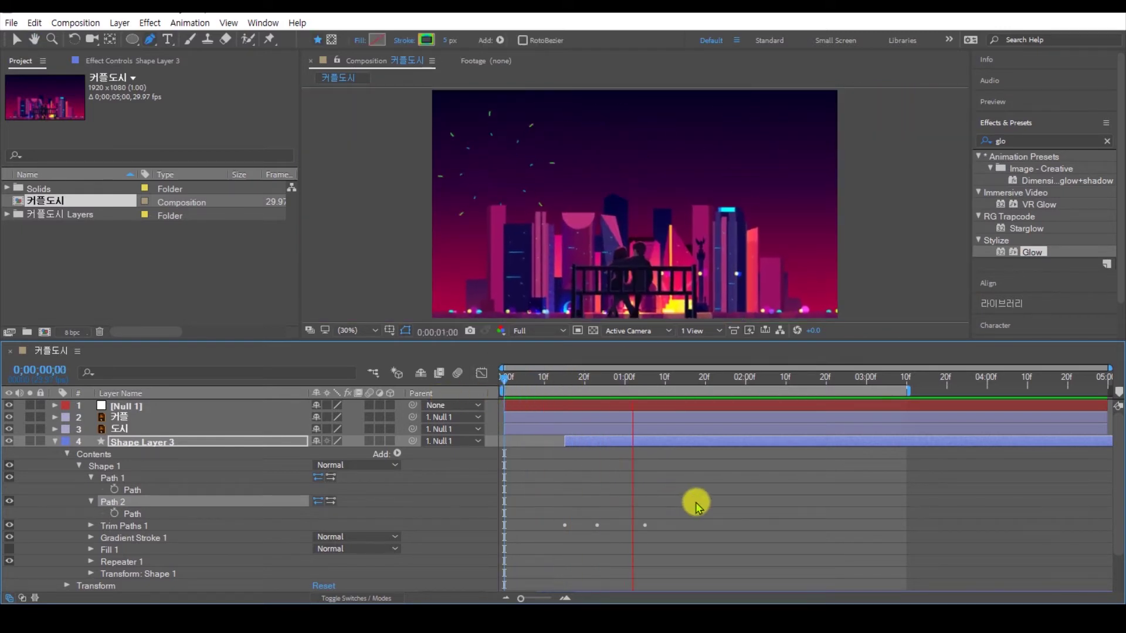
# Step: Collapse Shape Layer 3, select Shape Layers 1 to 3 and reveal only their keyframed properties
pyautogui.click(54, 442)
pyautogui.click(555, 514)
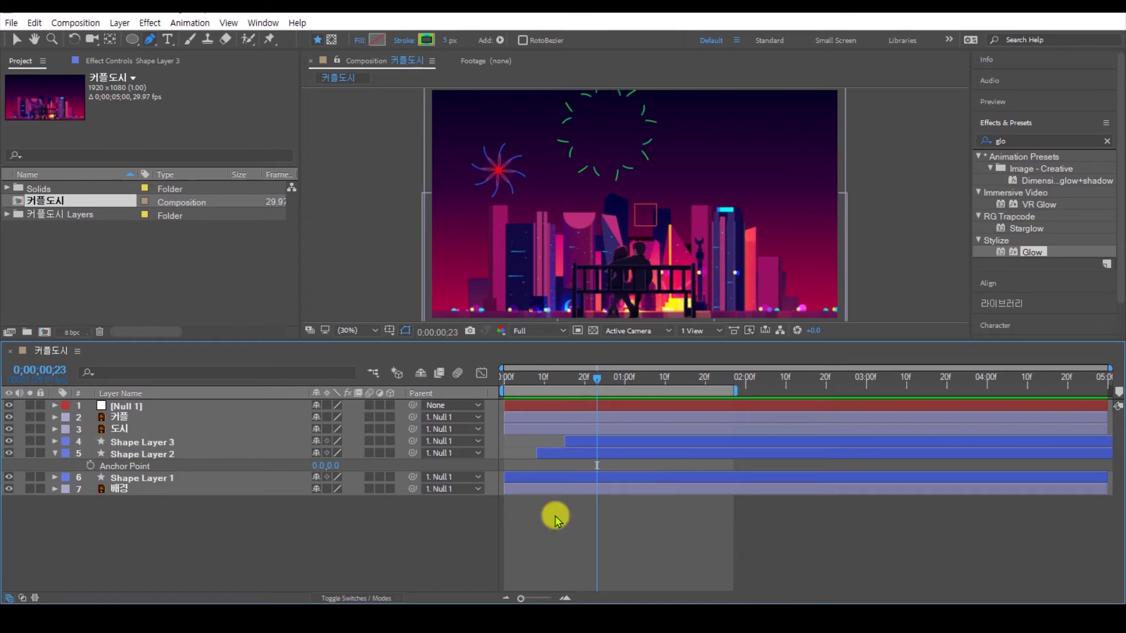
pyautogui.click(635, 443)
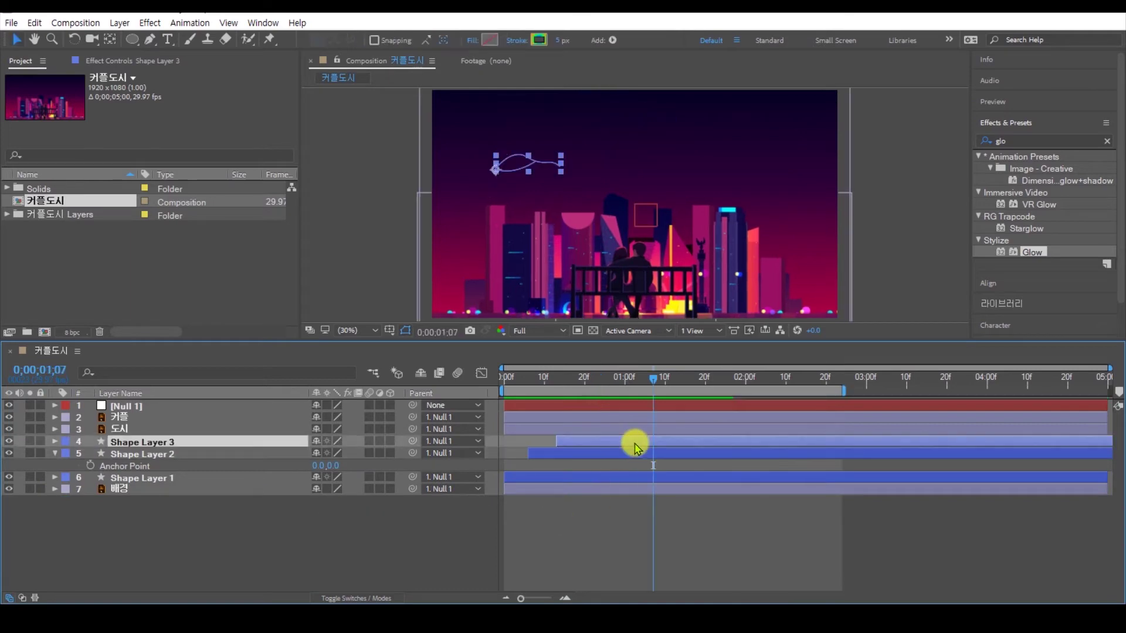
pyautogui.keyDown('shift'); pyautogui.click(628, 477); pyautogui.keyUp('shift')
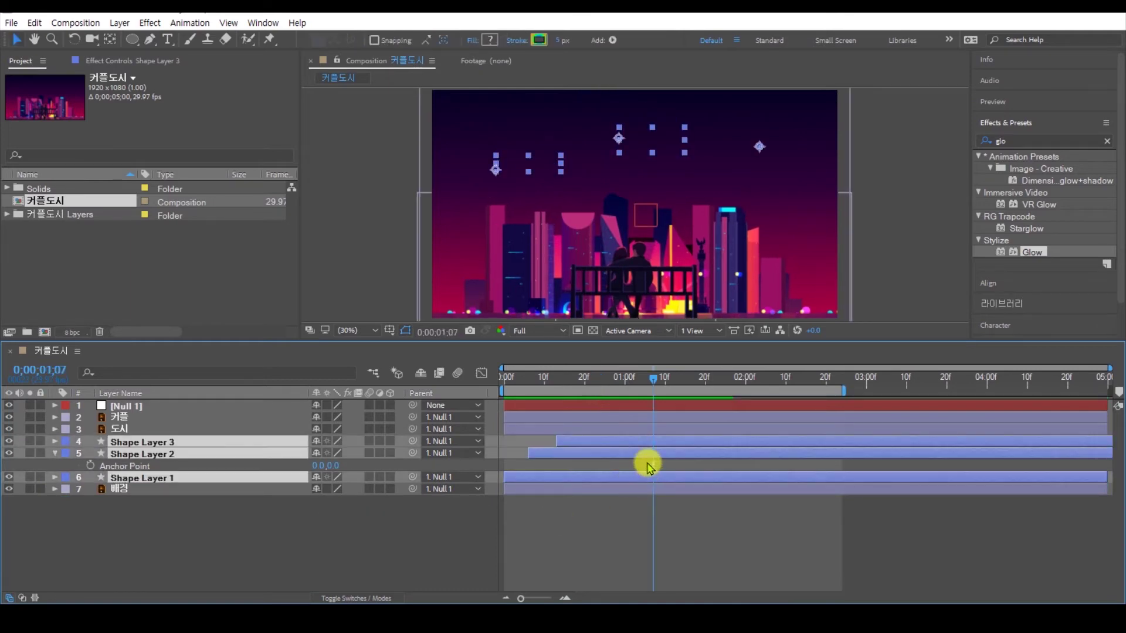
pyautogui.press('u')
# Step: Stagger the bursts so Shape Layer 2 starts at about frame 13 and Shape Layer 3 at about frame 25
pyautogui.moveTo(657, 456); pyautogui.dragTo(661, 495)
pyautogui.click(733, 468)
pyautogui.moveTo(661, 443); pyautogui.dragTo(680, 447)
pyautogui.moveTo(616, 479); pyautogui.dragTo(653, 448)
# Step: Duplicate Shape Layer 2 and move the copy's burst to the right part of the sky
pyautogui.click(655, 480)
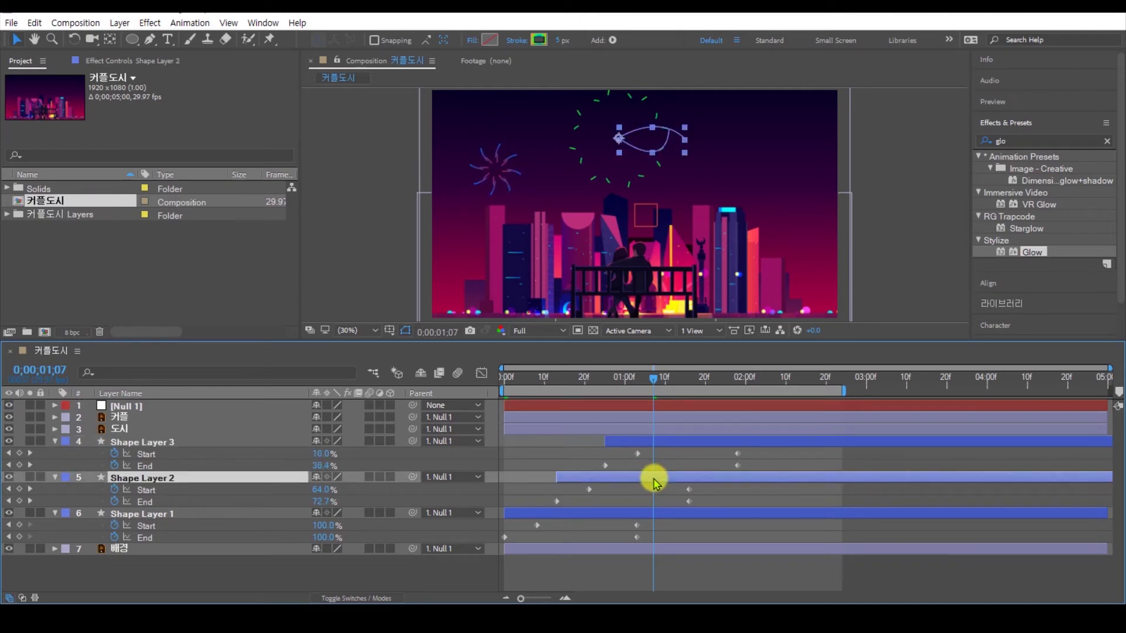
pyautogui.hotkey('ctrl', 'd')
pyautogui.moveTo(632, 137); pyautogui.dragTo(767, 198)
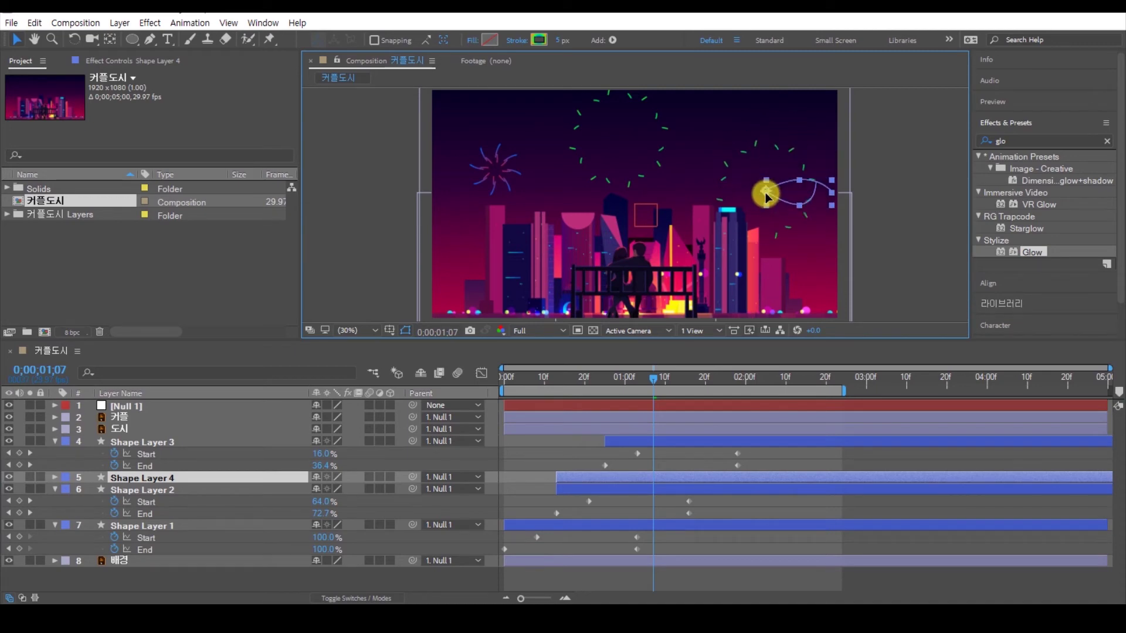
# Step: Recolour the copy's stroke gradient with a white FFFFFF first stop, a green second stop and a magenta FF00E4 third stop
pyautogui.click(535, 40)
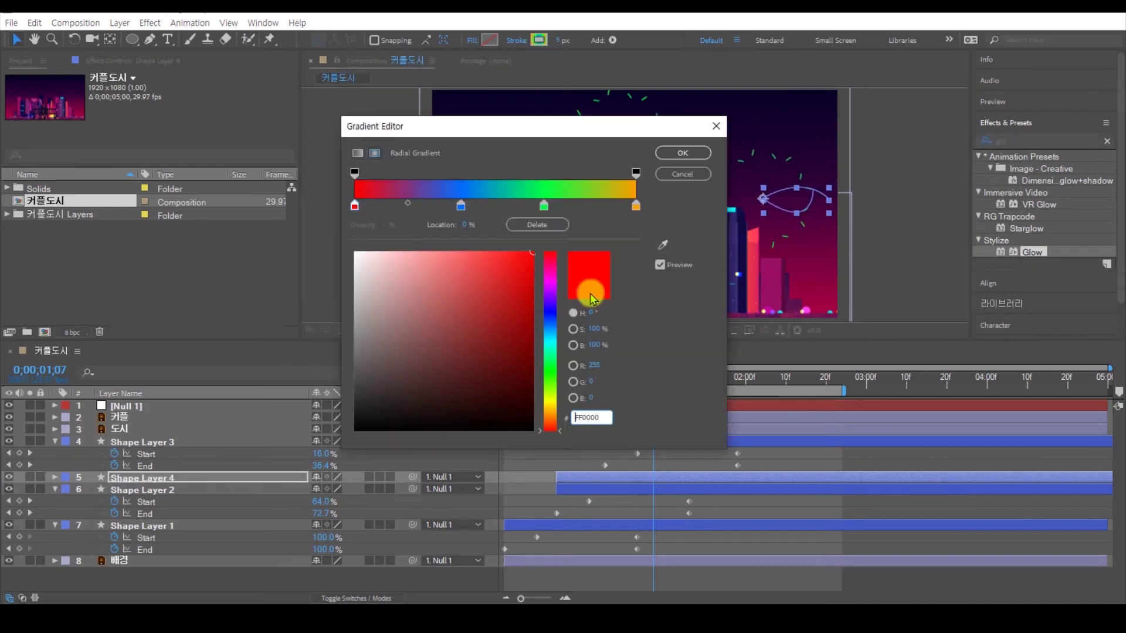
pyautogui.click(461, 206)
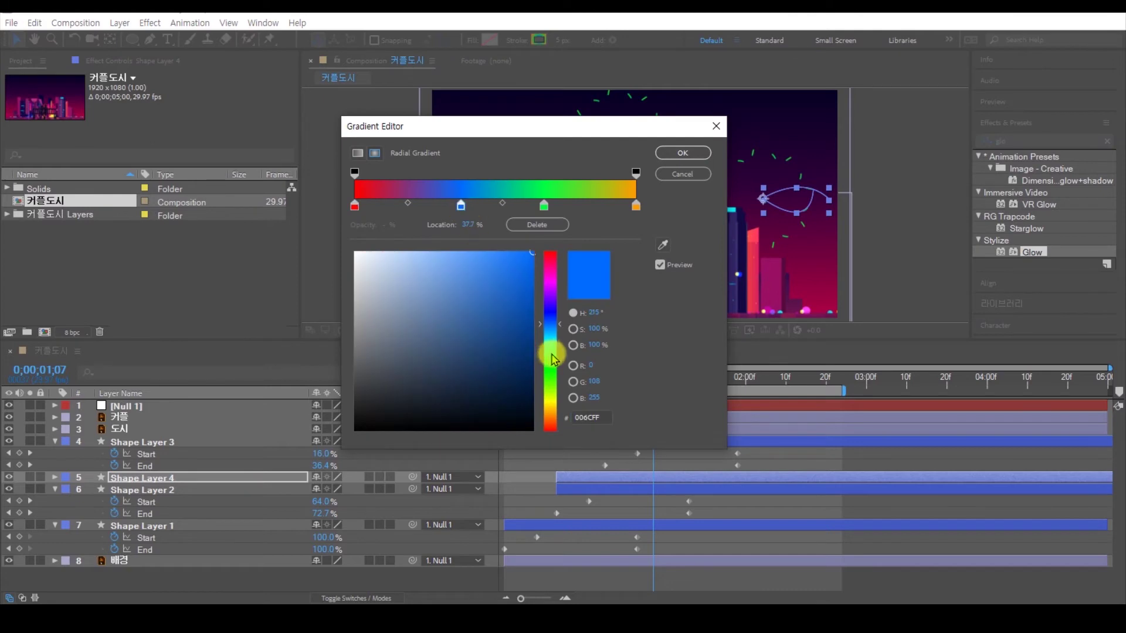
pyautogui.moveTo(551, 359); pyautogui.dragTo(548, 368)
pyautogui.moveTo(551, 294); pyautogui.dragTo(556, 284)
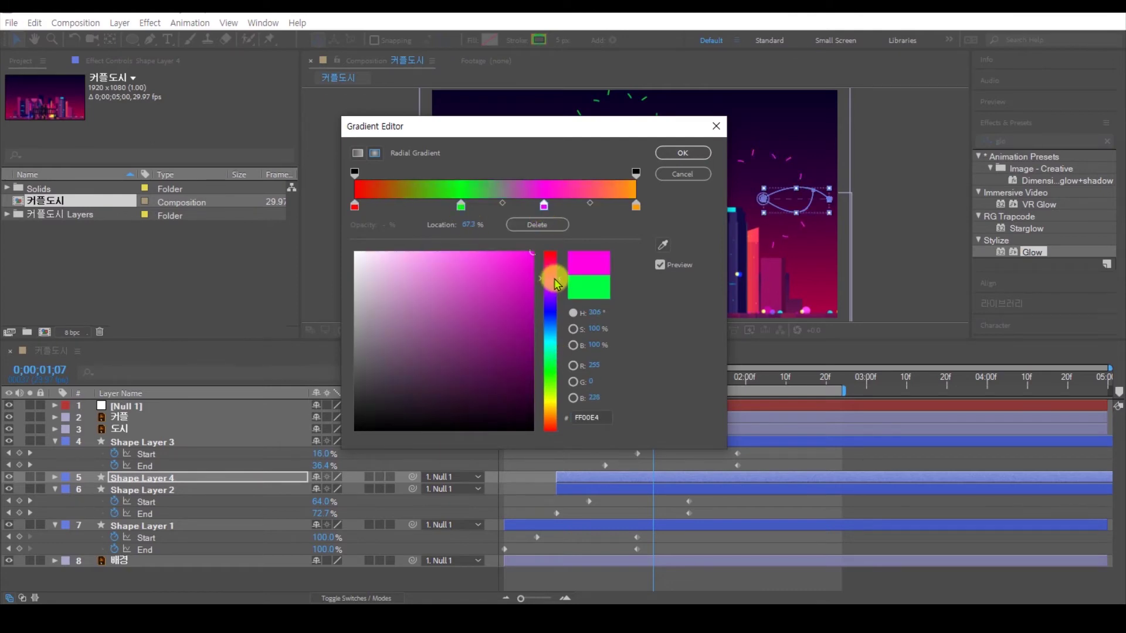
pyautogui.click(354, 206)
pyautogui.moveTo(401, 288); pyautogui.dragTo(322, 236)
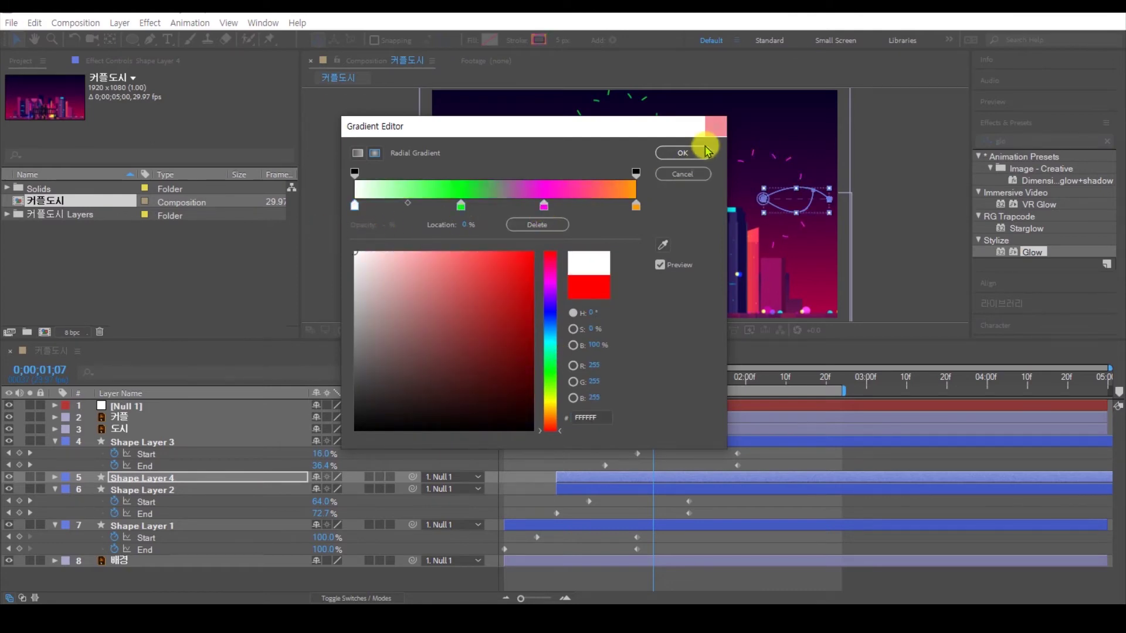
pyautogui.click(682, 153)
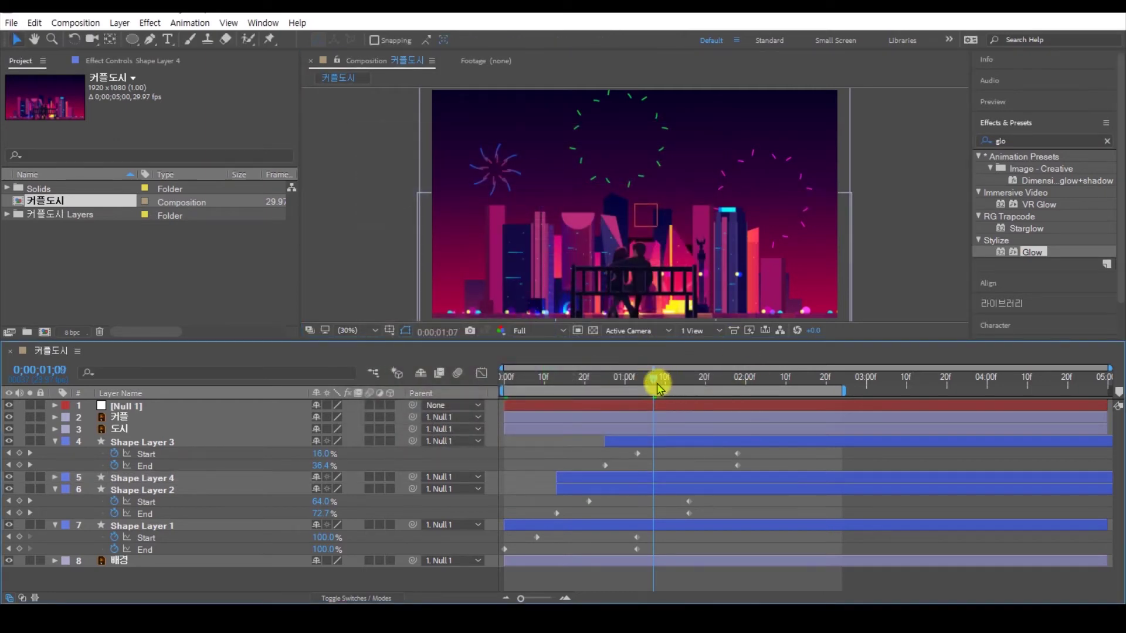
# Step: Delay Shape Layer 4's start to about 0;00;01;10 and preview the animation from the beginning
pyautogui.press('space')
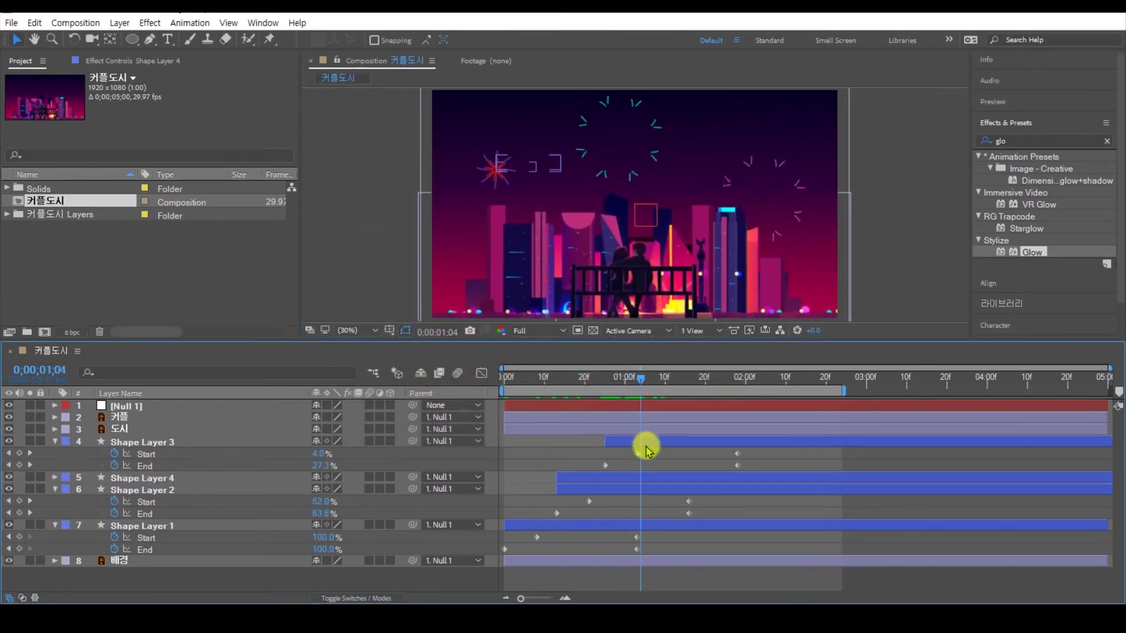
pyautogui.moveTo(623, 477); pyautogui.dragTo(721, 485)
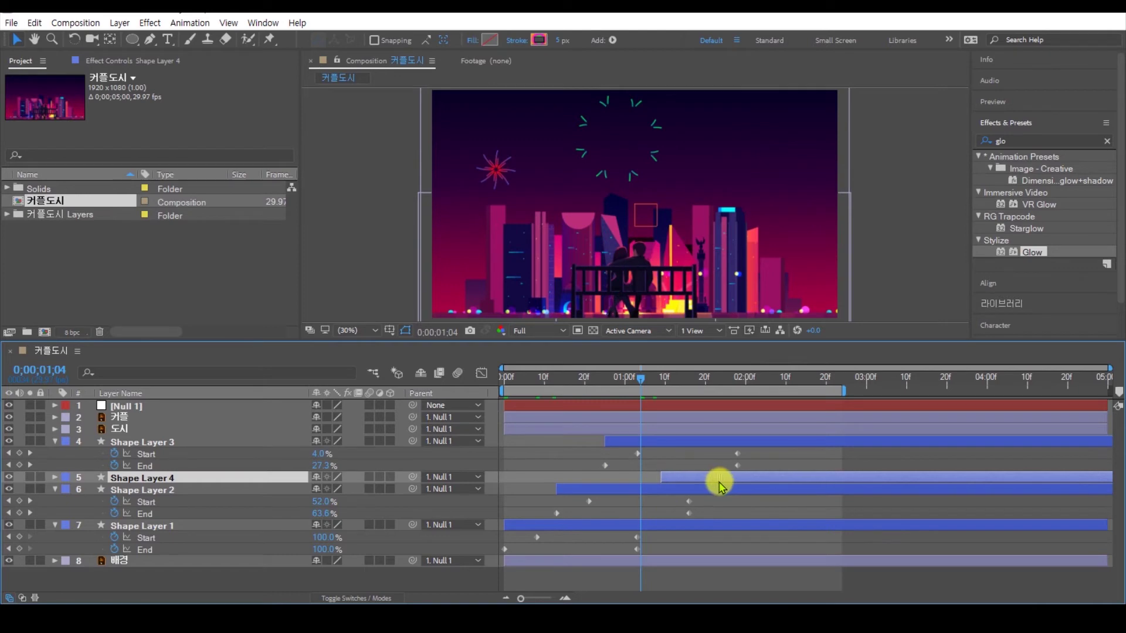
pyautogui.moveTo(641, 385); pyautogui.dragTo(731, 394)
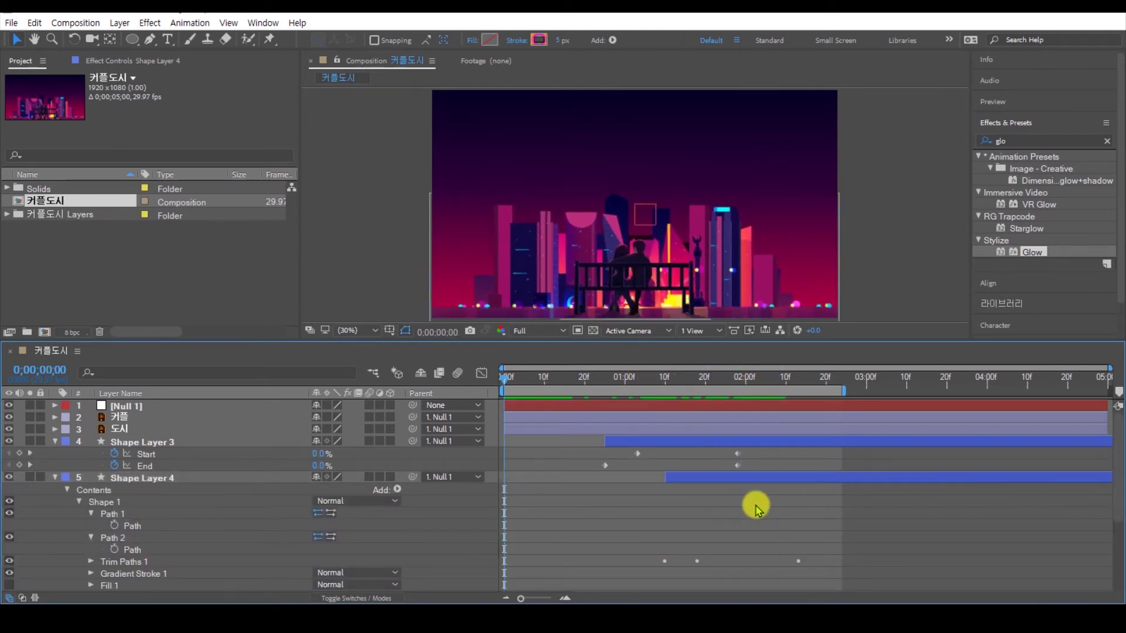
pyautogui.press('space')
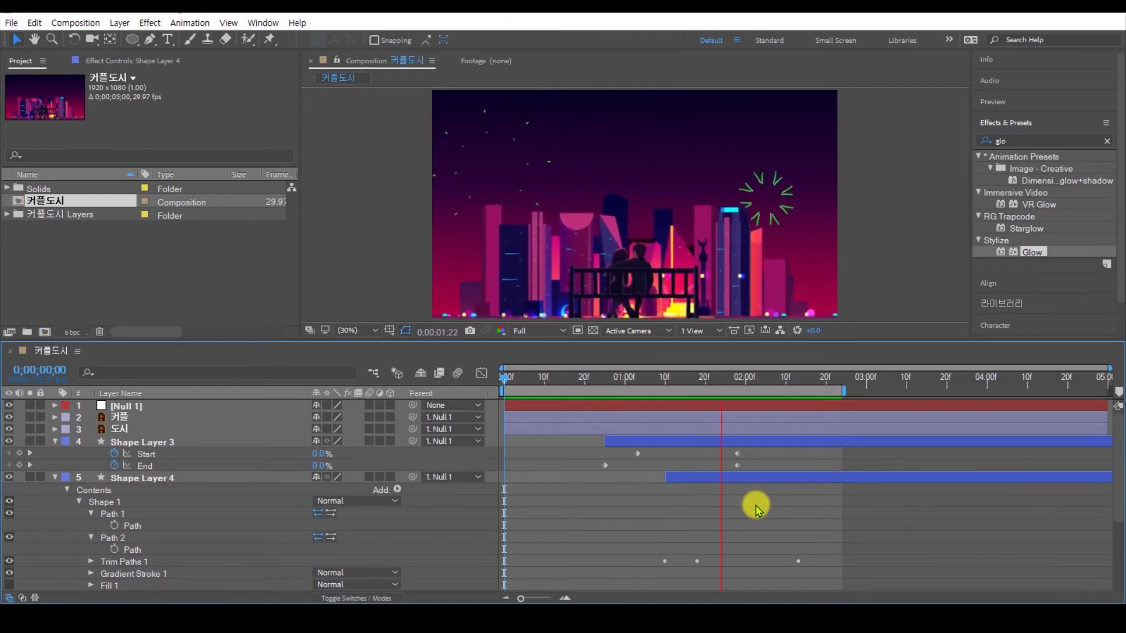
pyautogui.press('space')
# Step: Collapse the expanded properties of Shape Layers 3 and 4 in the timeline
pyautogui.moveTo(787, 340); pyautogui.dragTo(784, 347)
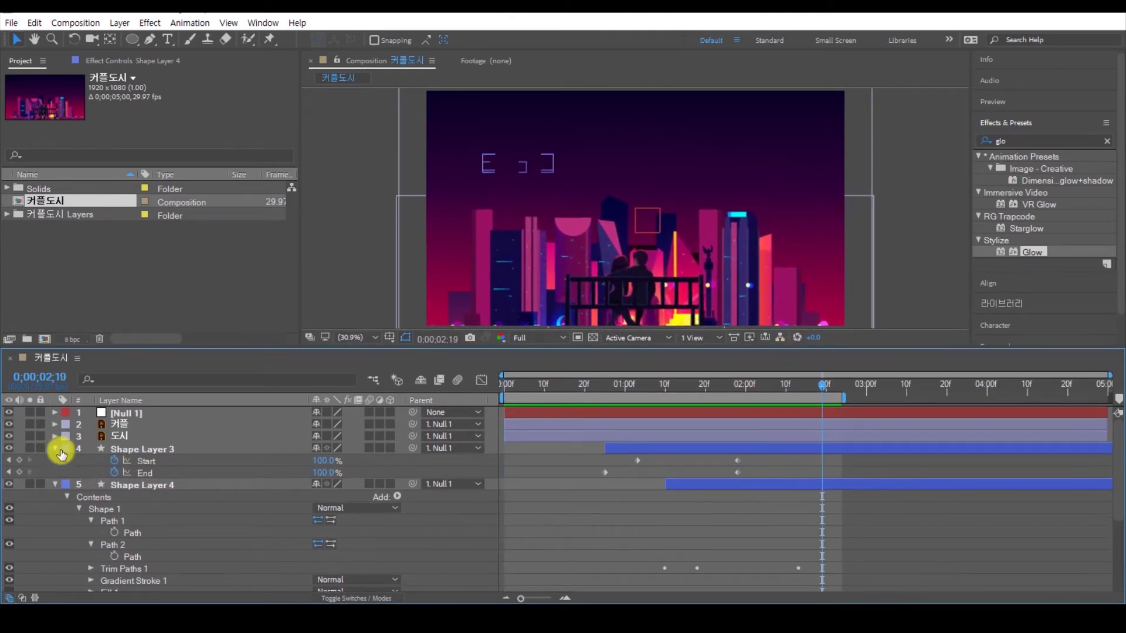
pyautogui.click(55, 448)
pyautogui.click(55, 460)
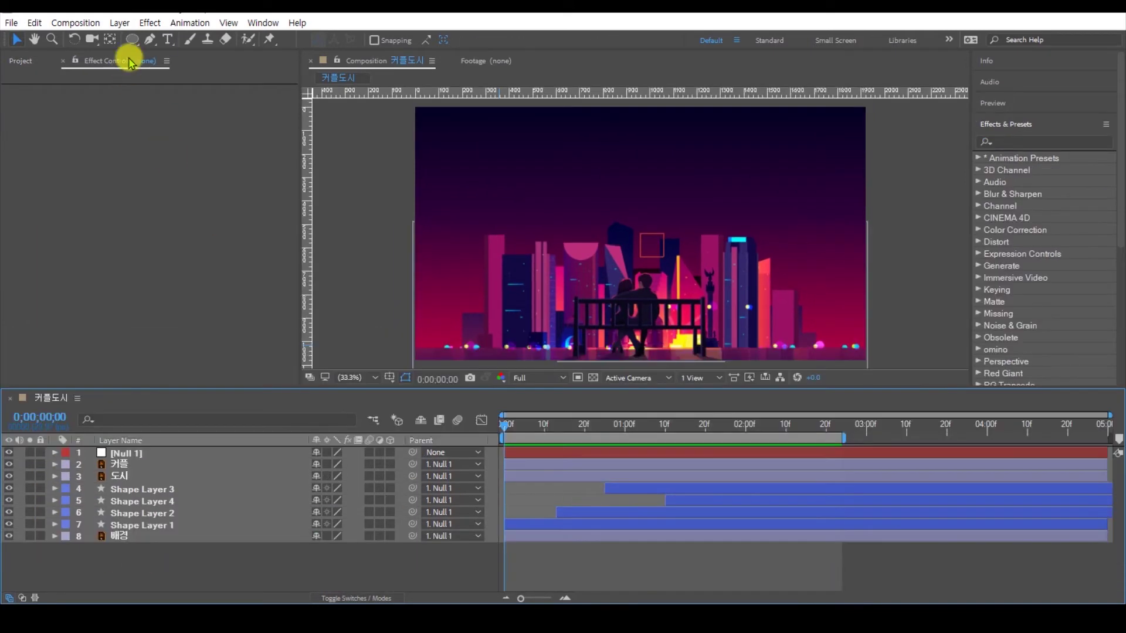
# Step: Create a red 1920 x 1080 px solid layer
pyautogui.click(119, 22)
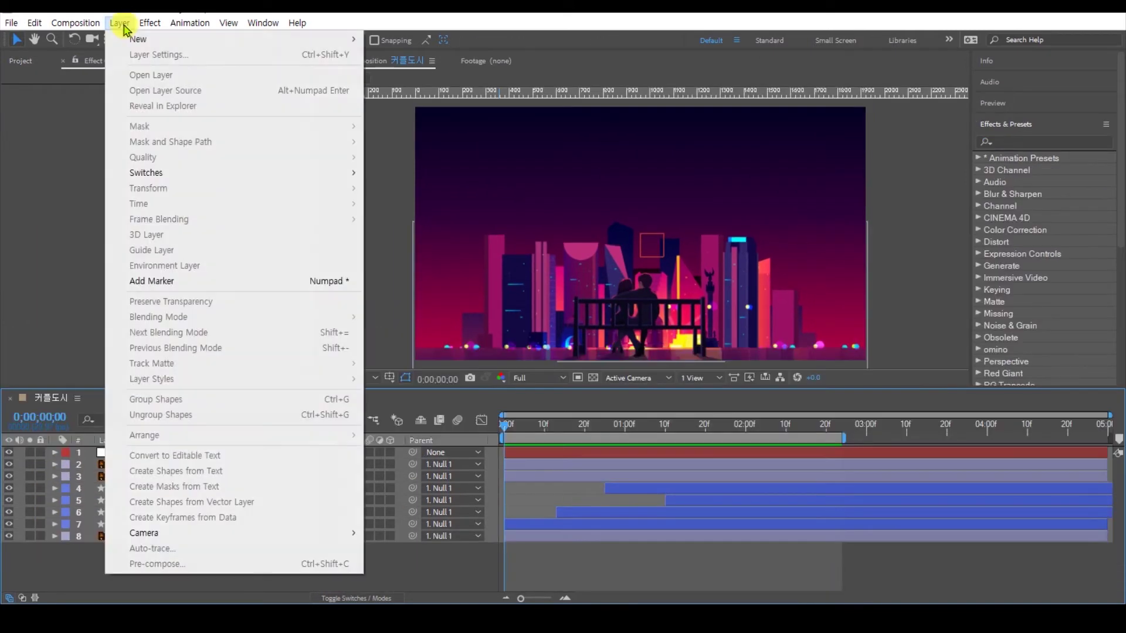
pyautogui.moveTo(134, 36)
pyautogui.click(396, 54)
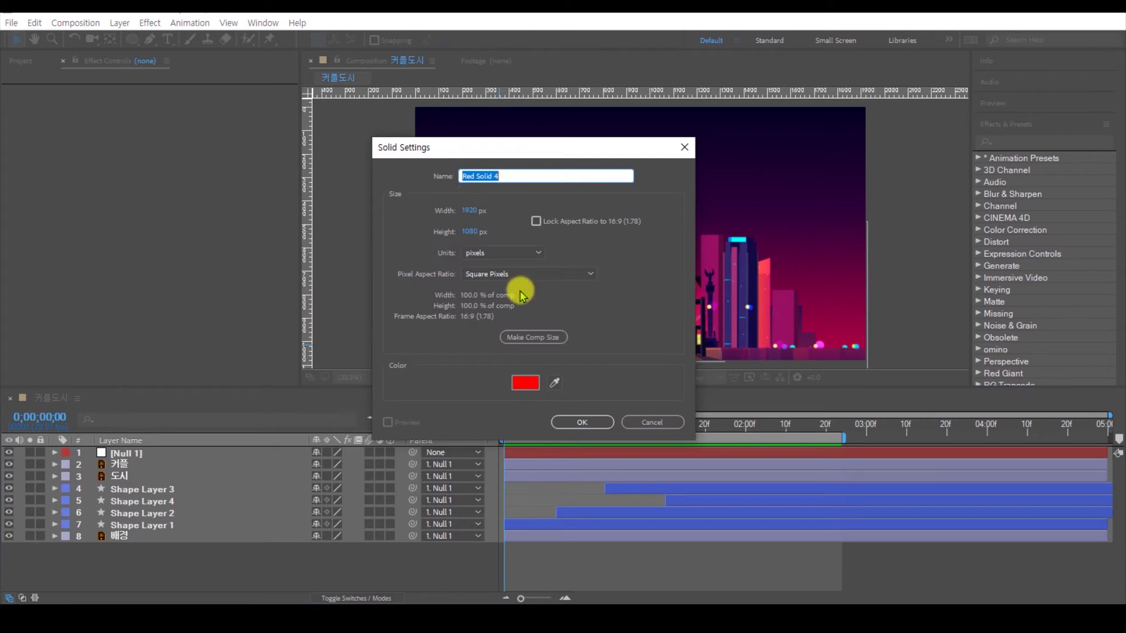
pyautogui.click(586, 420)
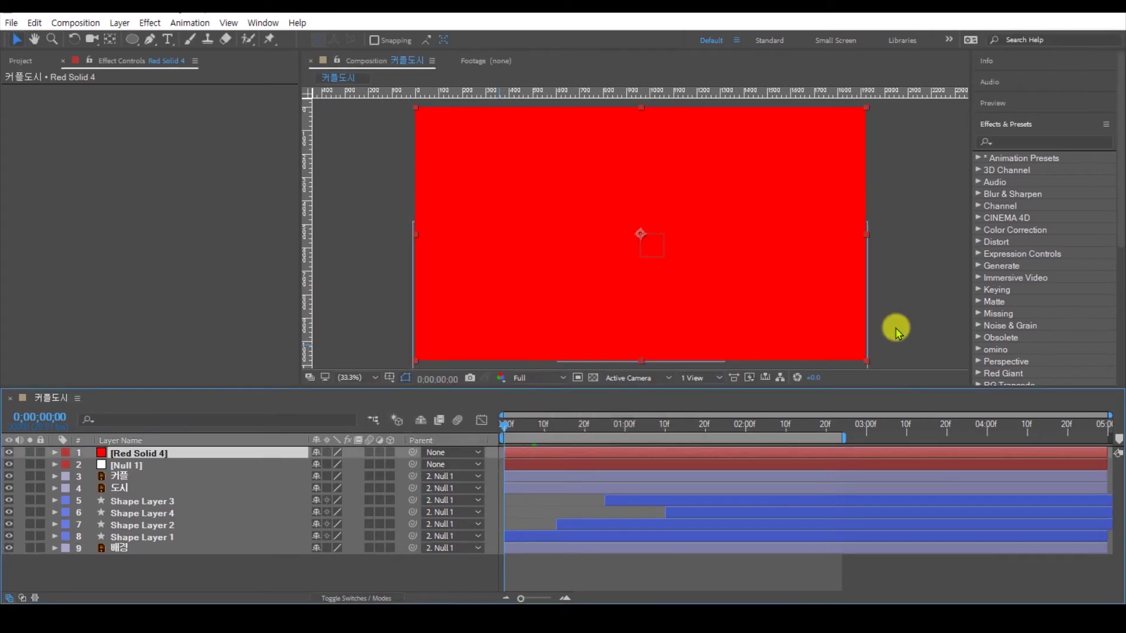
# Step: Find the Beam effect and apply it to the red solid
pyautogui.click(1013, 141)
pyautogui.write('bea')
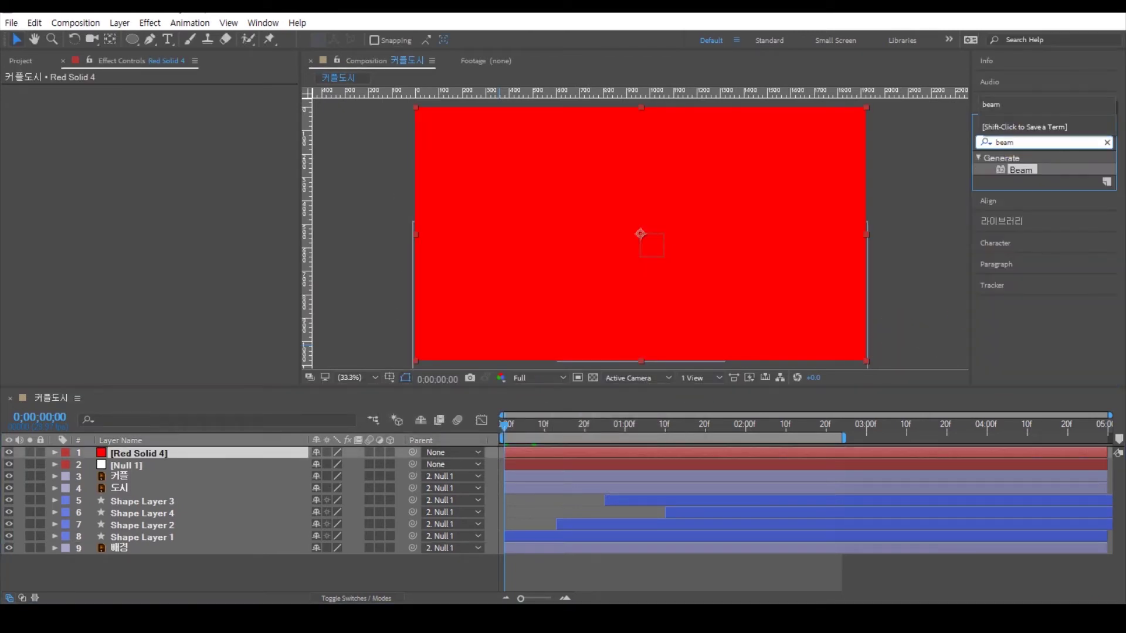
pyautogui.write('m')
pyautogui.doubleClick(1023, 170)
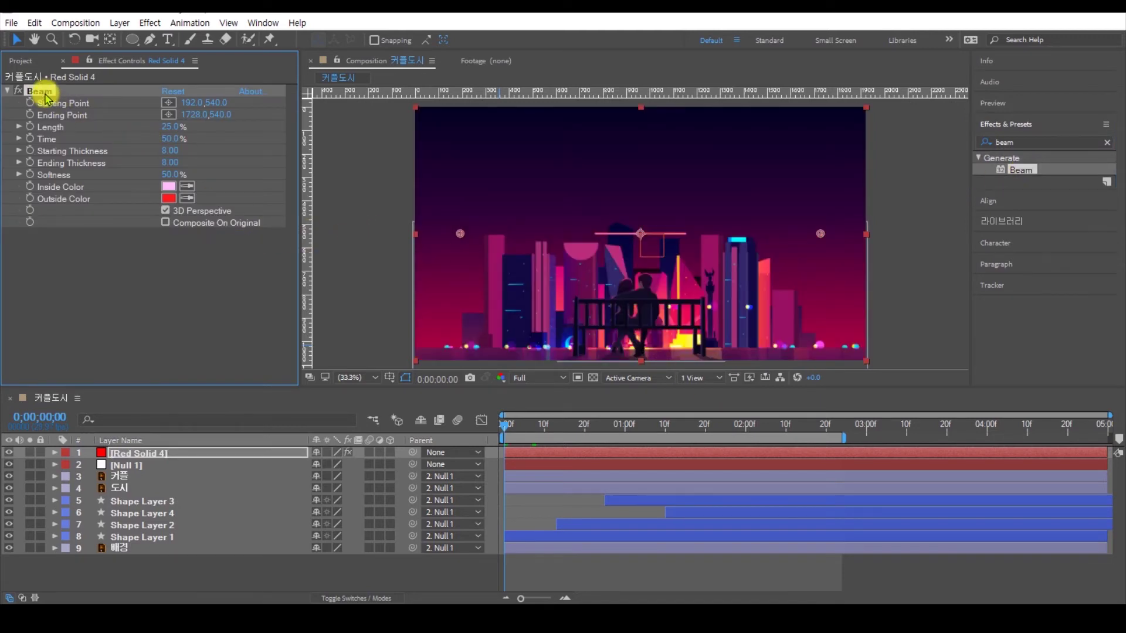
# Step: Solo the red solid and run the beam from the left part of the sky to just below the frame's bottom edge
pyautogui.moveTo(460, 234); pyautogui.dragTo(483, 184)
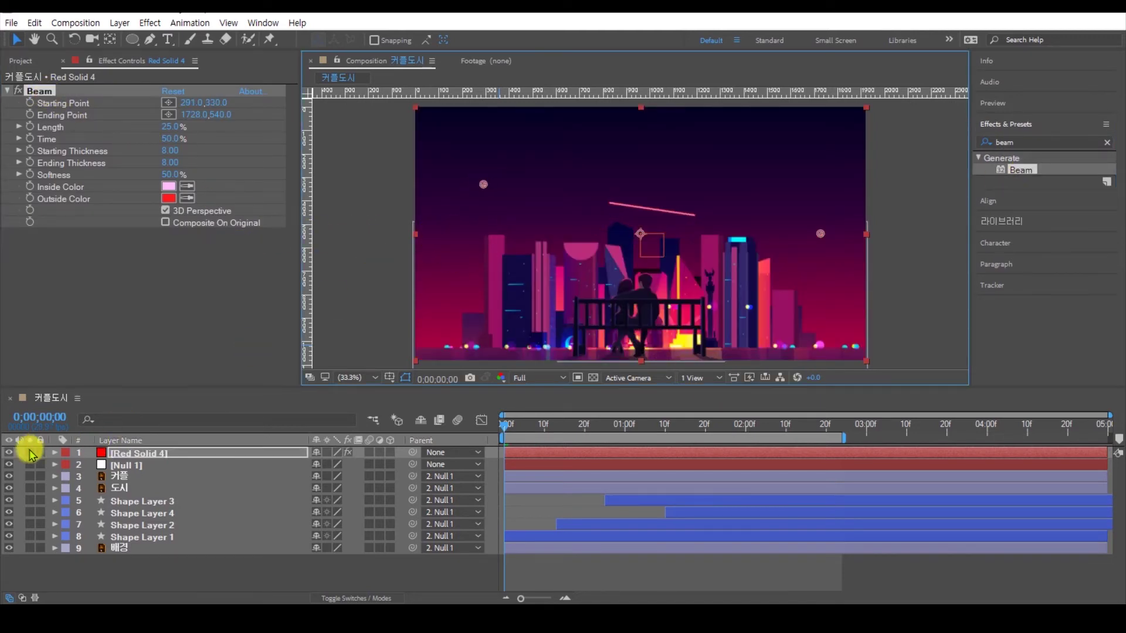
pyautogui.click(30, 452)
pyautogui.moveTo(820, 233); pyautogui.dragTo(556, 367)
pyautogui.moveTo(598, 296); pyautogui.dragTo(618, 266)
# Step: Set the beam's length to 100%, starting thickness to 11.40 and ending thickness to 0, and move its starting point to about 342, 405
pyautogui.moveTo(169, 126); pyautogui.dragTo(271, 123)
pyautogui.moveTo(186, 150); pyautogui.dragTo(111, 167)
pyautogui.moveTo(502, 155)
pyautogui.mouseDown()
pyautogui.moveTo(526, 190)
pyautogui.moveTo(511, 150)
pyautogui.moveTo(514, 172)
pyautogui.mouseUp()
# Step: Solo the four shape layers together with the red solid and go to 0;00;01;01
pyautogui.moveTo(507, 425); pyautogui.dragTo(572, 425)
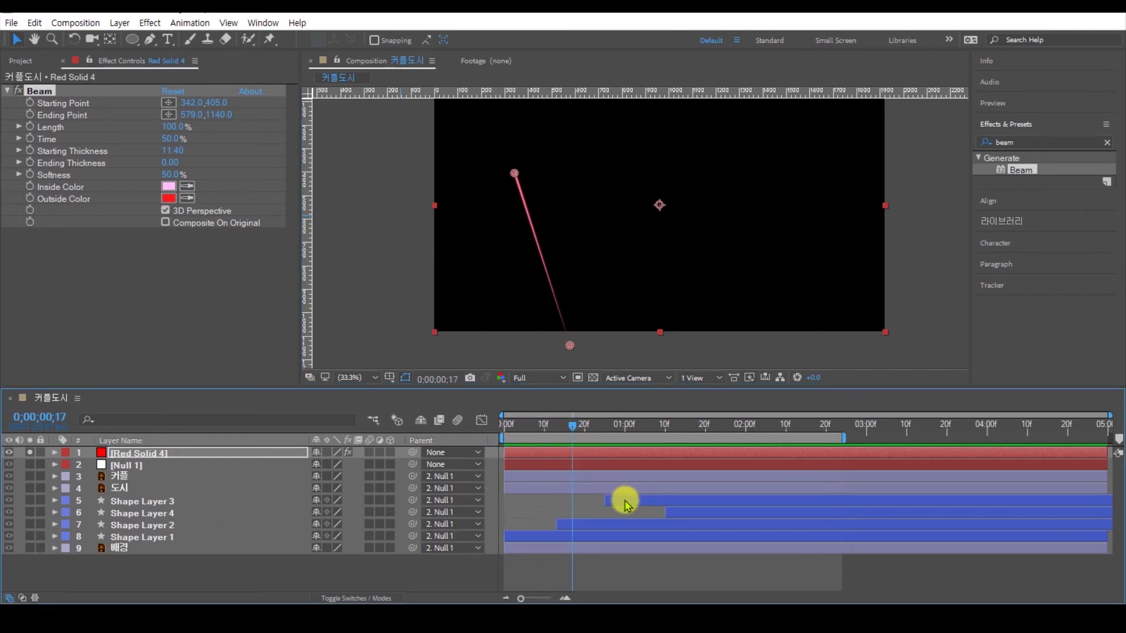
pyautogui.click(30, 536)
pyautogui.moveTo(584, 430); pyautogui.dragTo(626, 430)
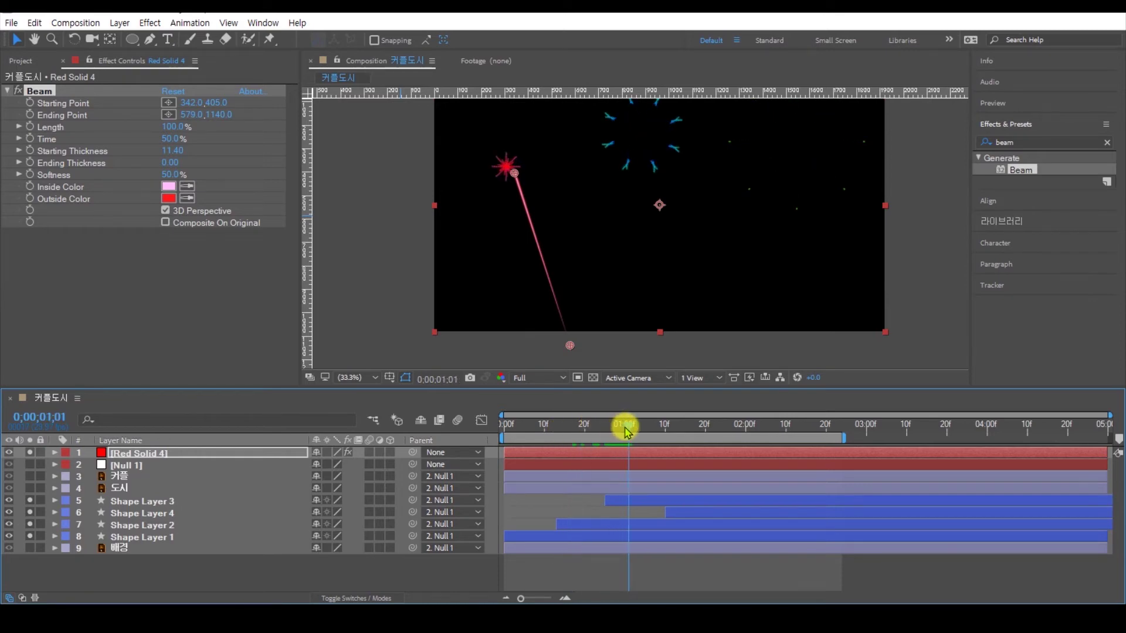
# Step: Add a vertical and a horizontal guide crossing at the centre of Shape Layer 3's burst
pyautogui.click(629, 497)
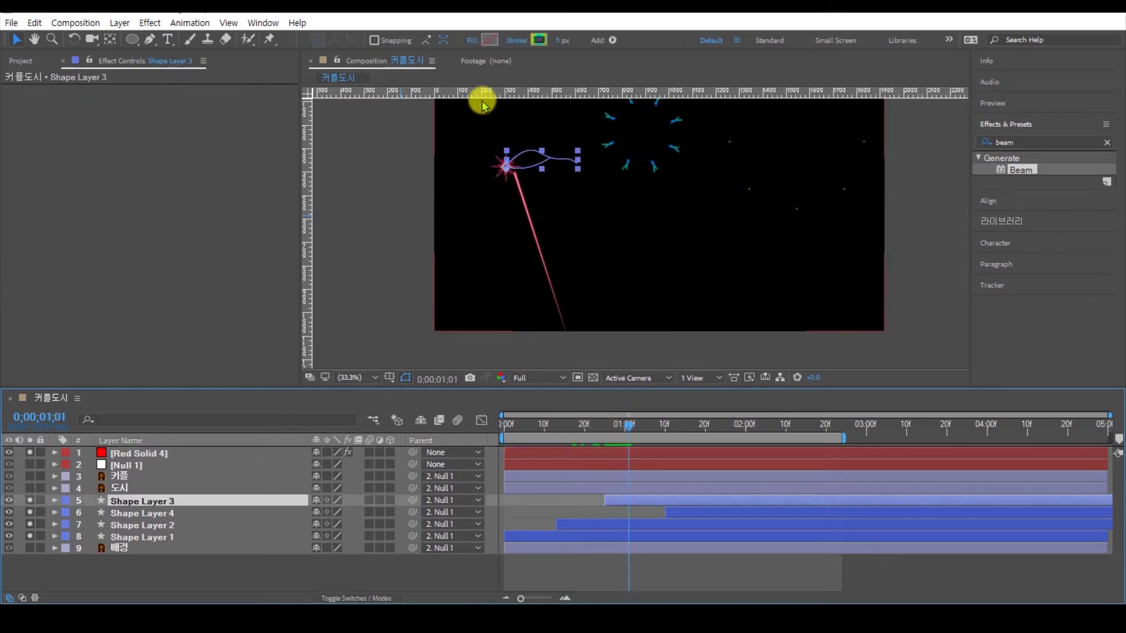
pyautogui.scroll(1, 550, 144)
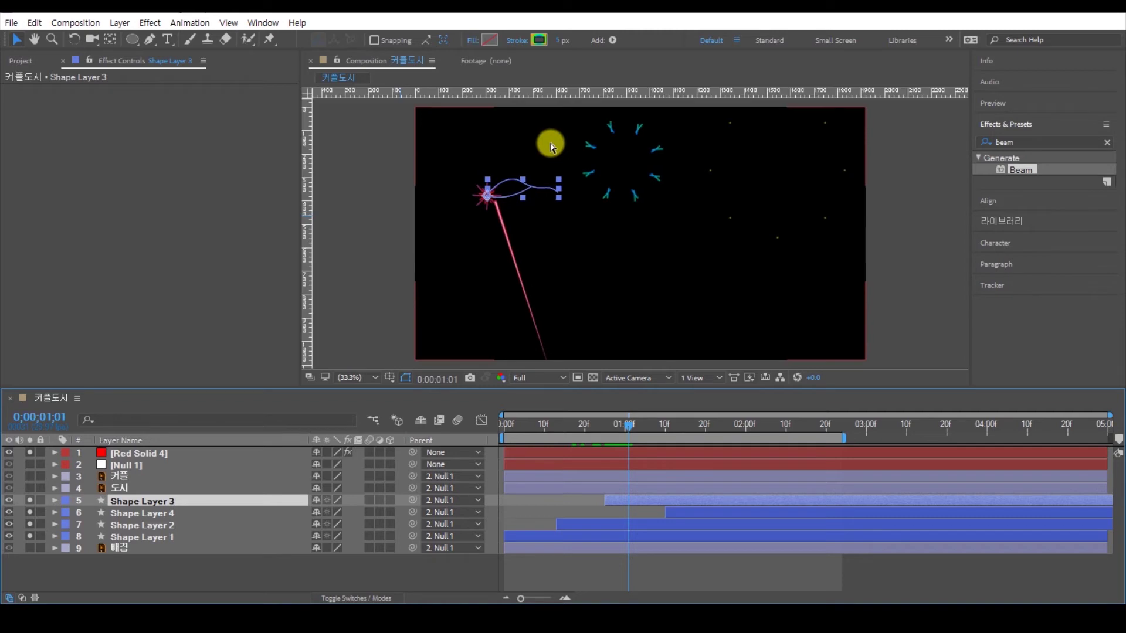
pyautogui.moveTo(485, 94); pyautogui.dragTo(515, 196)
pyautogui.moveTo(307, 221); pyautogui.dragTo(487, 243)
# Step: Return to frame 0 and move the red solid's beam starting point onto the guide crossing at about 303, 381
pyautogui.click(603, 457)
pyautogui.moveTo(628, 432); pyautogui.dragTo(484, 444)
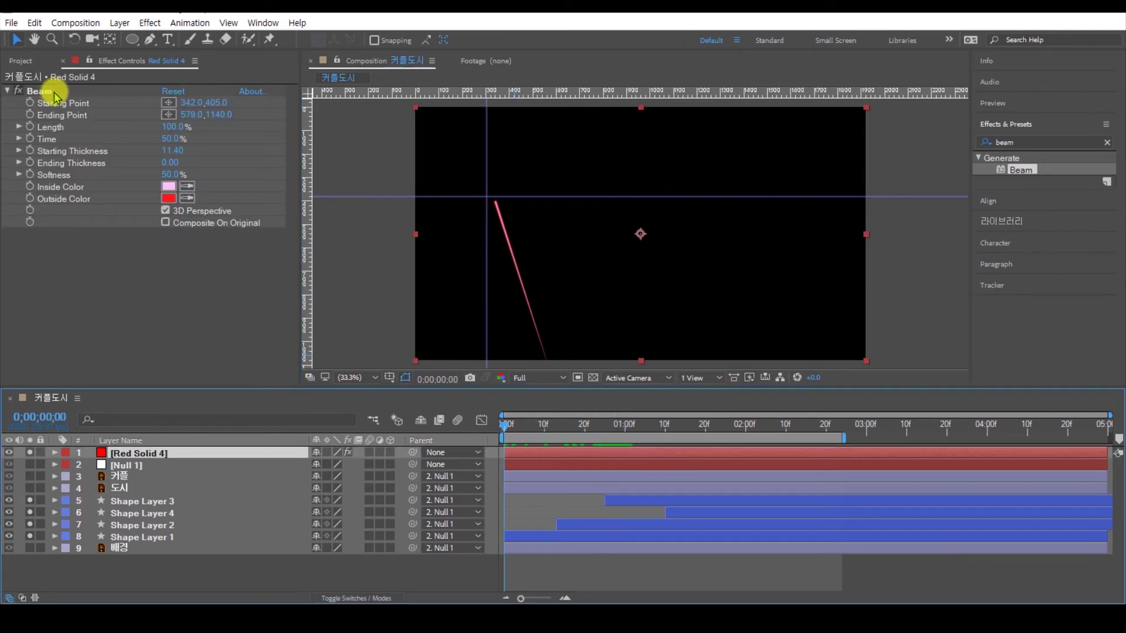
pyautogui.click(39, 91)
pyautogui.moveTo(495, 203); pyautogui.dragTo(486, 197)
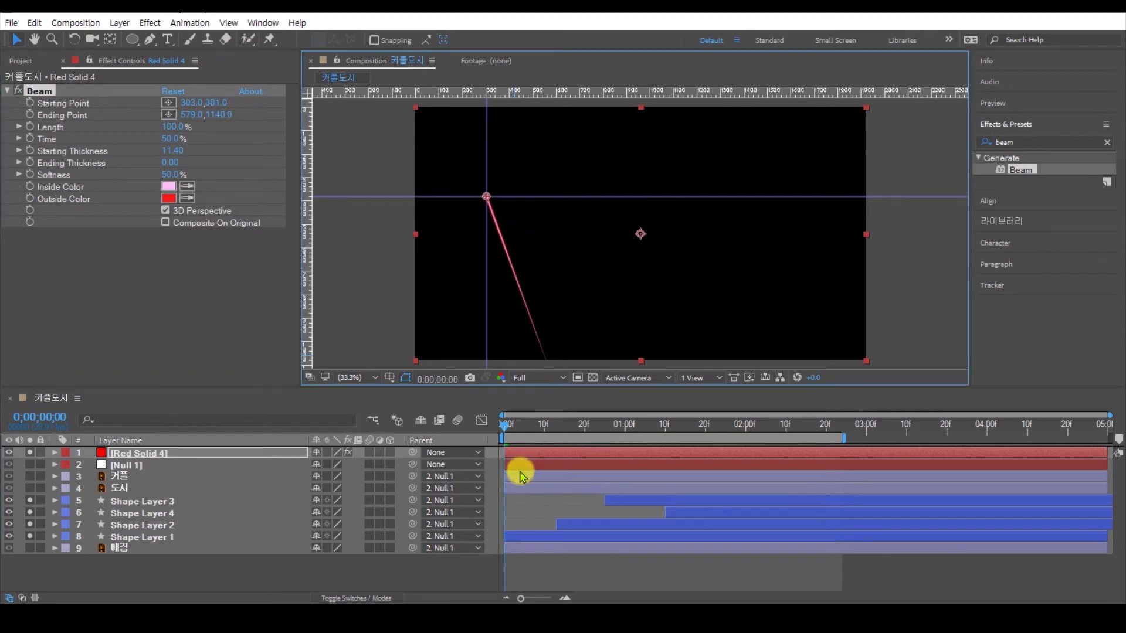
# Step: Enable keyframes for the beam's starting and ending points at frame 0, and shift the starting point keyframe to 0;00;00;22
pyautogui.click(31, 107)
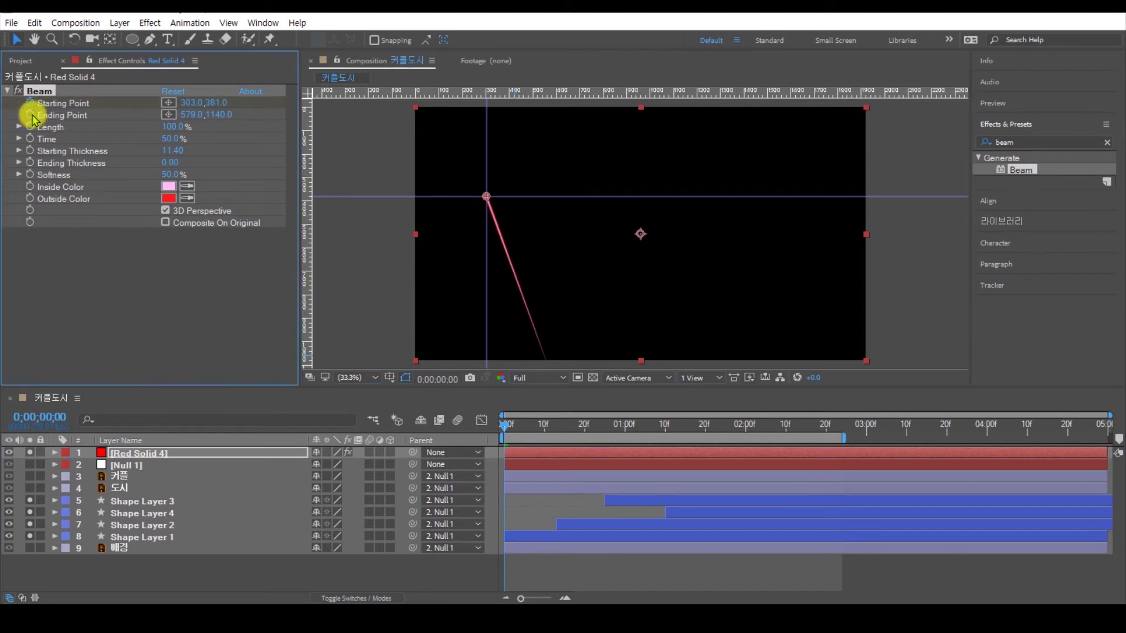
pyautogui.press('u')
pyautogui.click(527, 484)
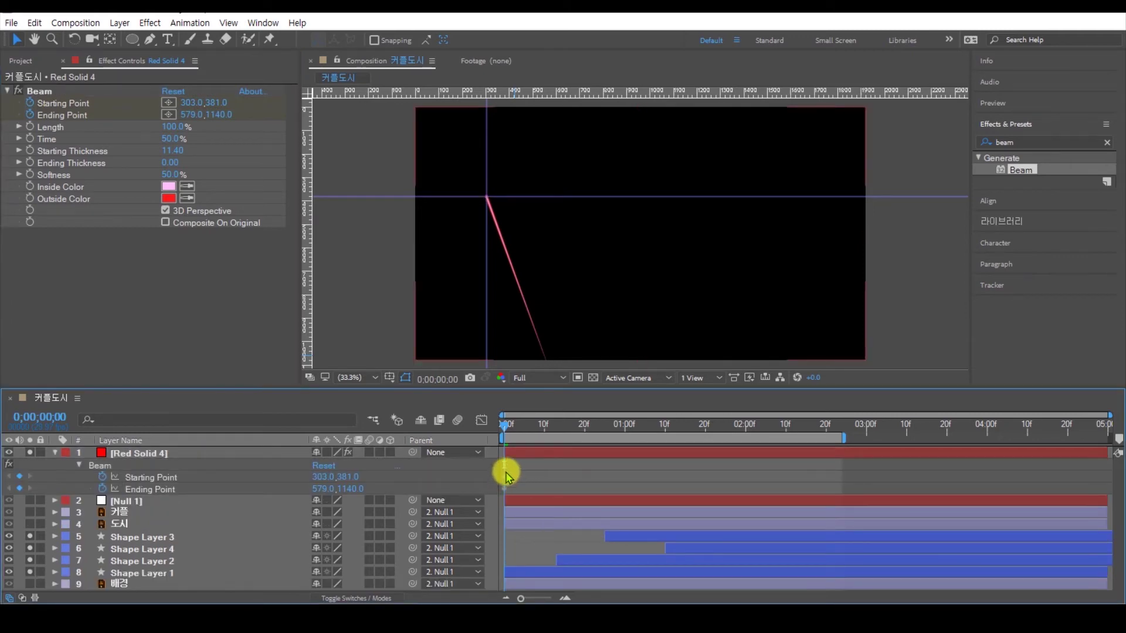
pyautogui.click(503, 477)
pyautogui.moveTo(585, 475); pyautogui.dragTo(591, 476)
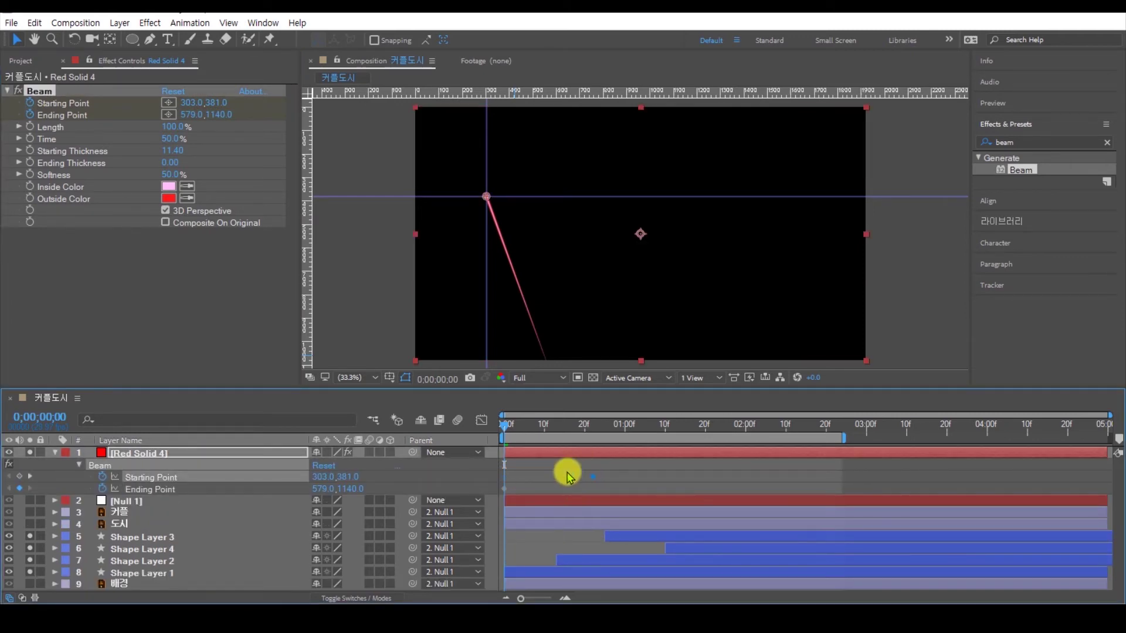
# Step: Keyframe the beam's starting point below the frame at about 570, 1113 at frame 0, and its ending point on the guide crossing at 0;00;00;22
pyautogui.moveTo(486, 197); pyautogui.dragTo(534, 347)
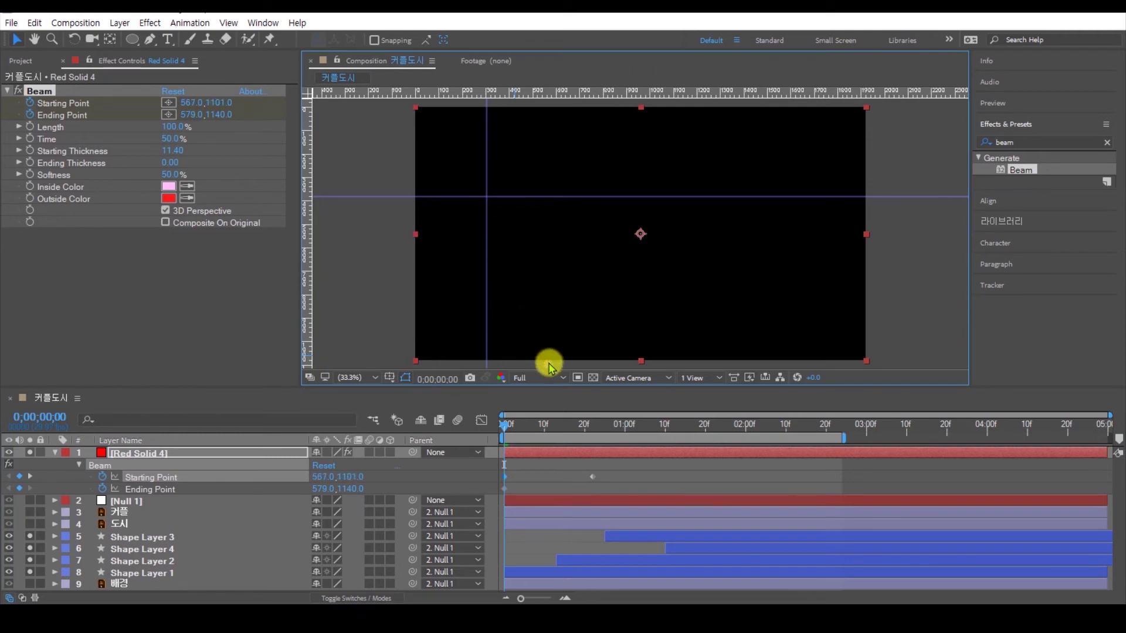
pyautogui.scroll(-3, 560, 270)
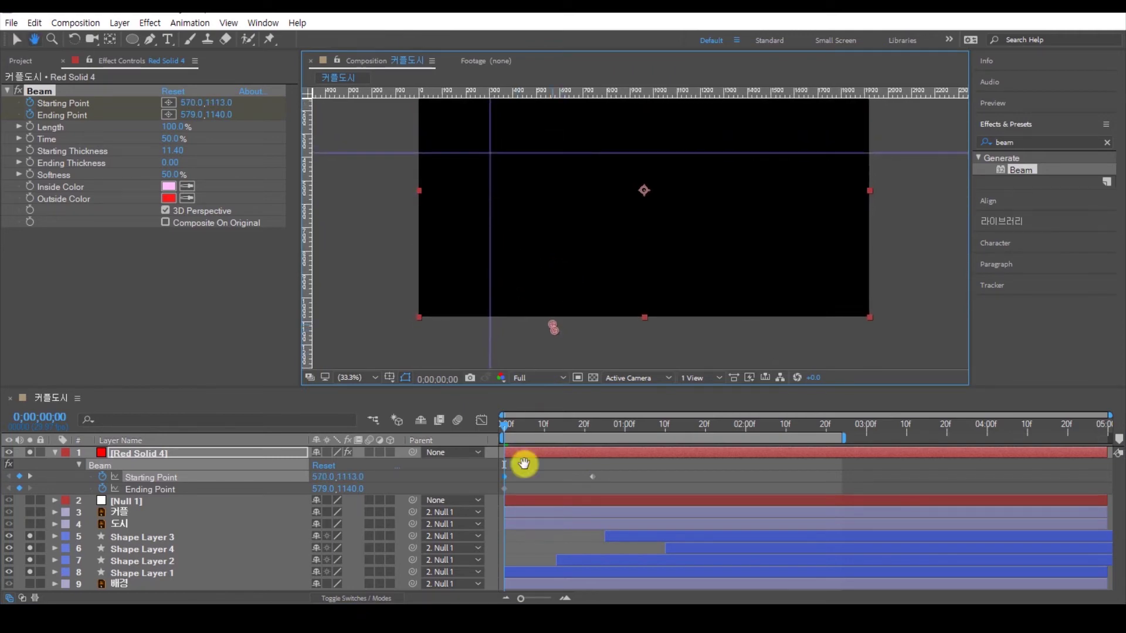
pyautogui.moveTo(503, 430); pyautogui.dragTo(599, 434)
pyautogui.click(74, 117)
pyautogui.moveTo(556, 336); pyautogui.dragTo(491, 153)
pyautogui.click(605, 469)
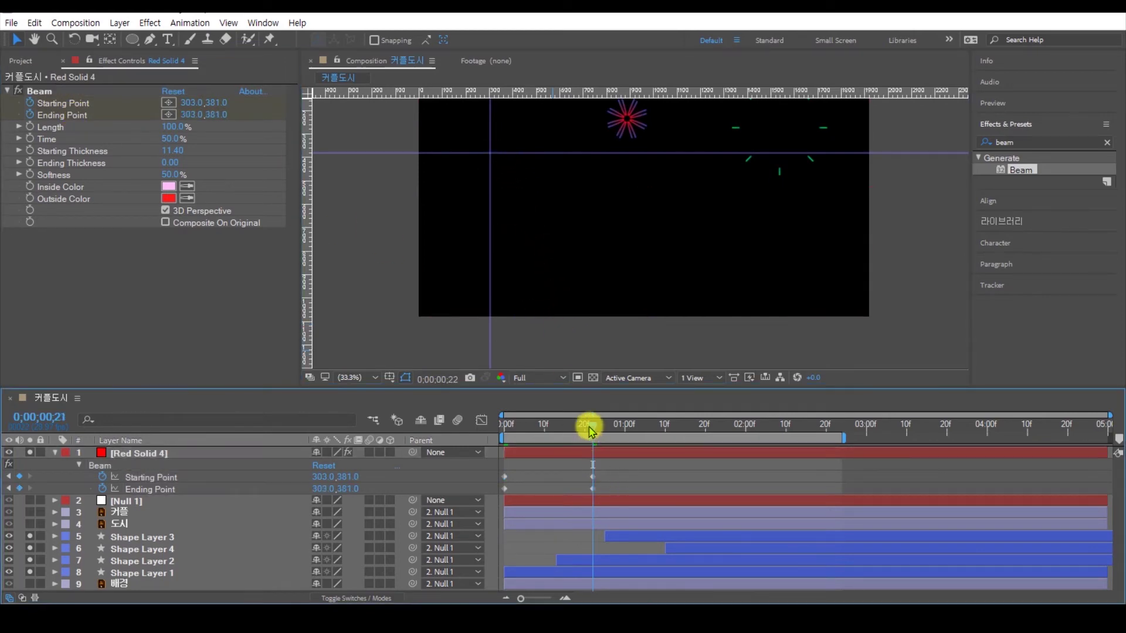
# Step: Delay the beam's first ending point keyframe to 0;00;00;13 and play back the rising trail
pyautogui.moveTo(586, 428); pyautogui.dragTo(540, 440)
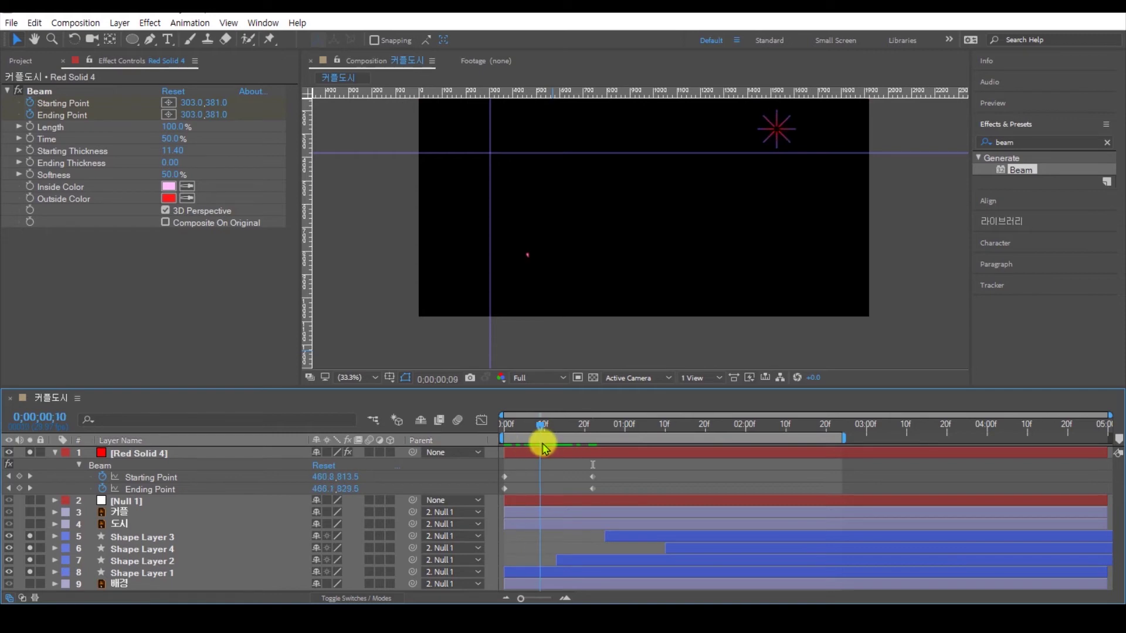
pyautogui.moveTo(503, 489); pyautogui.dragTo(557, 493)
pyautogui.moveTo(543, 428); pyautogui.dragTo(576, 447)
pyautogui.press('Home')
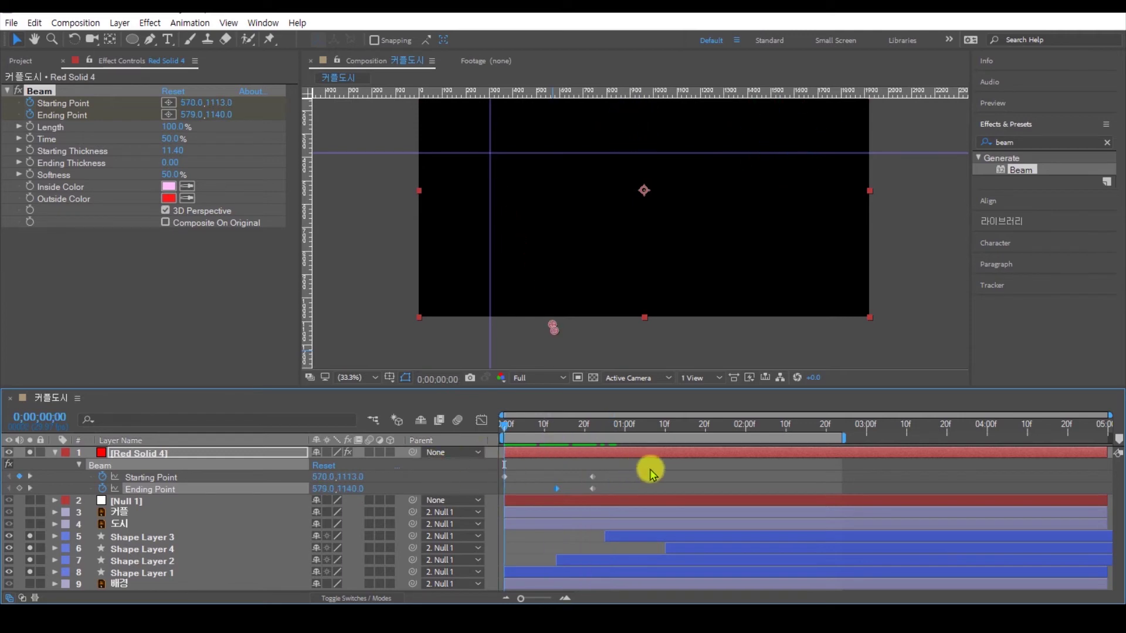
pyautogui.press('space')
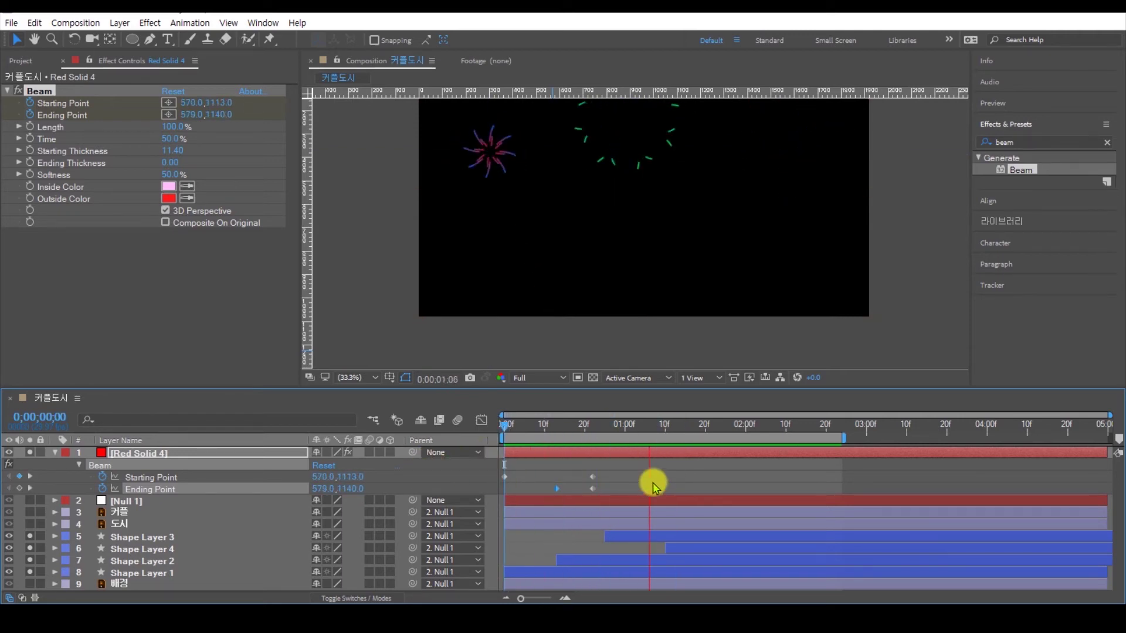
pyautogui.moveTo(650, 455); pyautogui.dragTo(591, 458)
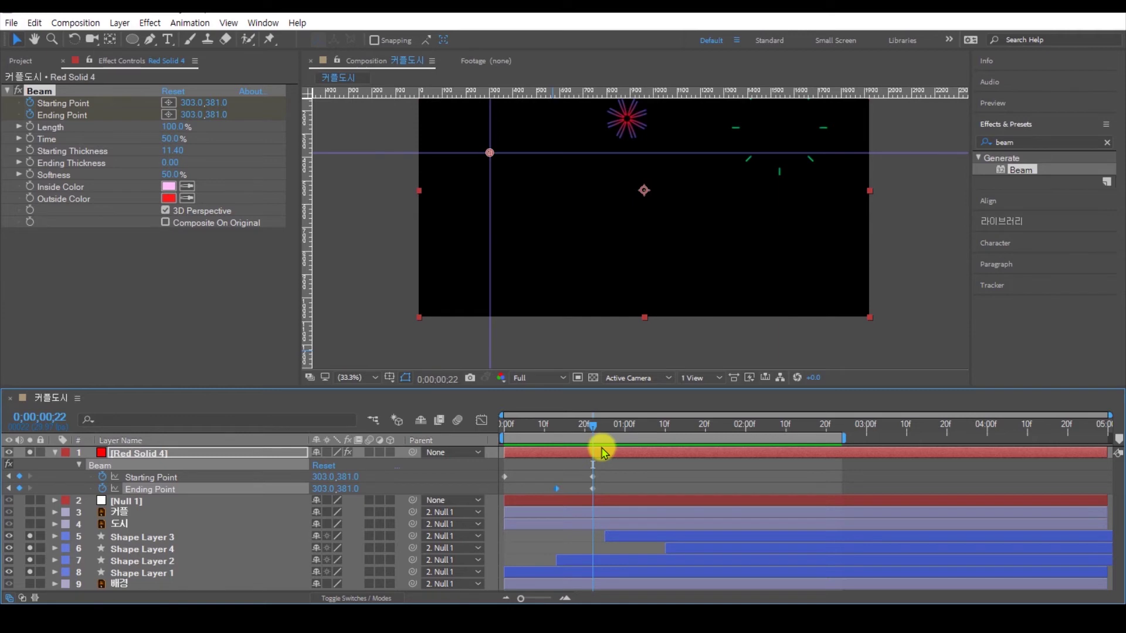
# Step: Duplicate the red solid with its animated beam and reveal the copy's keyframes
pyautogui.click(633, 429)
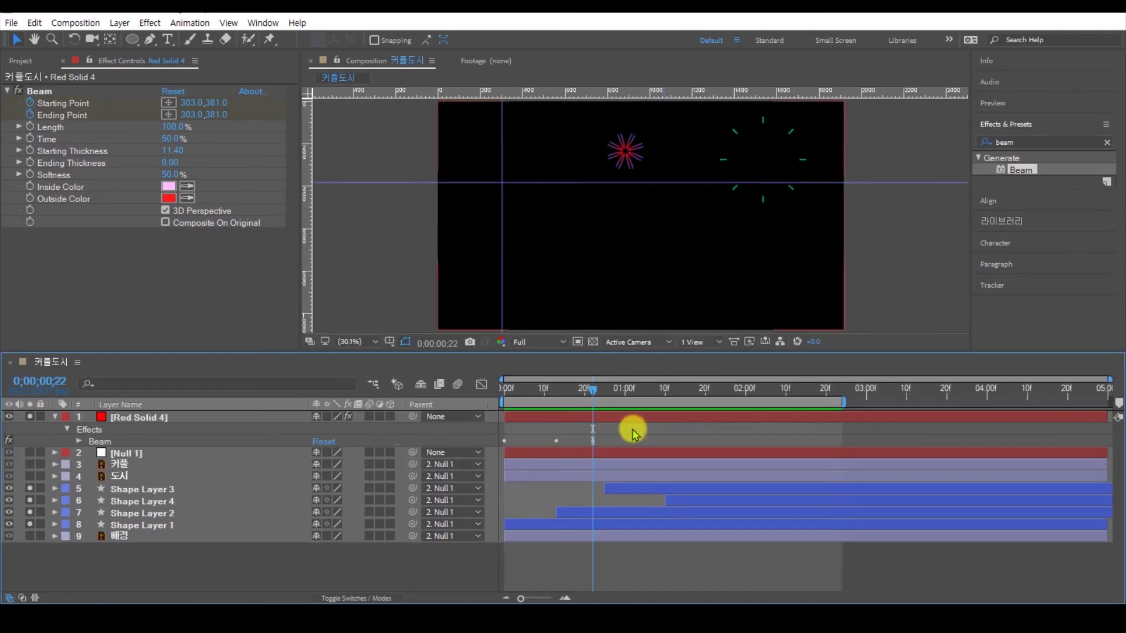
pyautogui.click(630, 415)
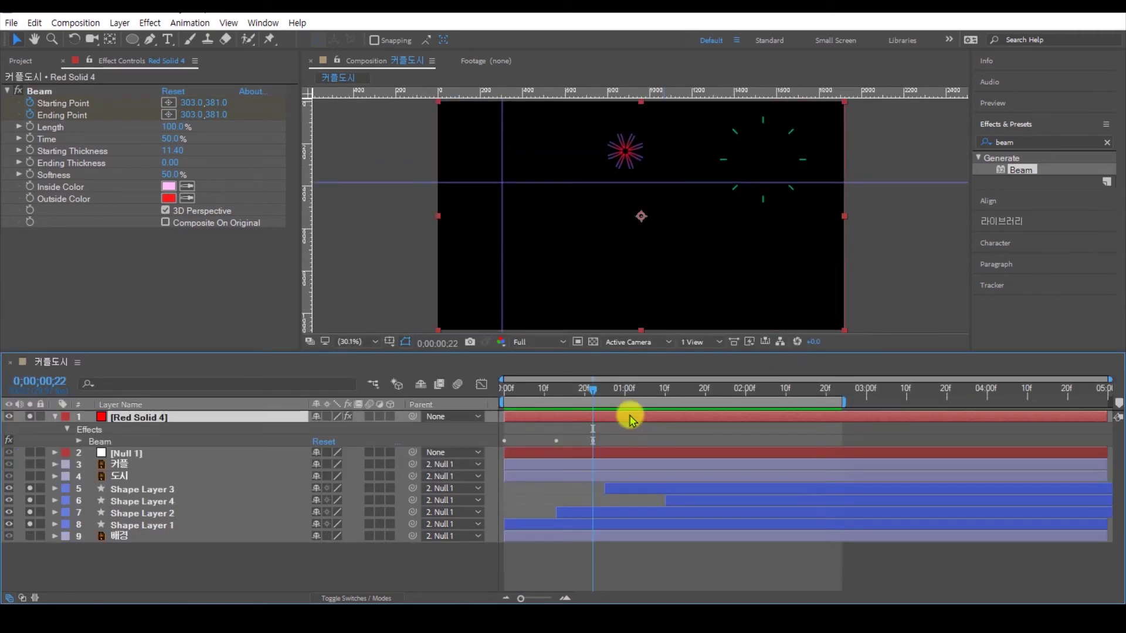
pyautogui.hotkey('ctrl', 'd')
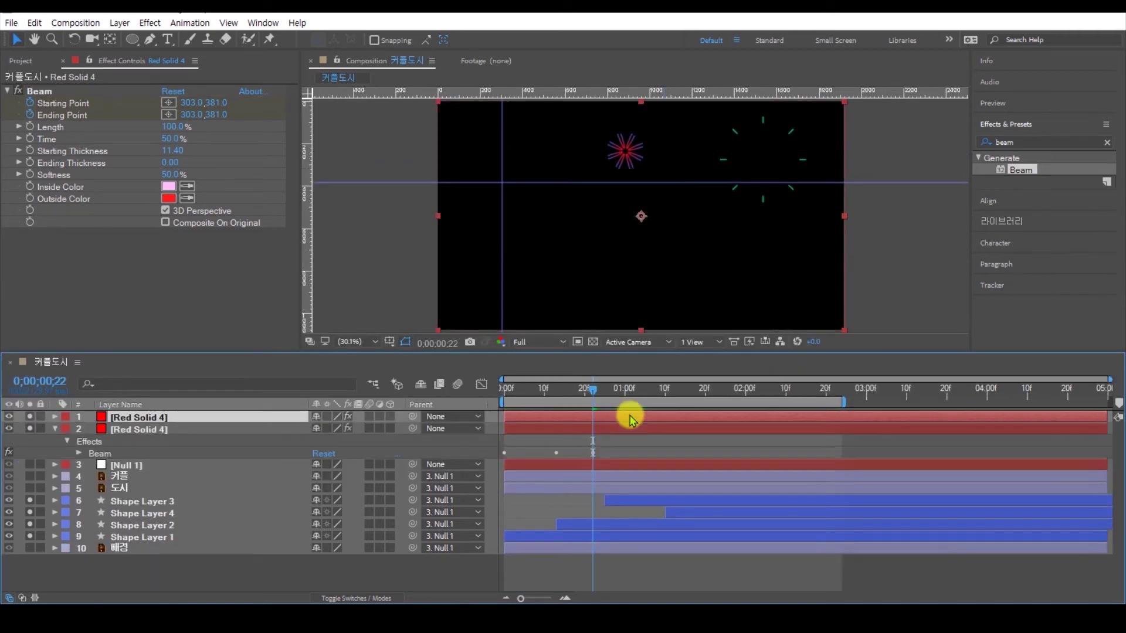
pyautogui.press('u')
pyautogui.moveTo(618, 353); pyautogui.dragTo(618, 342)
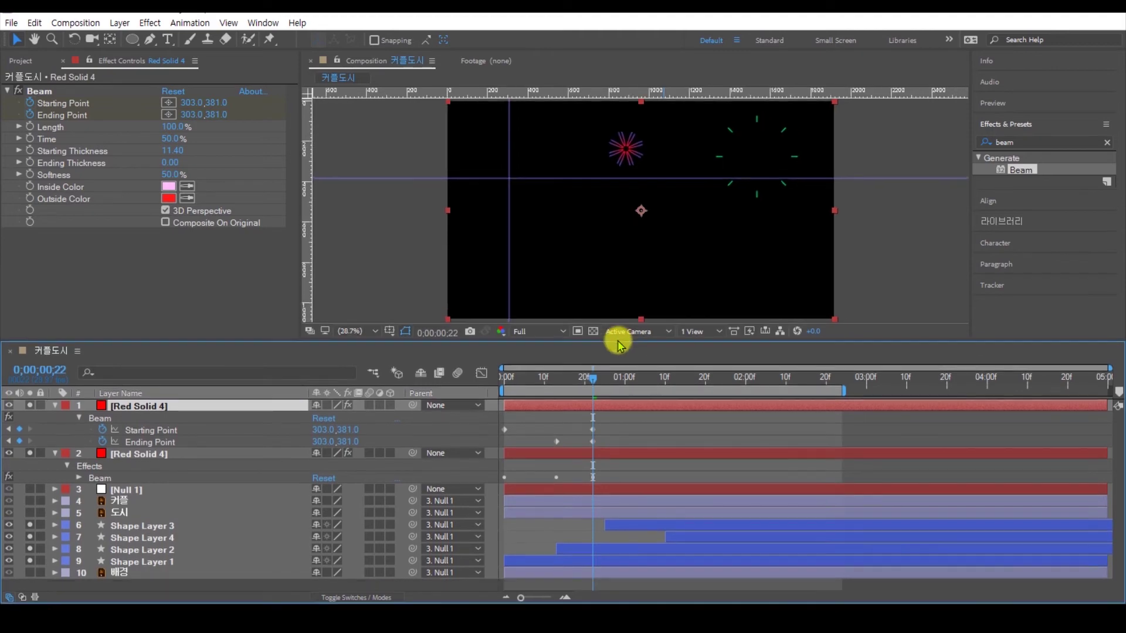
# Step: Cross the guides at Shape Layer 1's burst centre and move the copy's beam starting and ending points there at 0;00;00;22
pyautogui.click(589, 560)
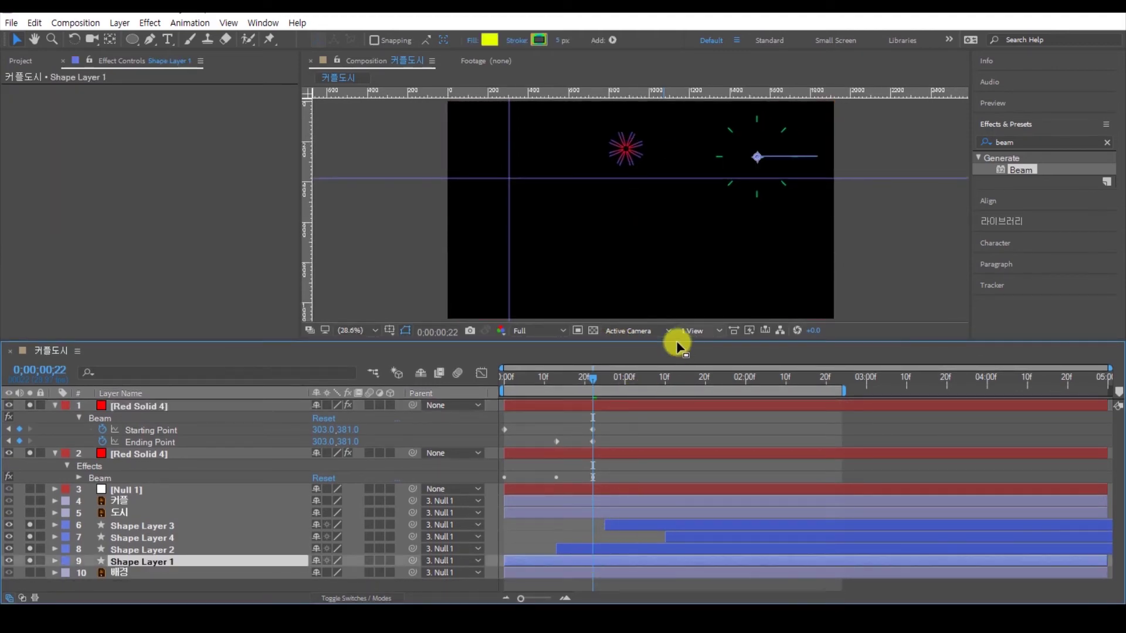
pyautogui.moveTo(509, 204); pyautogui.dragTo(777, 157)
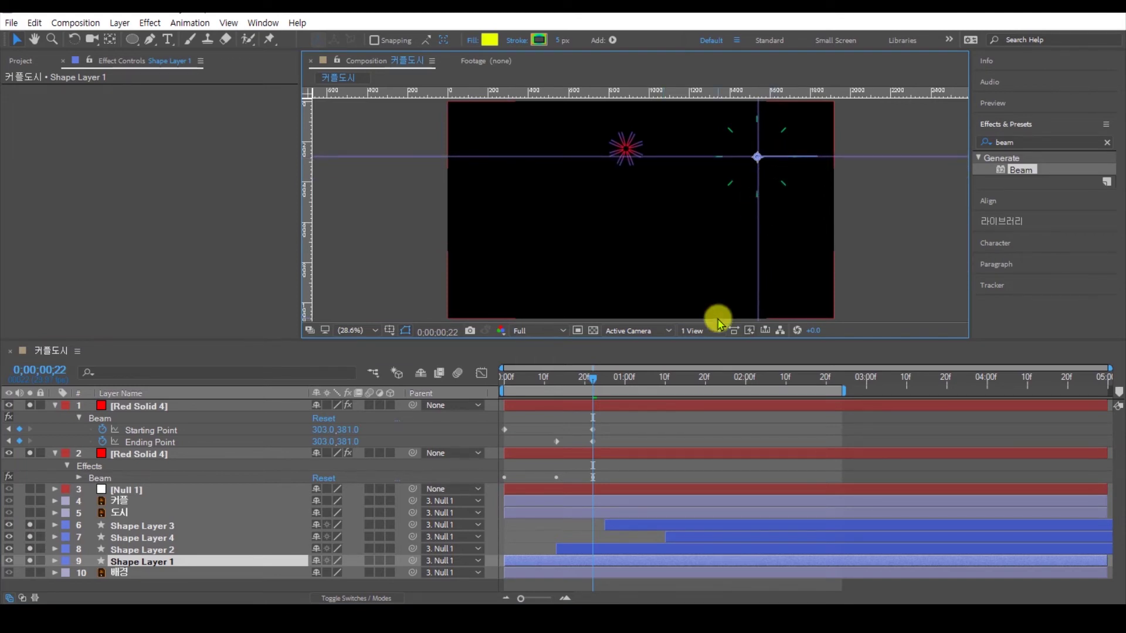
pyautogui.click(610, 405)
pyautogui.moveTo(565, 386); pyautogui.dragTo(593, 382)
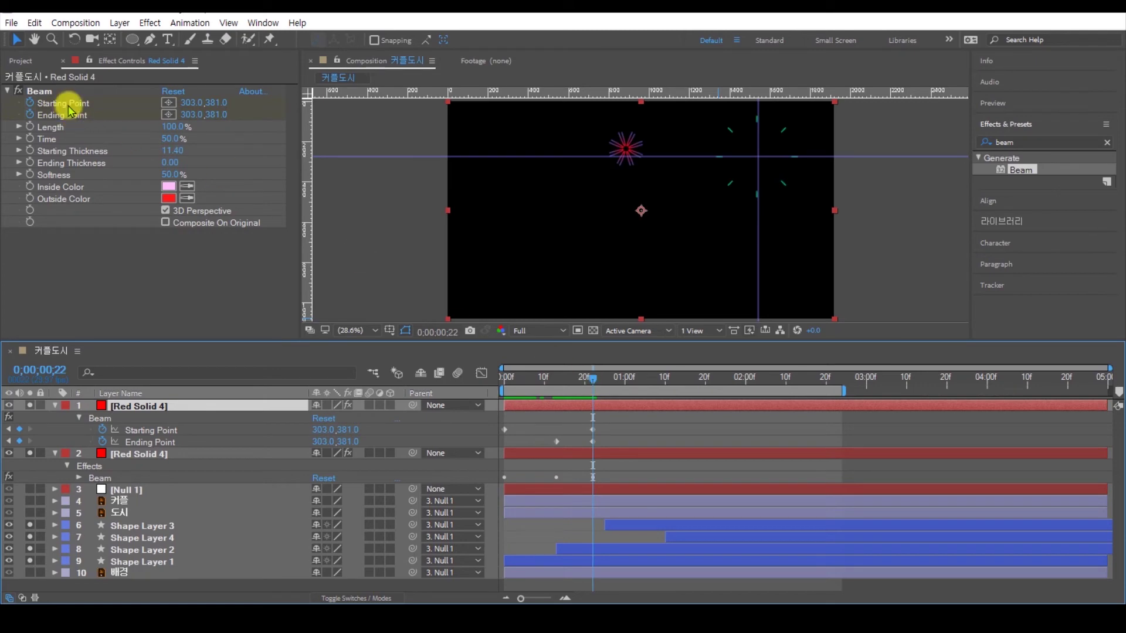
pyautogui.moveTo(195, 102); pyautogui.dragTo(707, 132)
pyautogui.moveTo(649, 179); pyautogui.dragTo(756, 157)
pyautogui.moveTo(509, 183); pyautogui.dragTo(756, 160)
# Step: Move the copy's ending point to about 1068, 1168 at 0;00;00;13 and its starting point to about 1108, 1106 at frame 0, and preview
pyautogui.moveTo(591, 378); pyautogui.dragTo(558, 393)
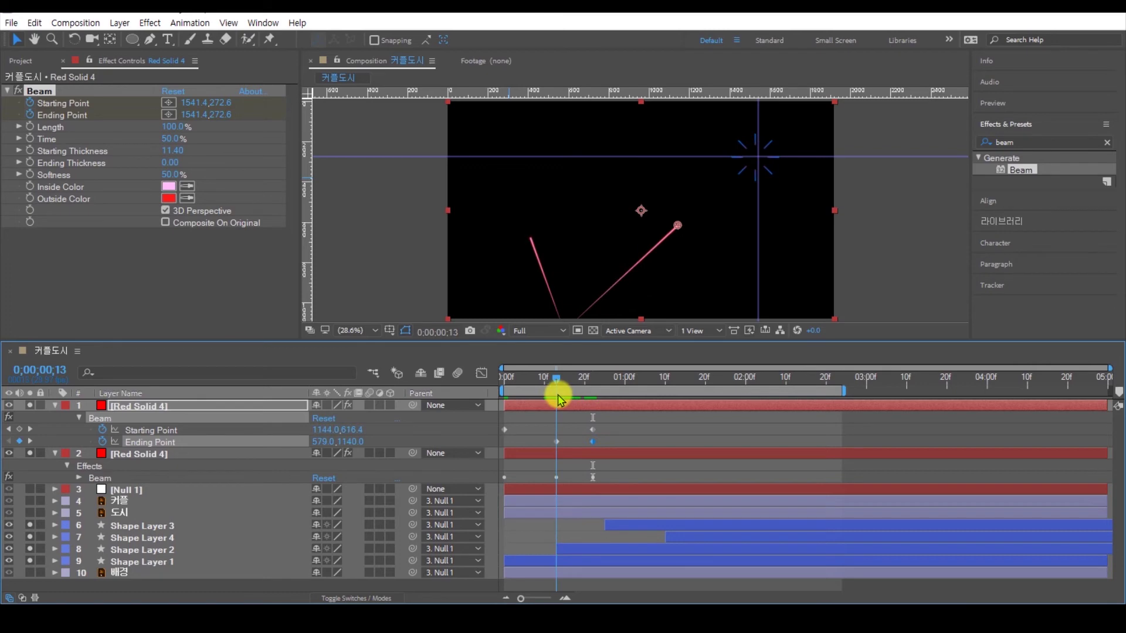
pyautogui.press('space')
pyautogui.moveTo(678, 227)
pyautogui.mouseDown()
pyautogui.moveTo(651, 199)
pyautogui.moveTo(677, 226)
pyautogui.mouseUp()
pyautogui.moveTo(844, 262); pyautogui.dragTo(809, 227)
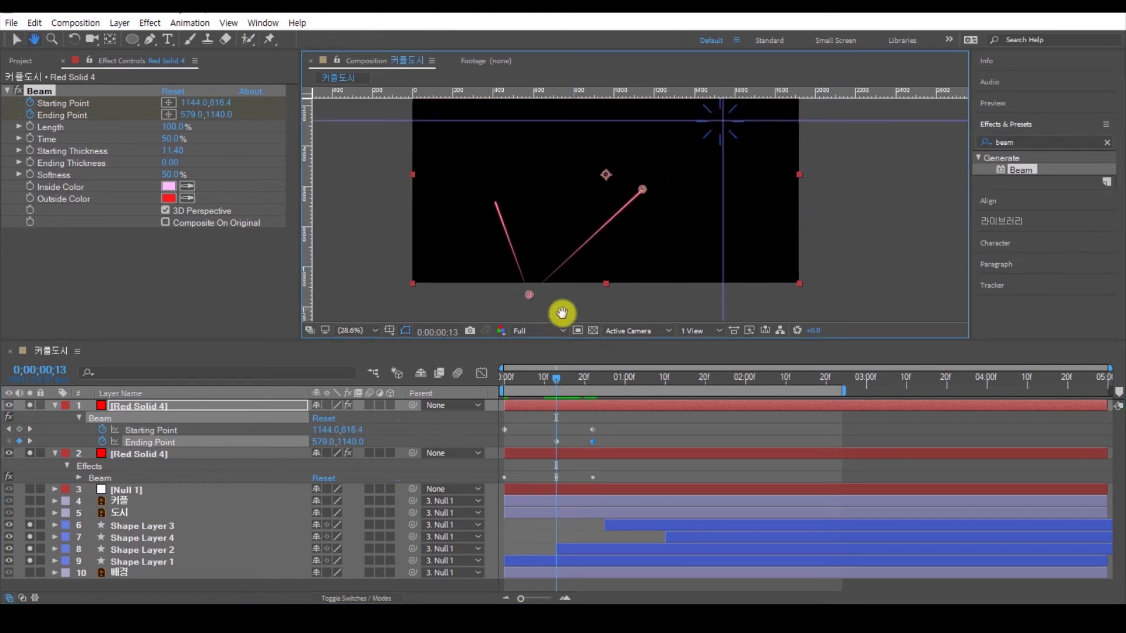
pyautogui.moveTo(527, 296); pyautogui.dragTo(633, 307)
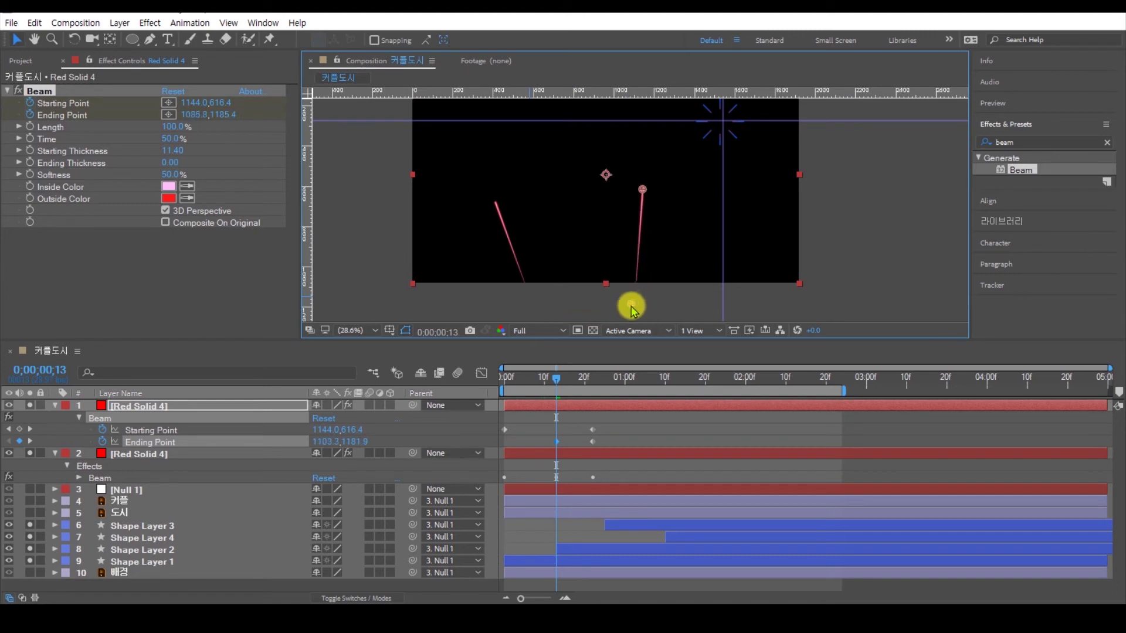
pyautogui.moveTo(556, 369); pyautogui.dragTo(499, 375)
pyautogui.moveTo(527, 291); pyautogui.dragTo(632, 293)
pyautogui.moveTo(511, 376)
pyautogui.mouseDown()
pyautogui.moveTo(593, 381)
pyautogui.moveTo(502, 382)
pyautogui.mouseUp()
pyautogui.press('space')
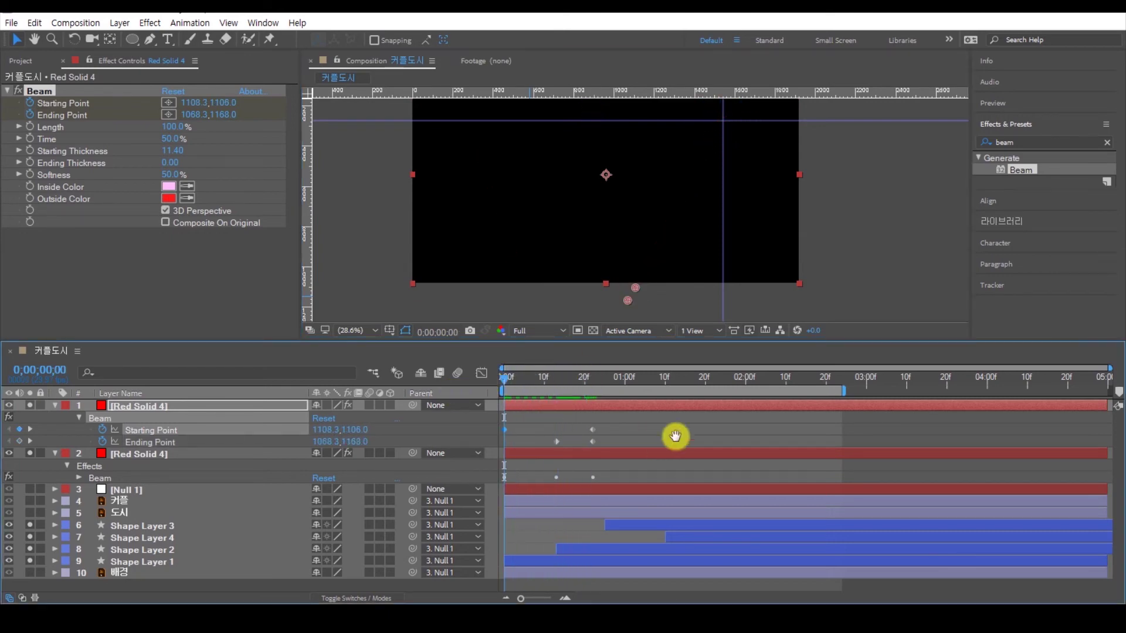
pyautogui.press('space')
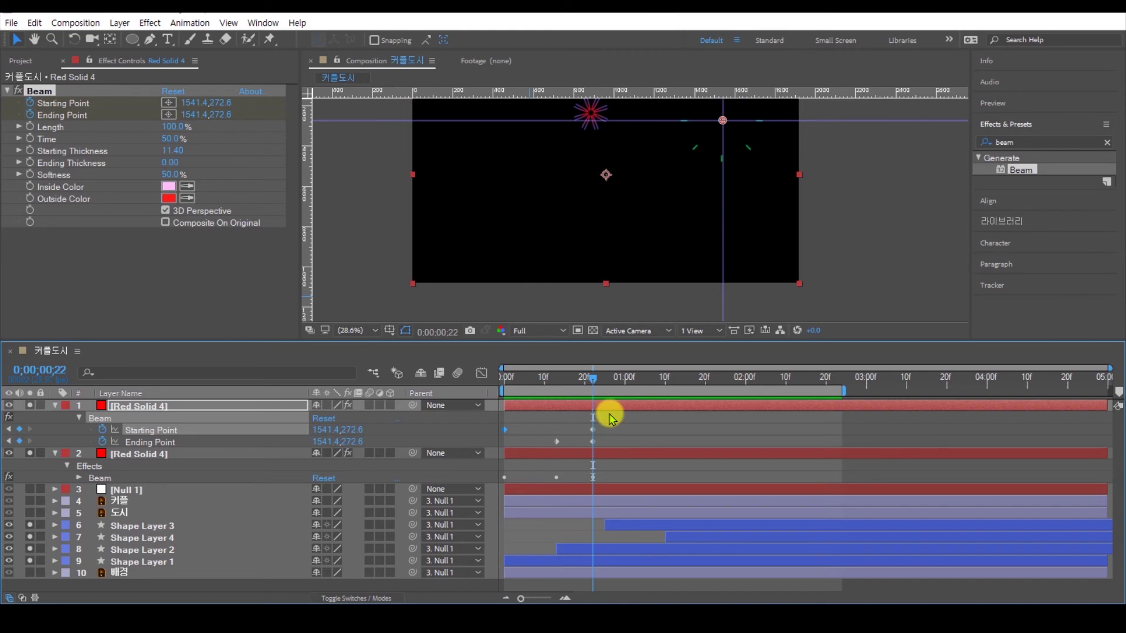
# Step: Duplicate the second trail's red solid at the top of the layer stack and show the new copy's keyframes
pyautogui.click(615, 454)
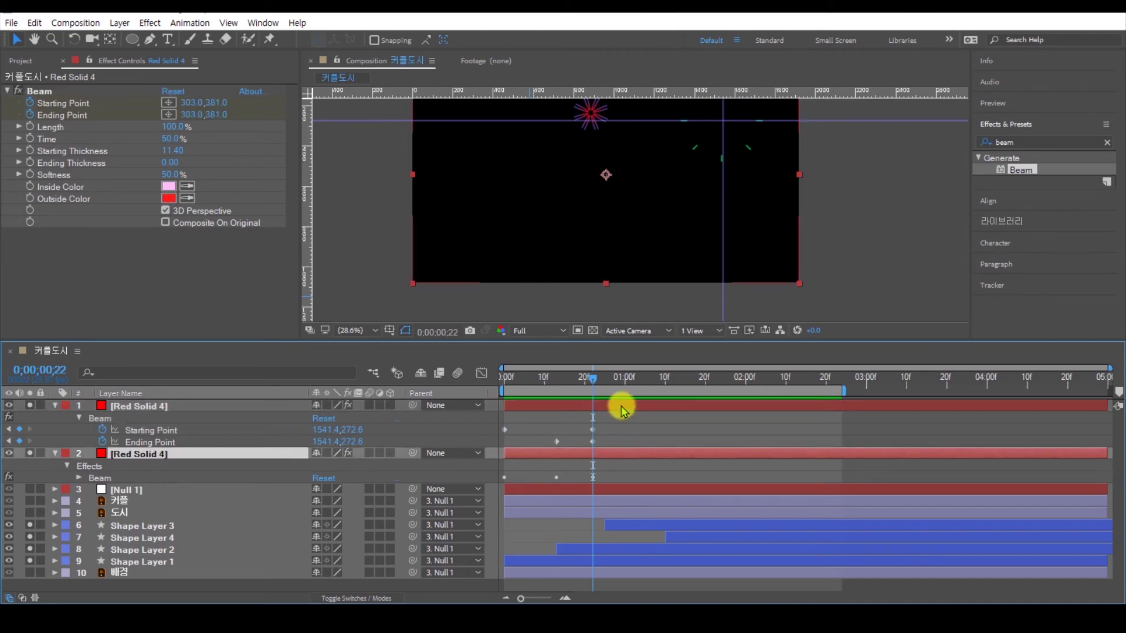
pyautogui.click(626, 428)
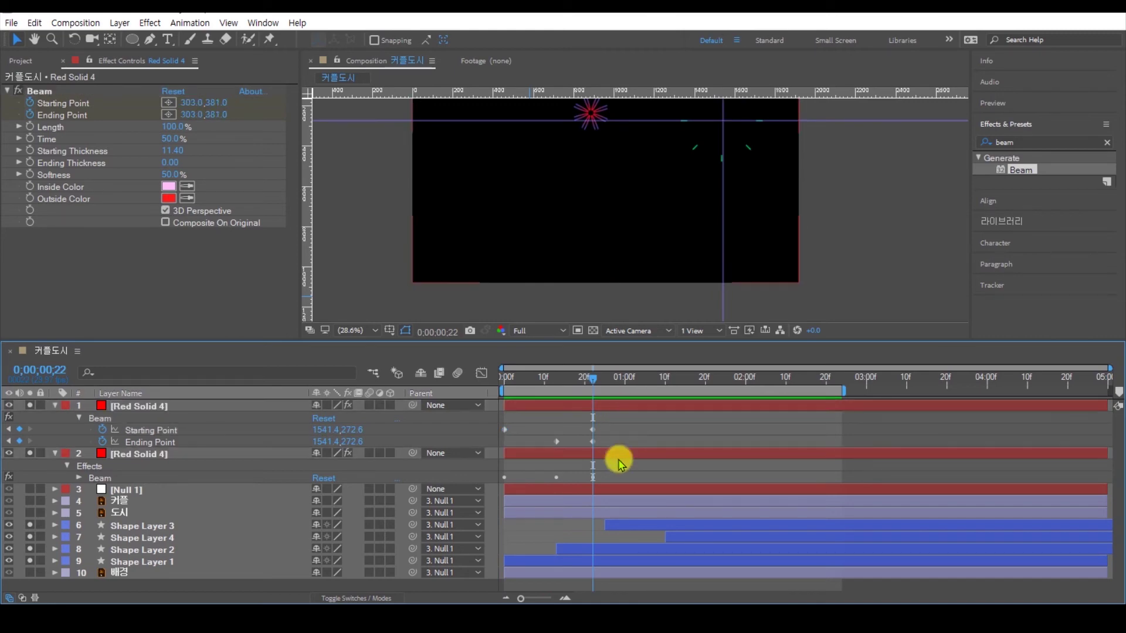
pyautogui.click(610, 407)
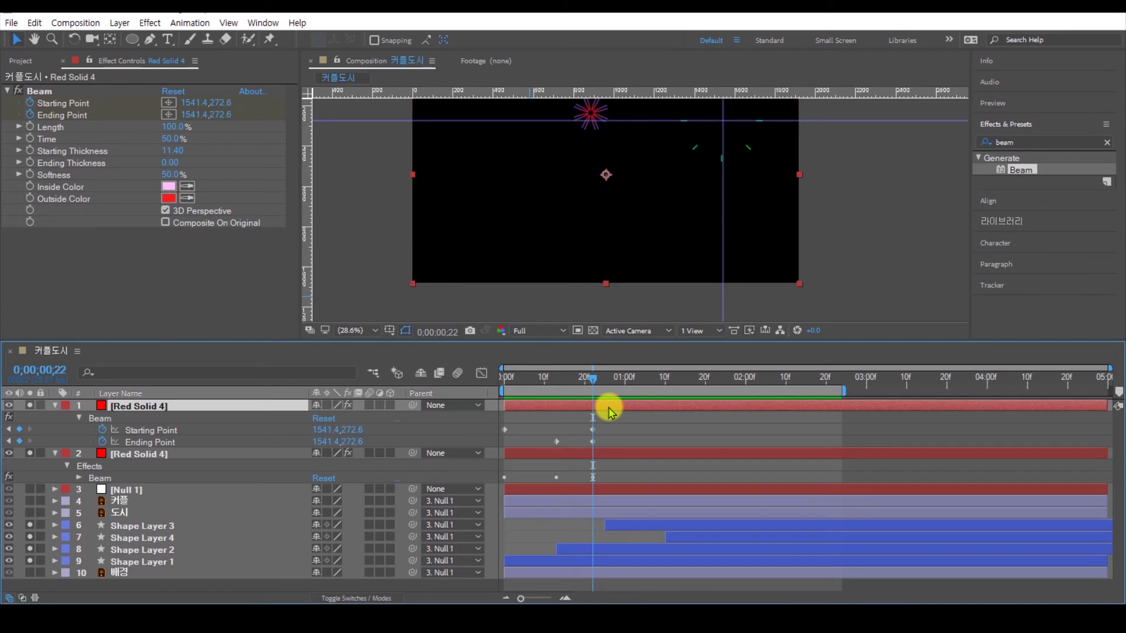
pyautogui.hotkey('ctrl', 'd')
pyautogui.press('u')
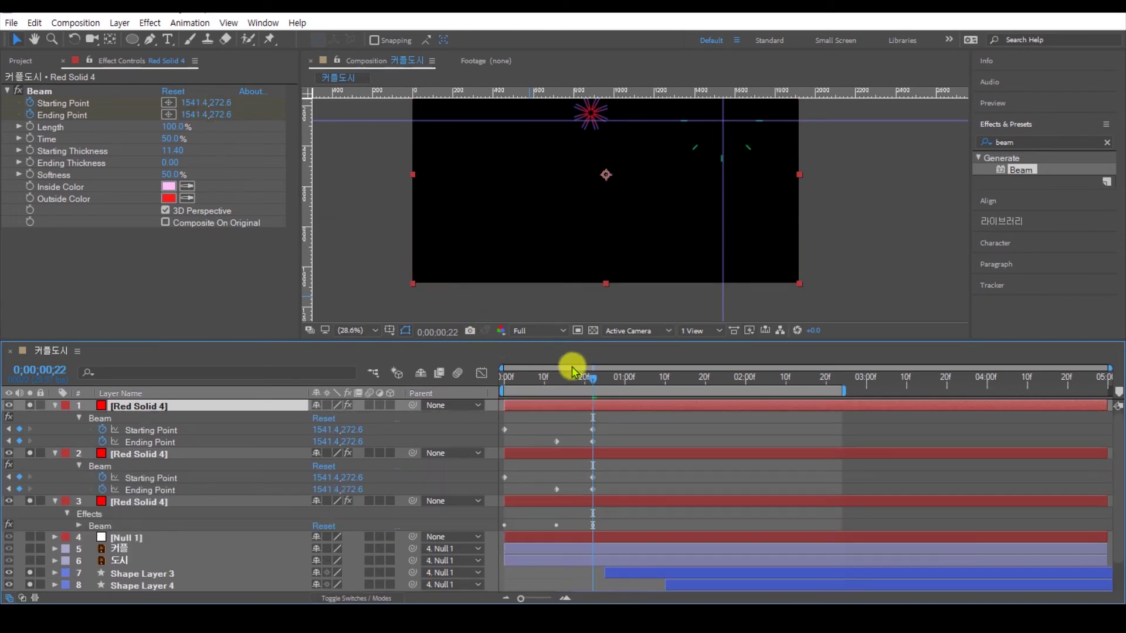
# Step: Cross the guides at Shape Layer 2's burst centre and move the new copy's beam starting and ending points there at 0;00;00;22
pyautogui.click(229, 104)
pyautogui.moveTo(229, 105); pyautogui.dragTo(35, 128)
pyautogui.moveTo(650, 176); pyautogui.dragTo(654, 237)
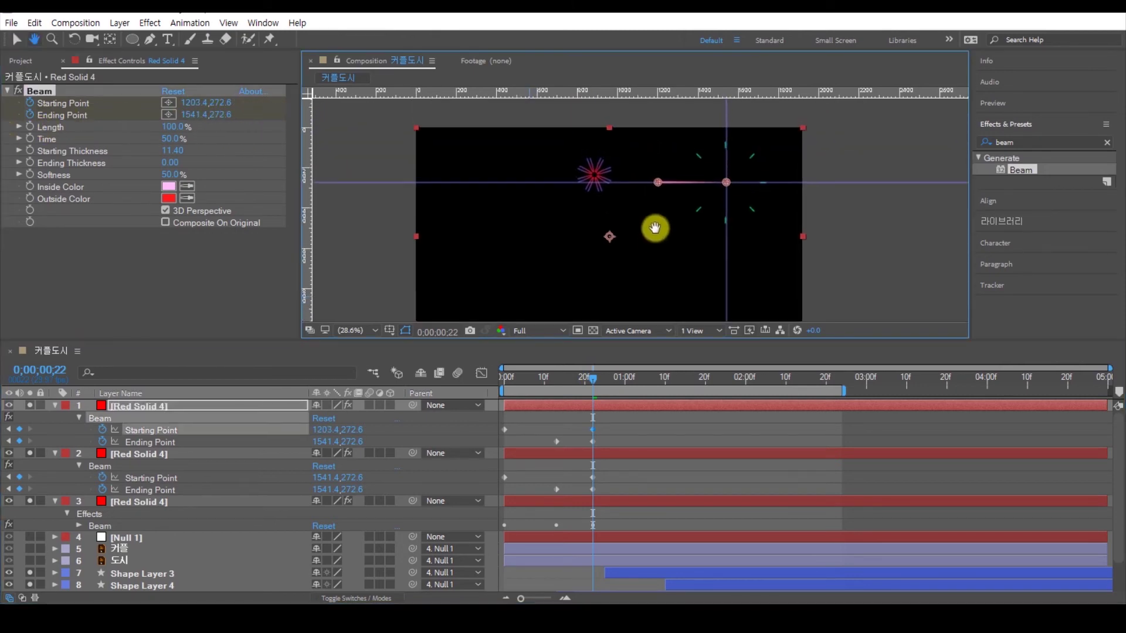
pyautogui.moveTo(612, 183); pyautogui.dragTo(611, 175)
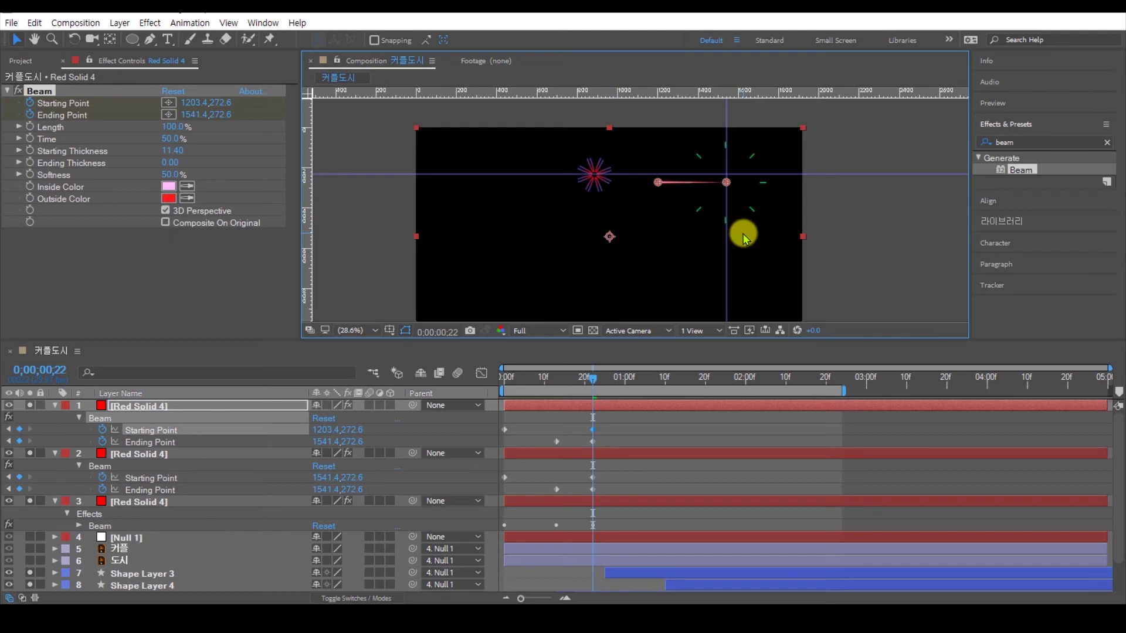
pyautogui.moveTo(726, 229); pyautogui.dragTo(593, 230)
pyautogui.moveTo(658, 182); pyautogui.dragTo(593, 175)
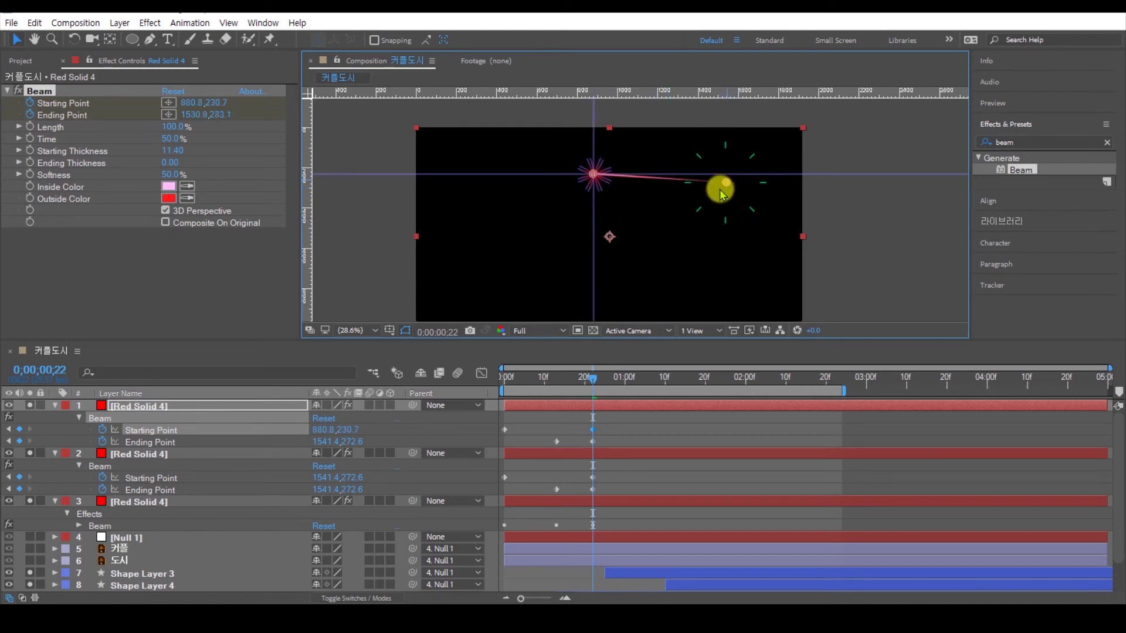
pyautogui.moveTo(721, 194); pyautogui.dragTo(595, 176)
# Step: Move the third trail's starting point to about 1056, 1110 at frame 0 and check its rise
pyautogui.moveTo(594, 381); pyautogui.dragTo(557, 386)
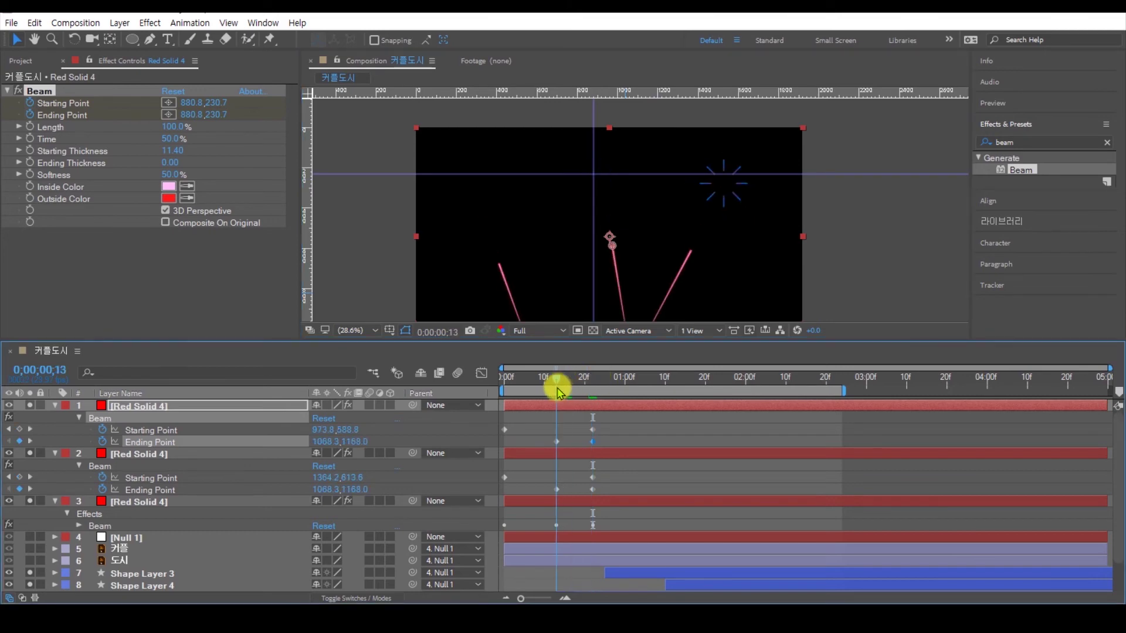
pyautogui.moveTo(671, 260); pyautogui.dragTo(645, 184)
pyautogui.moveTo(554, 377); pyautogui.dragTo(502, 384)
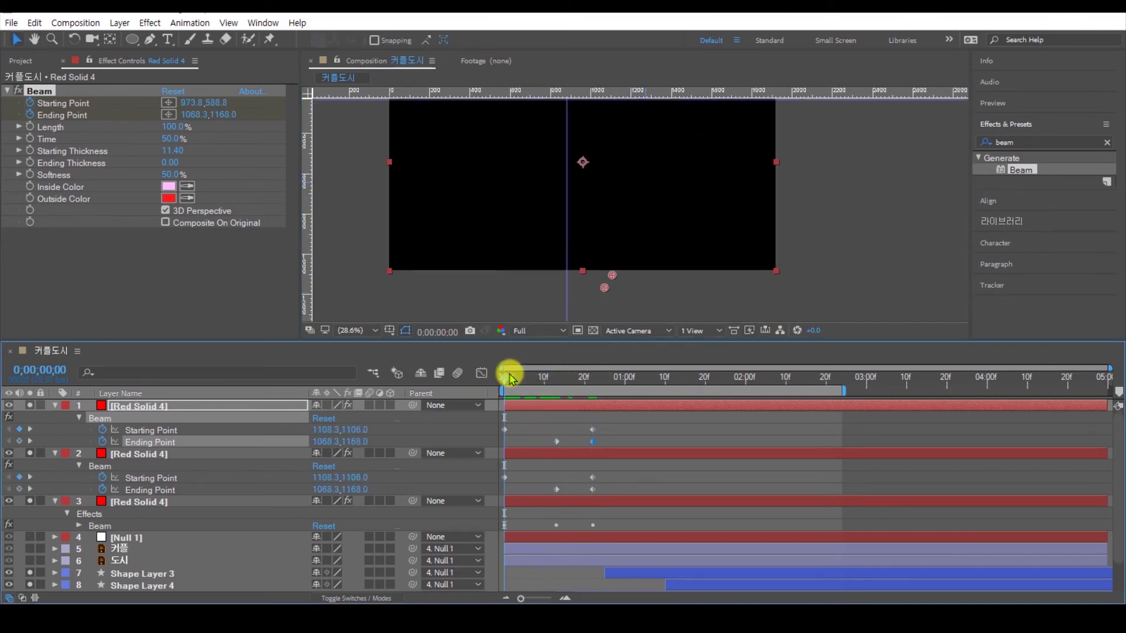
pyautogui.click(604, 282)
pyautogui.click(507, 388)
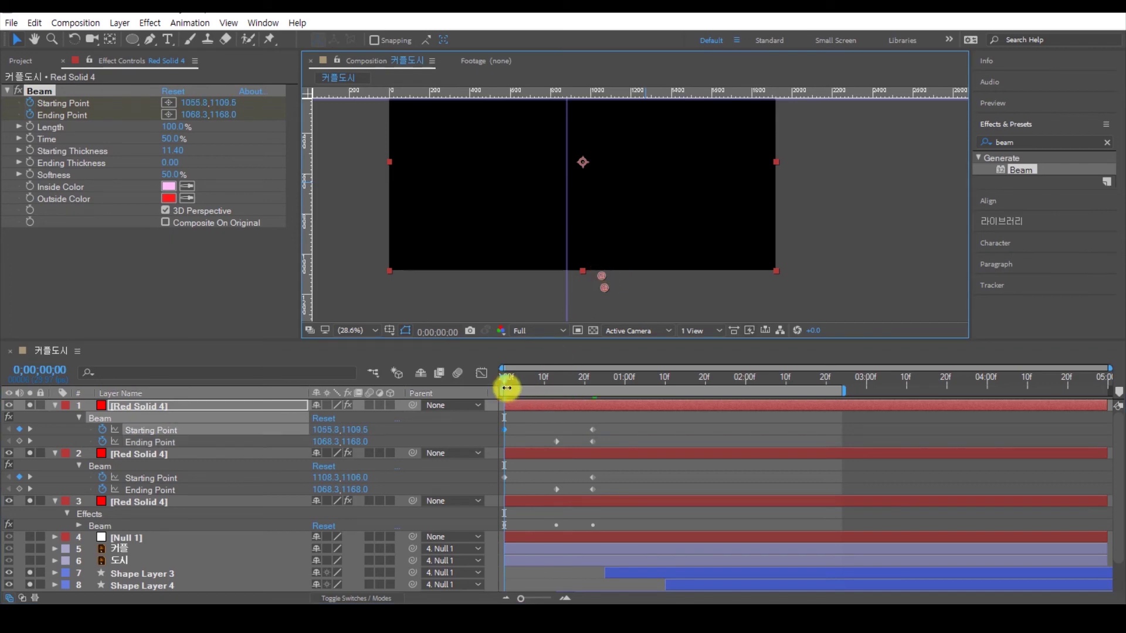
pyautogui.moveTo(507, 387); pyautogui.dragTo(569, 381)
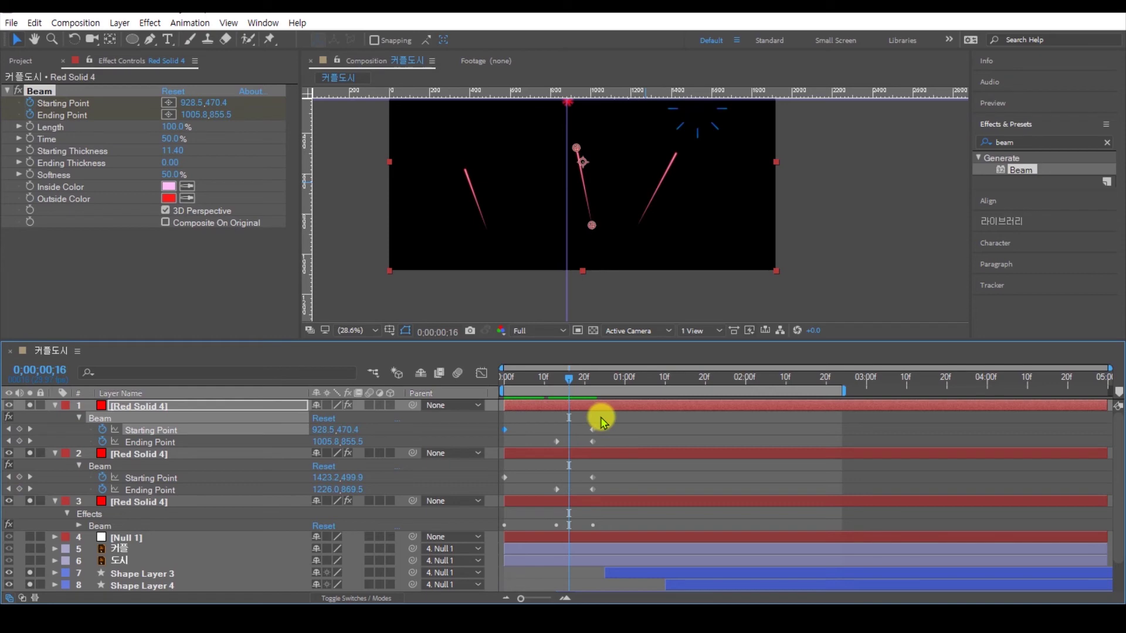
# Step: Duplicate the third trail's red solid layer to make a fourth trail
pyautogui.hotkey('ctrl', 'd')
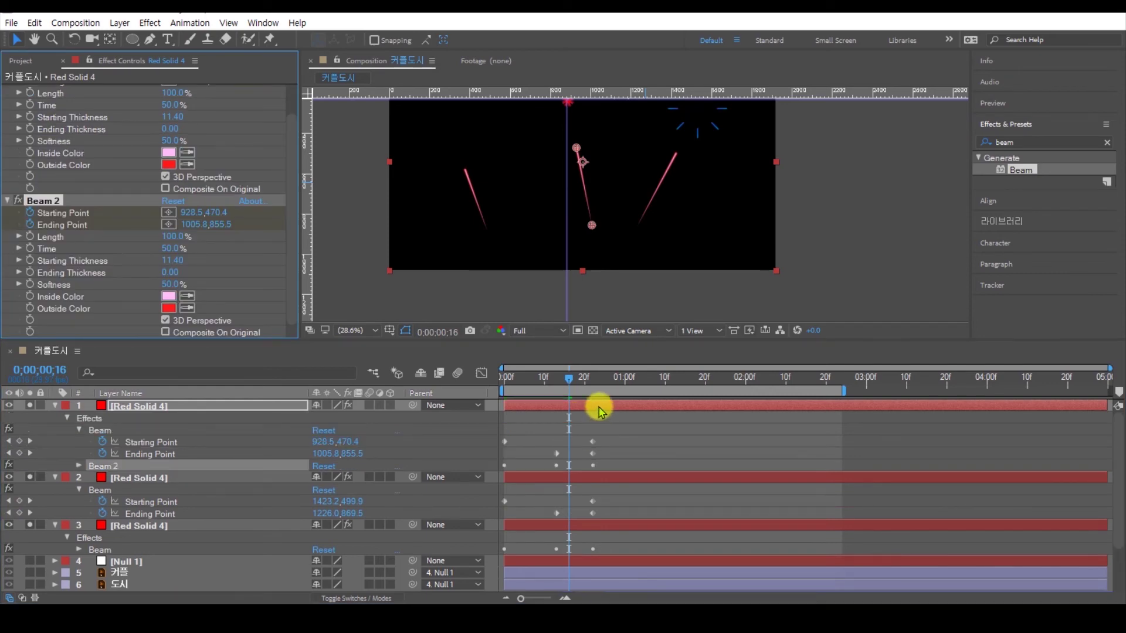
pyautogui.hotkey('ctrl', 'z')
pyautogui.click(146, 408)
pyautogui.hotkey('ctrl', 'd')
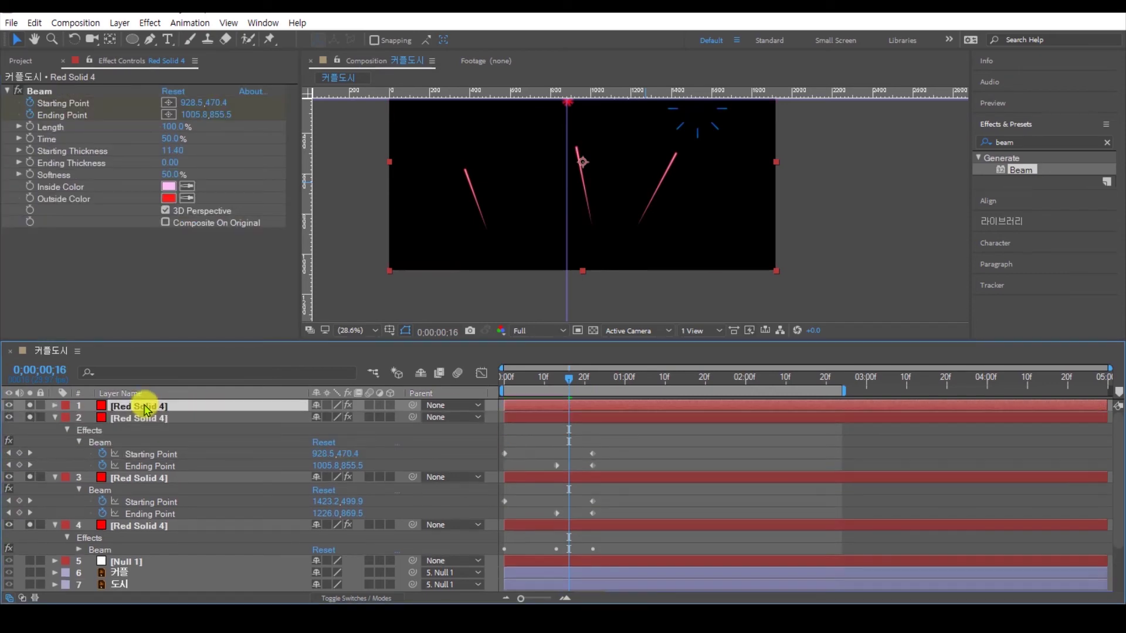
# Step: Show the fourth trail's keyframes and move its beam starting point to about 1494, 552 at 0;00;00;22
pyautogui.press('u')
pyautogui.moveTo(568, 382); pyautogui.dragTo(593, 380)
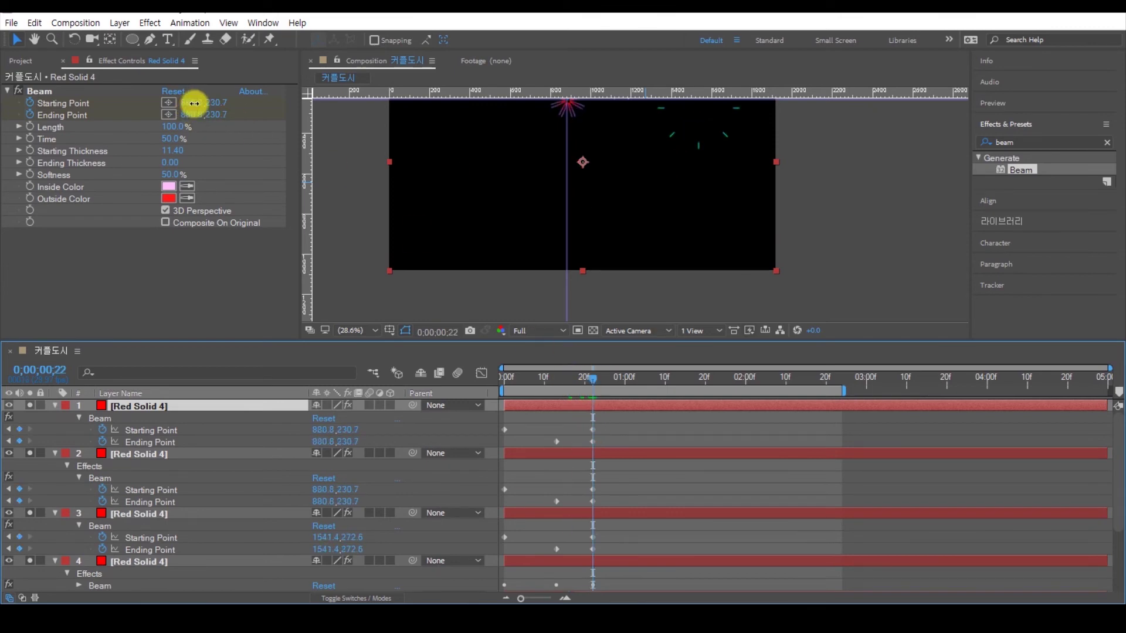
pyautogui.moveTo(192, 104); pyautogui.dragTo(263, 110)
pyautogui.moveTo(573, 173); pyautogui.dragTo(568, 224)
pyautogui.moveTo(581, 151); pyautogui.dragTo(683, 215)
pyautogui.scroll(-3, 627, 433)
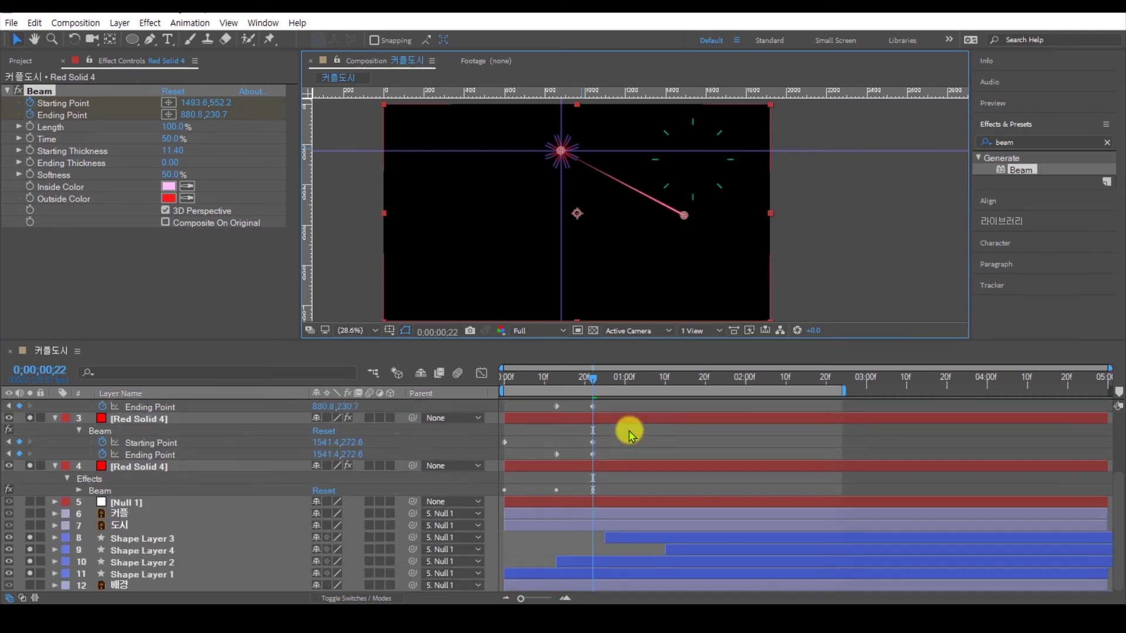
# Step: Cross the guides at Shape Layer 4's burst centre and shift the fourth trail so its last keyframes fall at 0;00;01;23
pyautogui.moveTo(594, 384); pyautogui.dragTo(702, 381)
pyautogui.moveTo(585, 152); pyautogui.dragTo(707, 238)
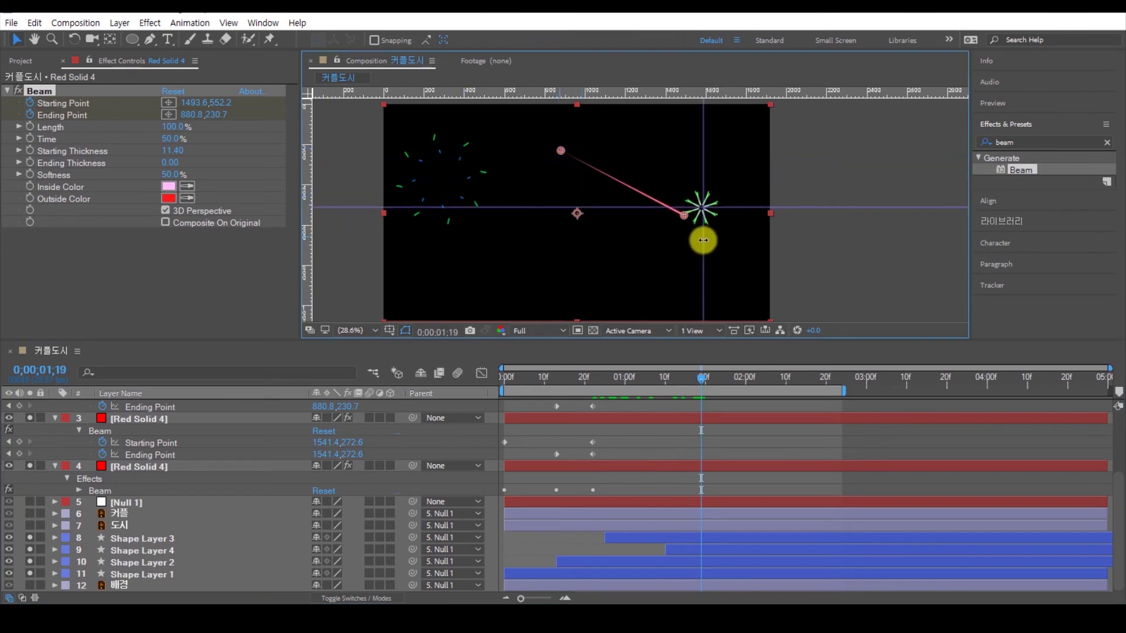
pyautogui.scroll(4, 716, 468)
pyautogui.moveTo(678, 389); pyautogui.dragTo(716, 402)
pyautogui.moveTo(613, 417); pyautogui.dragTo(741, 418)
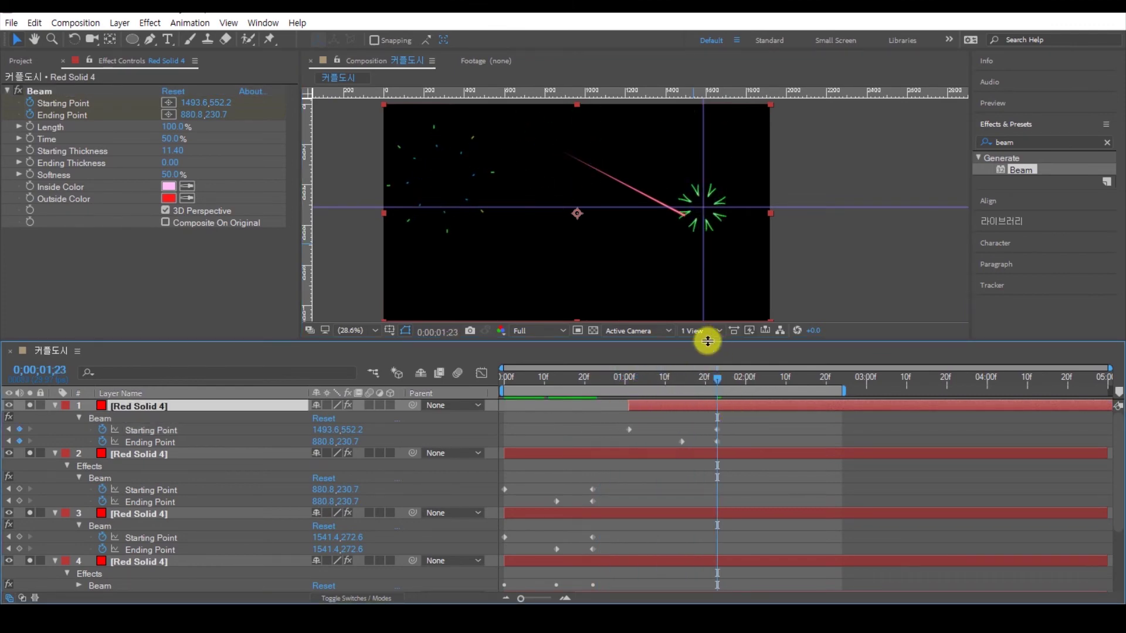
# Step: Move the fourth trail's beam starting and ending points to the guide crossing at about 1587, 510 at 0;00;01;23
pyautogui.click(41, 91)
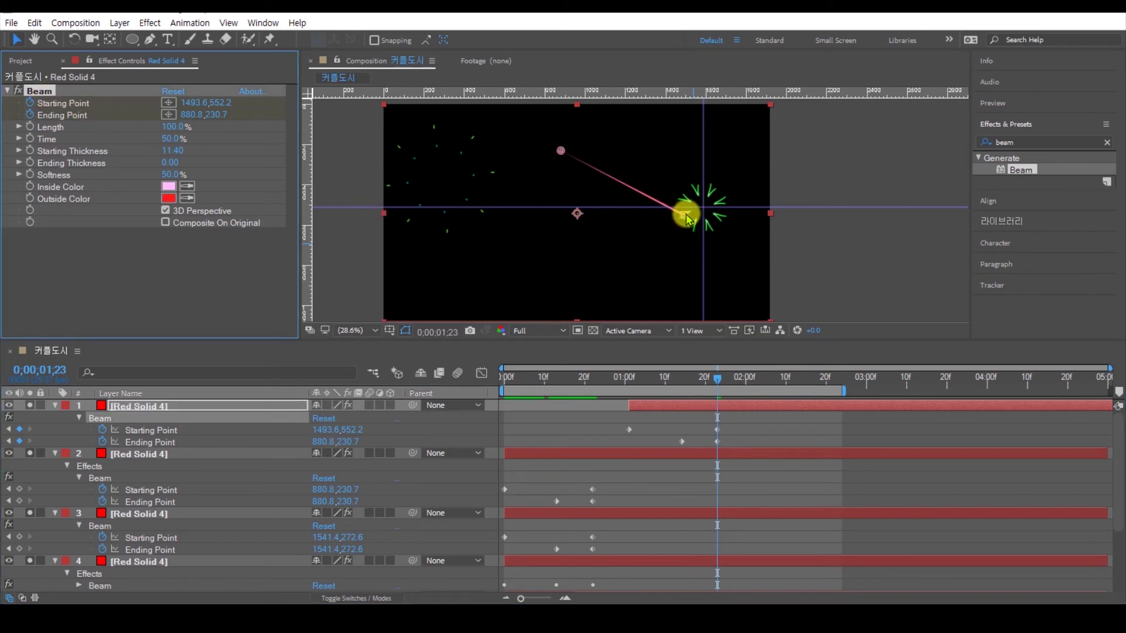
pyautogui.moveTo(684, 205); pyautogui.dragTo(703, 206)
pyautogui.moveTo(562, 154); pyautogui.dragTo(703, 206)
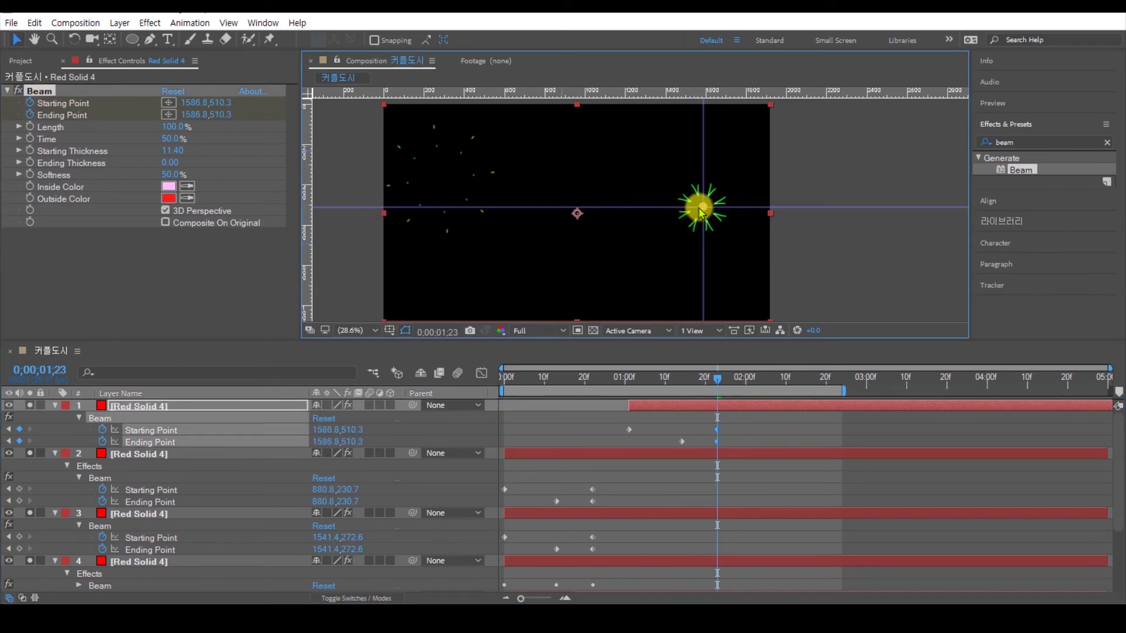
# Step: Set the fourth trail's launch below the frame: ending point about 663, 1144 at its first keyframe, starting point about 769, 1110 at 0;00;01;01
pyautogui.moveTo(721, 389); pyautogui.dragTo(675, 387)
pyautogui.press('space')
pyautogui.moveTo(685, 276); pyautogui.dragTo(657, 223)
pyautogui.moveTo(573, 288); pyautogui.dragTo(490, 281)
pyautogui.moveTo(683, 381); pyautogui.dragTo(628, 380)
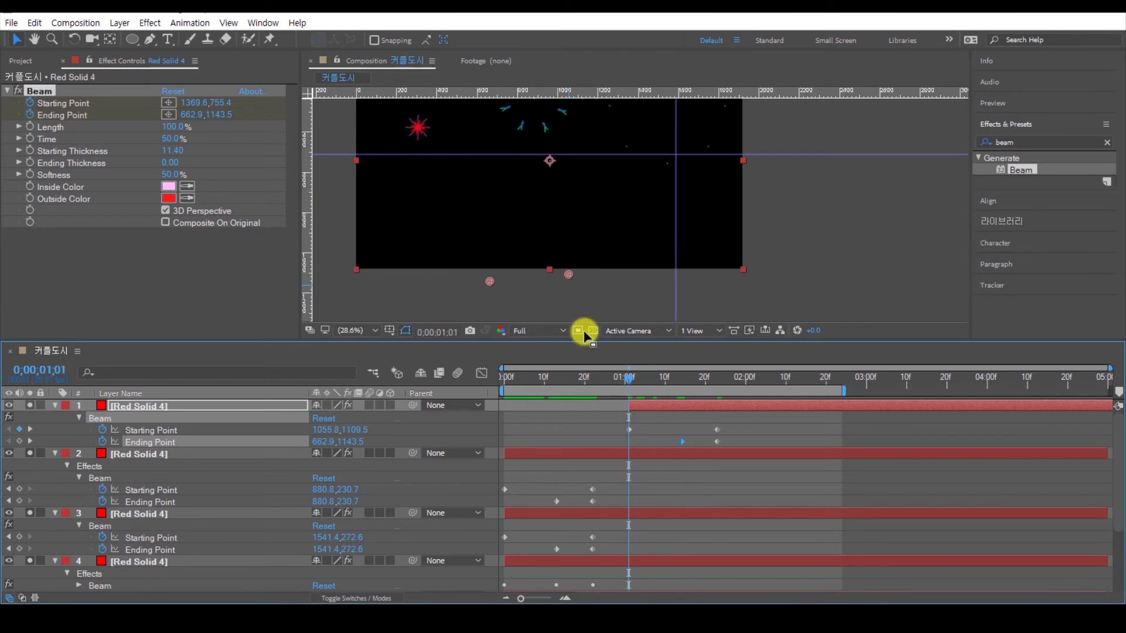
pyautogui.moveTo(568, 276); pyautogui.dragTo(516, 278)
# Step: Return to the first frame and hide the guides and rulers
pyautogui.moveTo(628, 382); pyautogui.dragTo(478, 377)
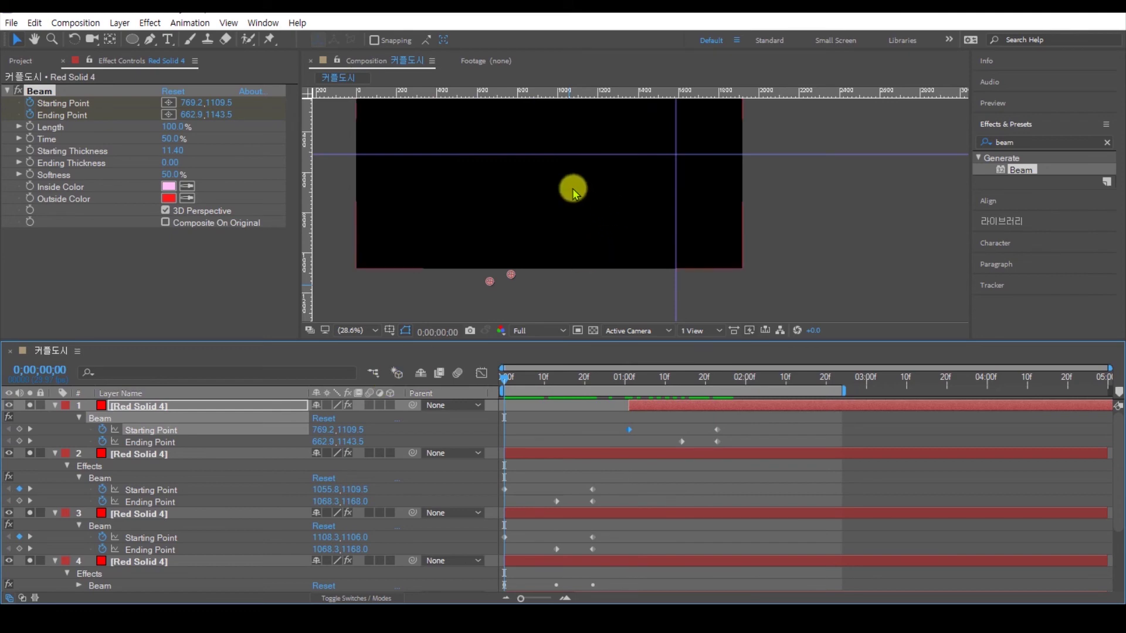
pyautogui.click(389, 331)
pyautogui.click(419, 398)
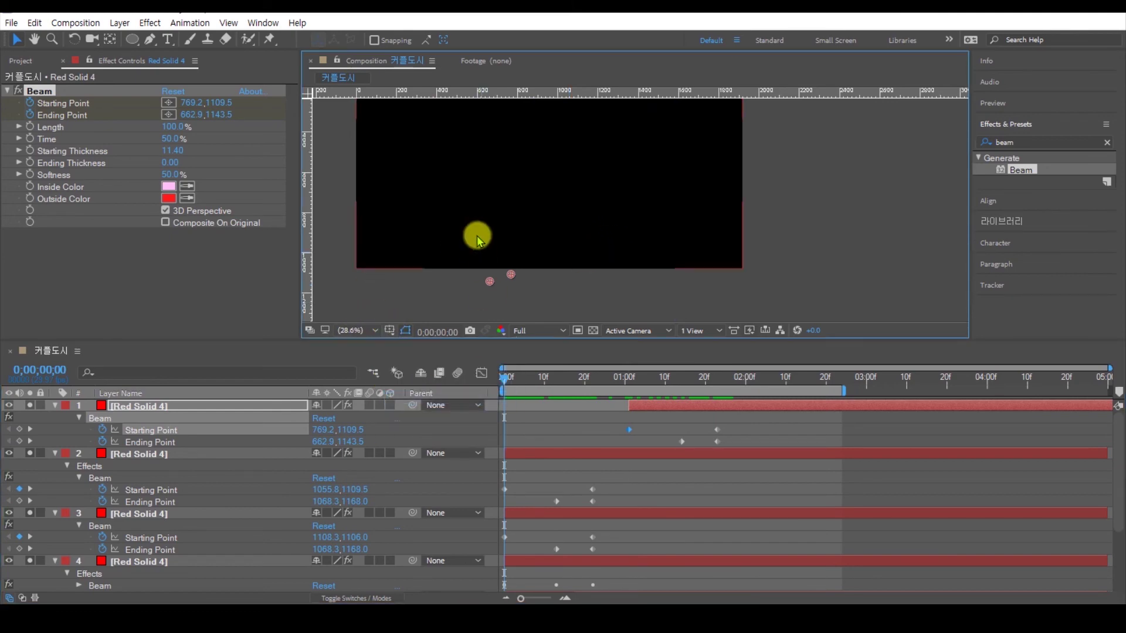
pyautogui.hotkey('ctrl', 'r')
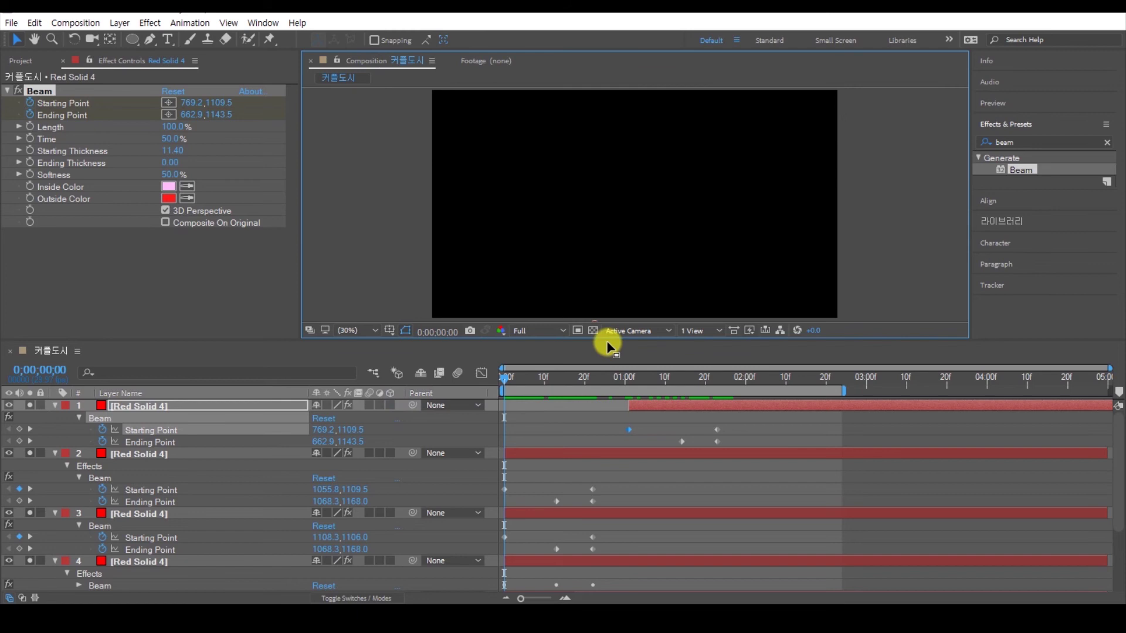
# Step: Collapse all layers, turn off their solo switches and clear the selection
pyautogui.hotkey('ctrl', 'a')
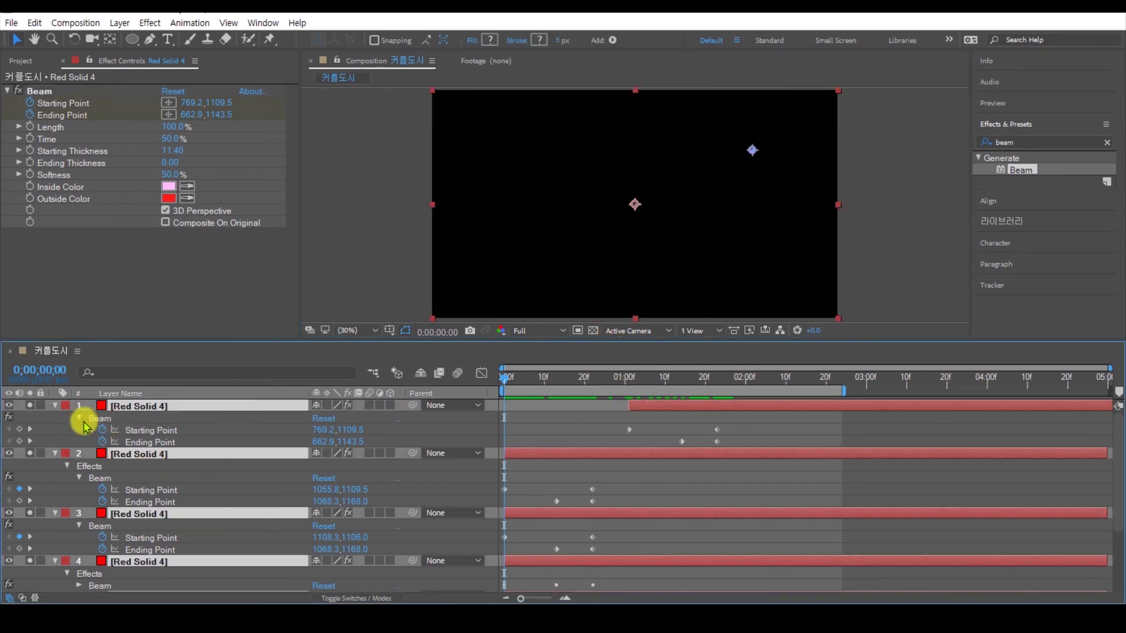
pyautogui.click(55, 405)
pyautogui.moveTo(31, 406); pyautogui.dragTo(29, 536)
pyautogui.click(155, 560)
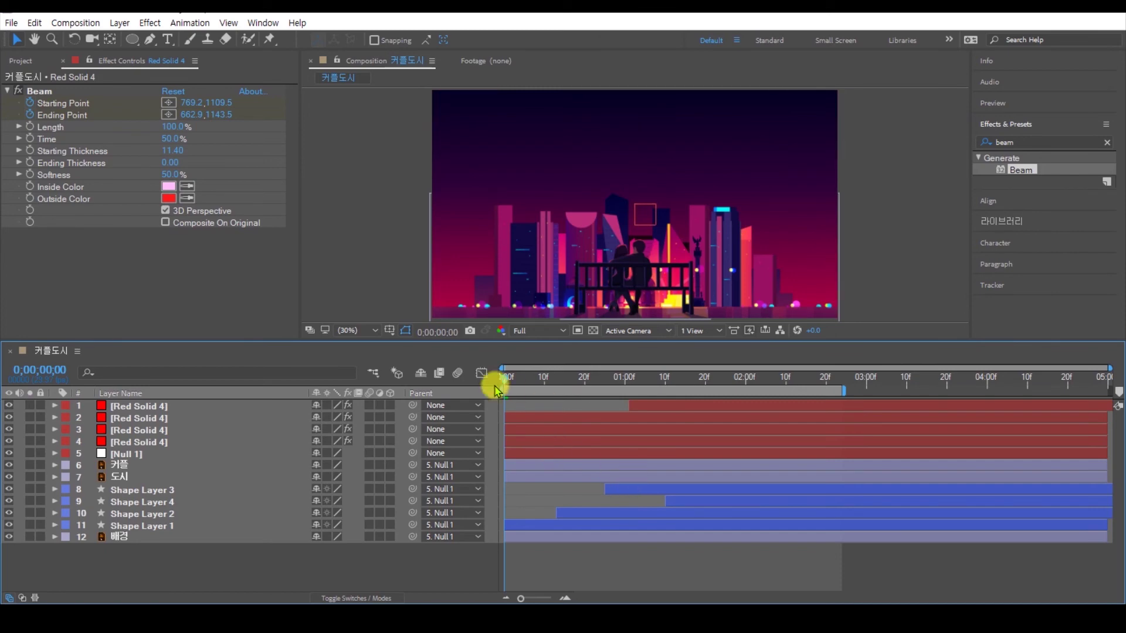
# Step: Move the 커플 layer to the top of the stack, above the red beam trails, and check the rise
pyautogui.moveTo(516, 384); pyautogui.dragTo(559, 392)
pyautogui.moveTo(140, 466); pyautogui.dragTo(188, 408)
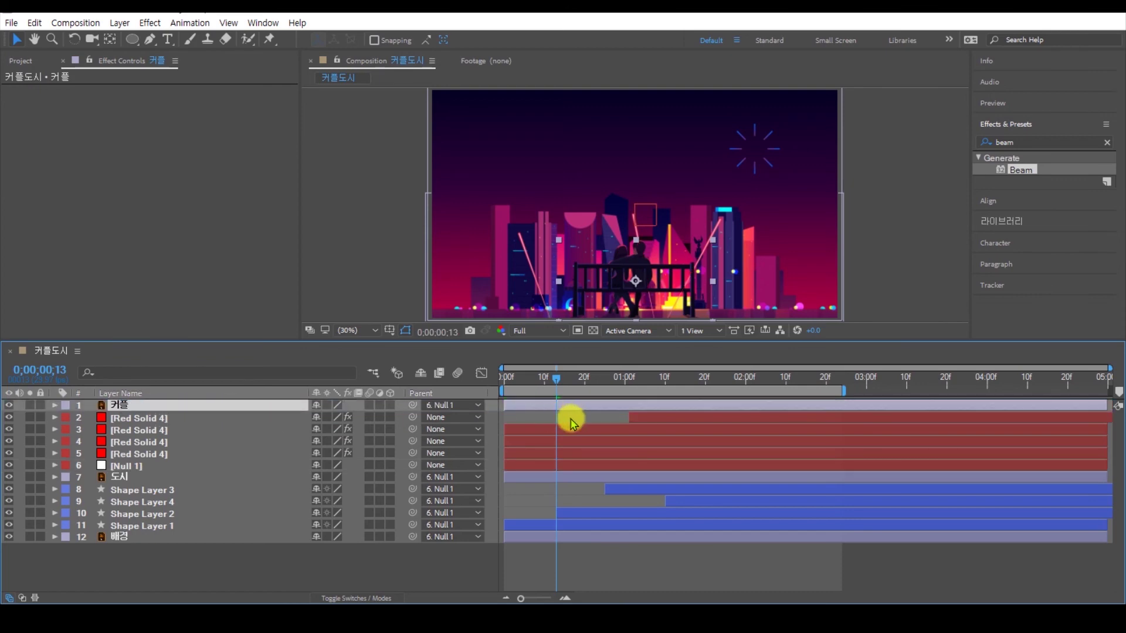
pyautogui.moveTo(557, 385); pyautogui.dragTo(495, 406)
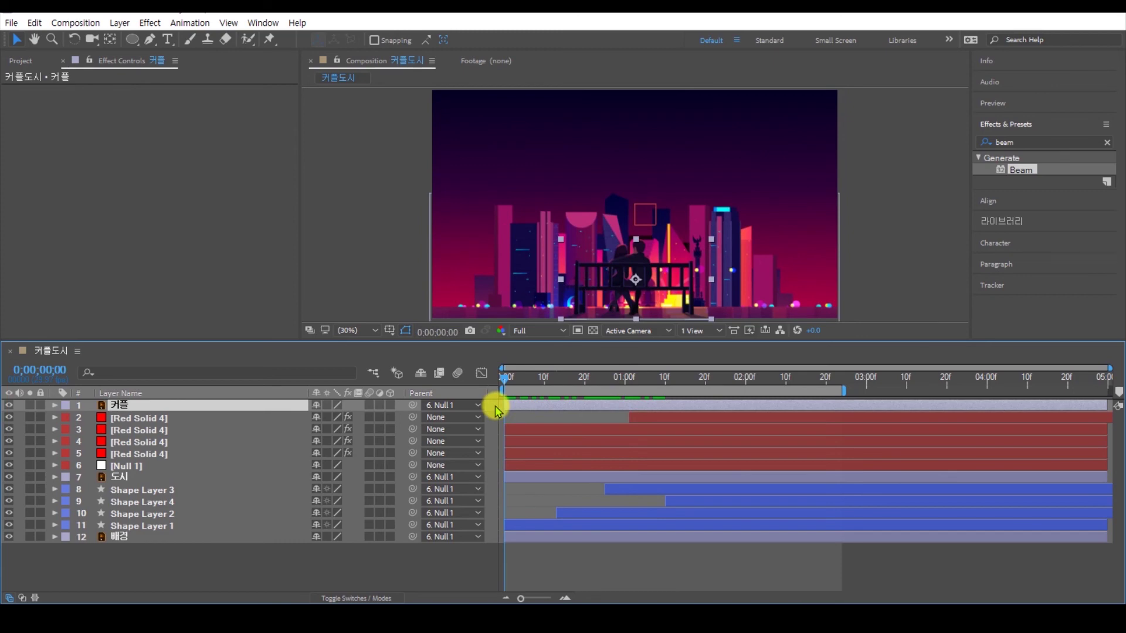
# Step: Identify the trail rising on the left by toggling its visibility and rename its layer 좌측
pyautogui.click(157, 447)
pyautogui.moveTo(544, 384); pyautogui.dragTo(580, 382)
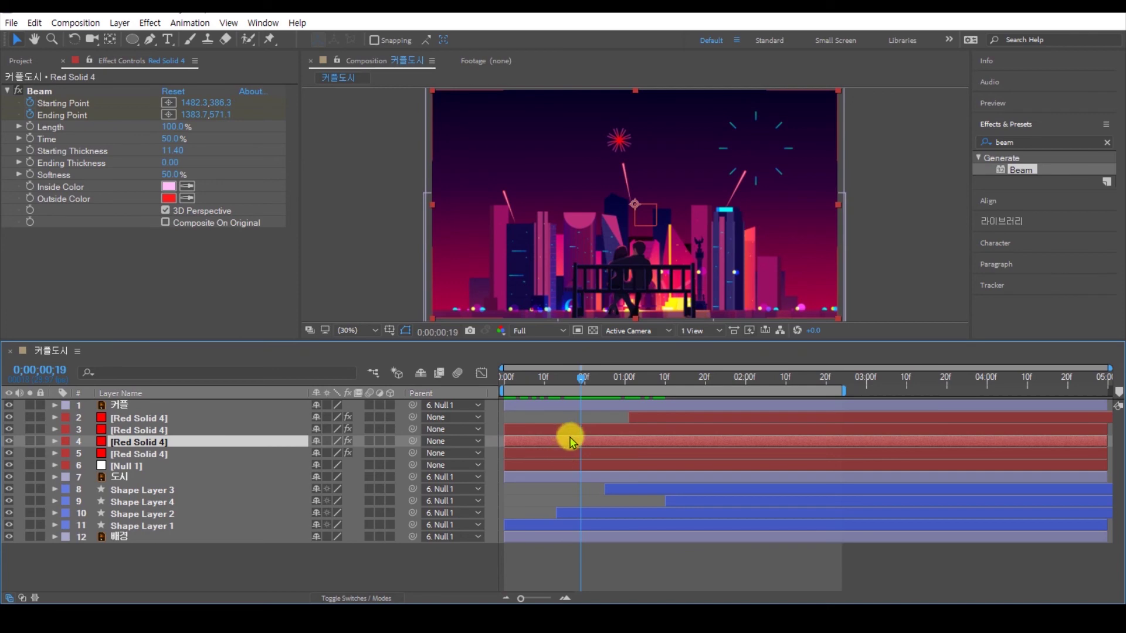
pyautogui.click(577, 454)
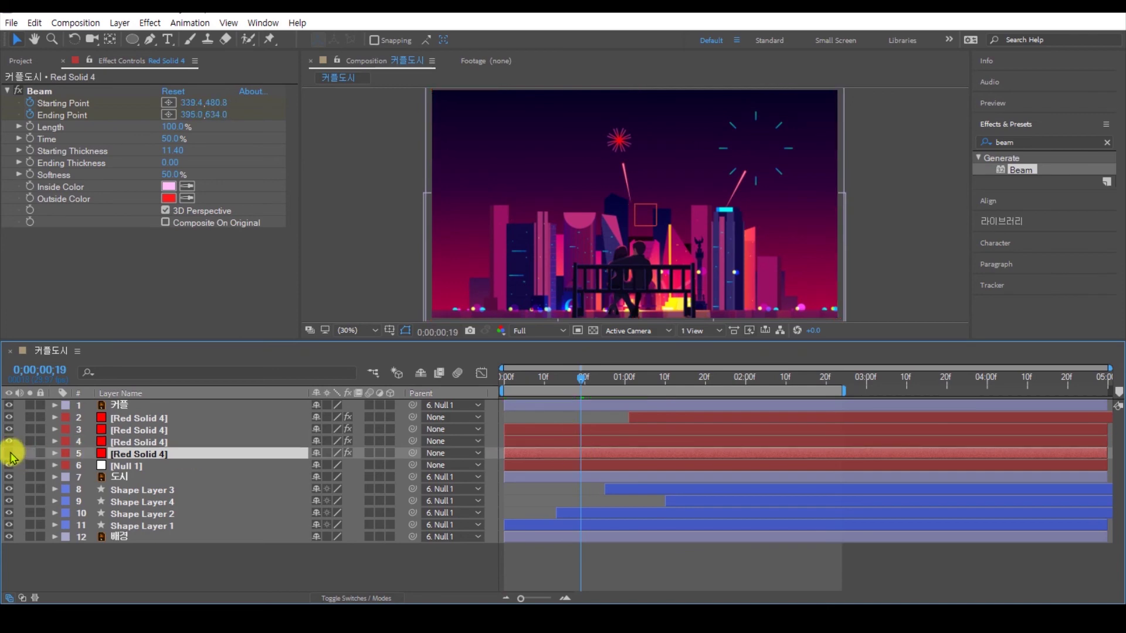
pyautogui.press('Return')
pyautogui.write('whk')
pyautogui.write('측')
pyautogui.press('Return')
# Step: Check layer 4's trail by toggling its visibility and rename the layer 우측
pyautogui.click(133, 442)
pyautogui.click(10, 440)
pyautogui.click(10, 440)
pyautogui.press('Return')
pyautogui.write('우측')
pyautogui.press('Return')
# Step: Rename the third layer's trail 중앙 and the second layer's trail 마지막
pyautogui.click(125, 430)
pyautogui.press('Return')
pyautogui.write('중앙')
pyautogui.press('Return')
pyautogui.click(134, 417)
pyautogui.press('Return')
pyautogui.write('마지막')
pyautogui.press('Return')
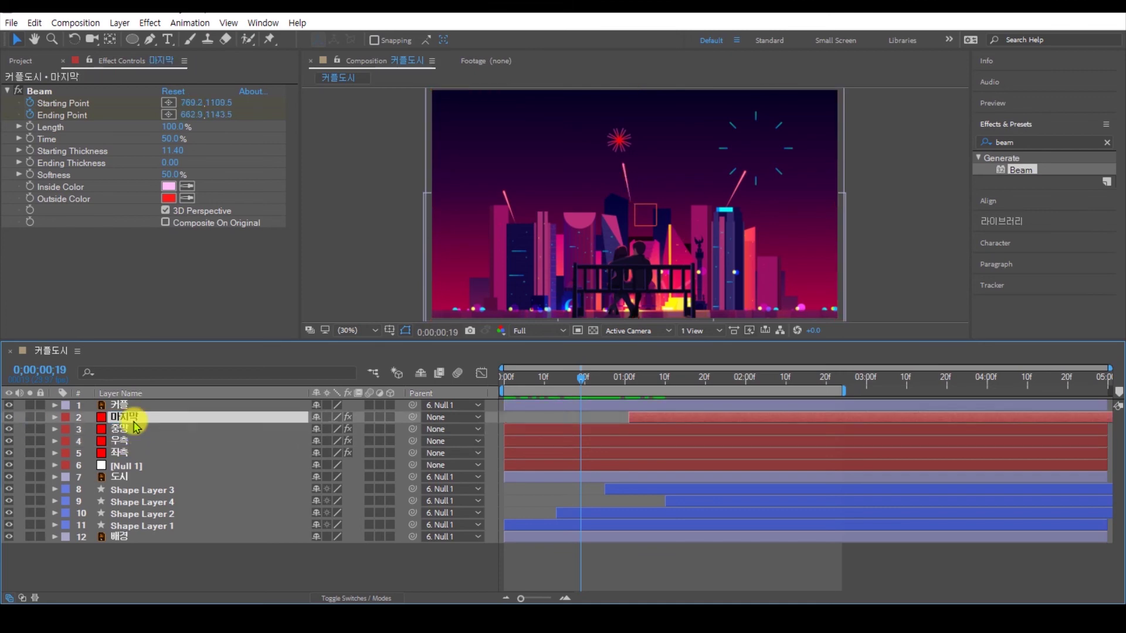
# Step: Rename Shape Layer 1 as 우측 and Shape Layer 2 as 중앙
pyautogui.click(525, 526)
pyautogui.press('Return')
pyautogui.write('우측')
pyautogui.press('Return')
pyautogui.click(251, 516)
pyautogui.press('Return')
pyautogui.write('중앙')
pyautogui.press('Return')
# Step: Rename Shape Layer 4 as 마지막 and Shape Layer 3 as 좌측
pyautogui.click(142, 502)
pyautogui.press('Return')
pyautogui.write('마지막')
pyautogui.press('Return')
pyautogui.click(150, 490)
pyautogui.press('Return')
pyautogui.write('좌측')
pyautogui.press('Return')
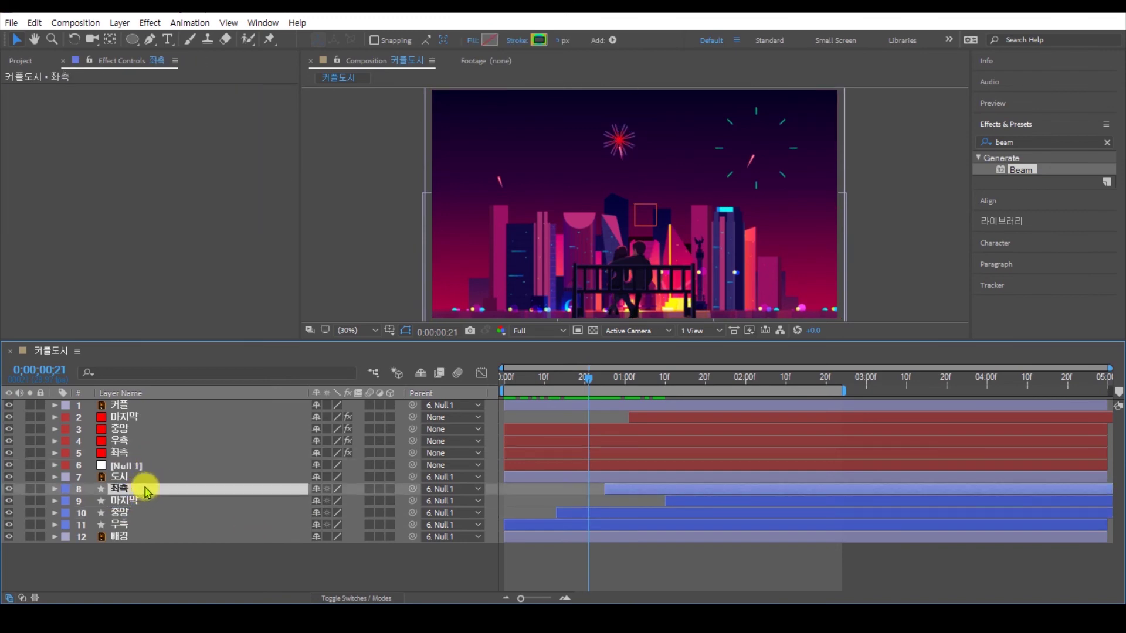
# Step: Show the 좌측 trail and burst keyframes, shift the burst to start at the trail's end at 0;00;00;22, and collapse both layers
pyautogui.moveTo(588, 378); pyautogui.dragTo(605, 378)
pyautogui.click(120, 453)
pyautogui.keyDown('ctrl'); pyautogui.click(631, 490); pyautogui.keyUp('ctrl')
pyautogui.press('u')
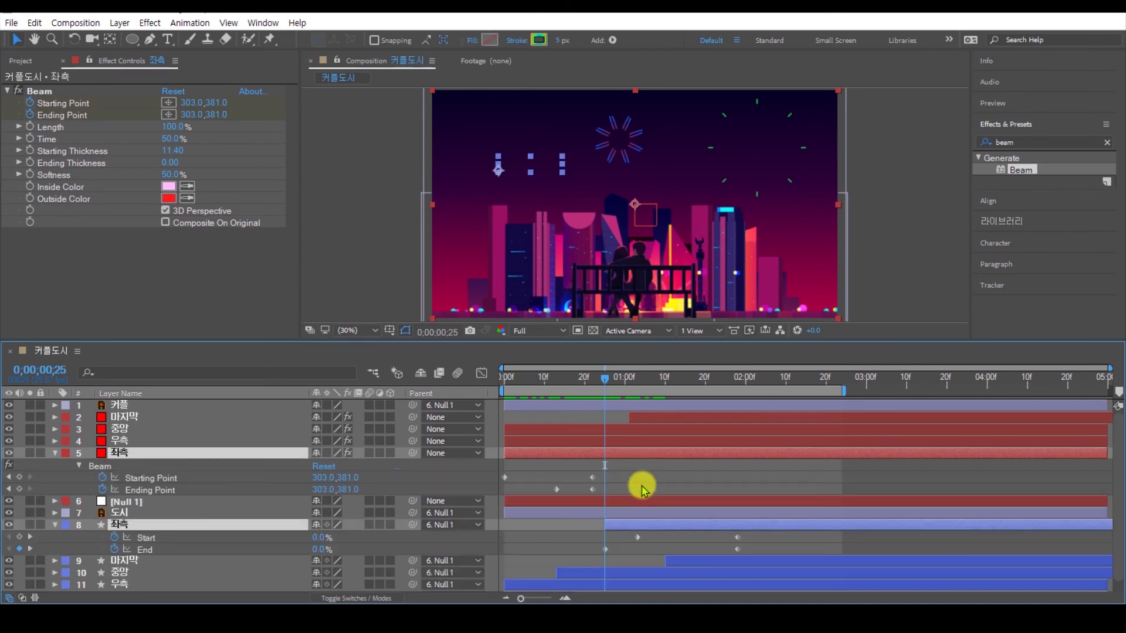
pyautogui.moveTo(602, 382); pyautogui.dragTo(591, 382)
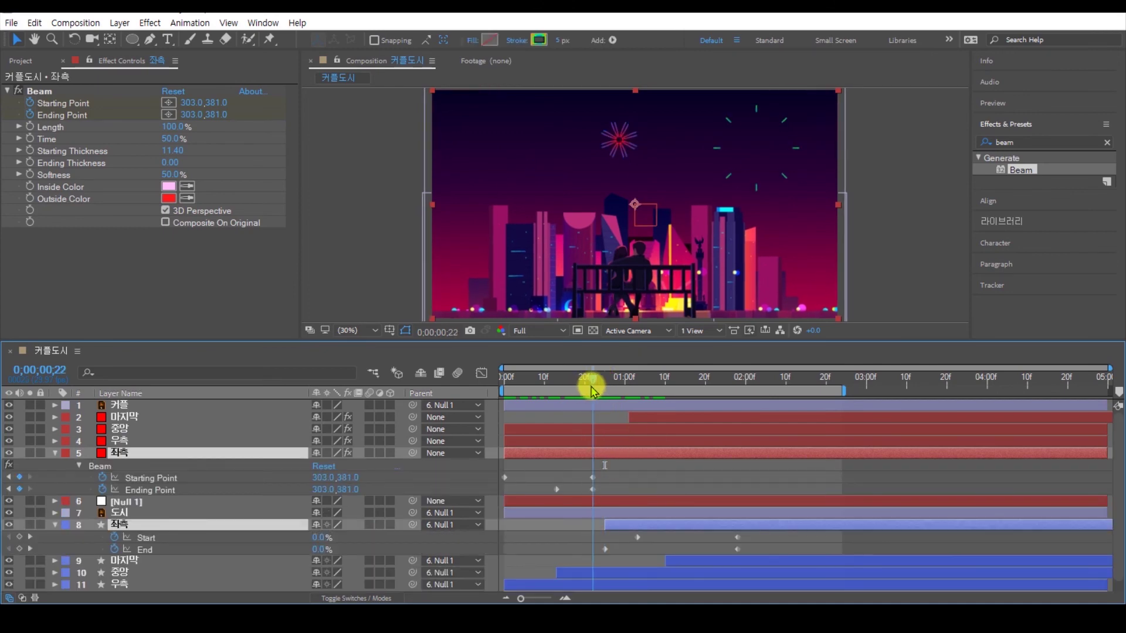
pyautogui.click(623, 523)
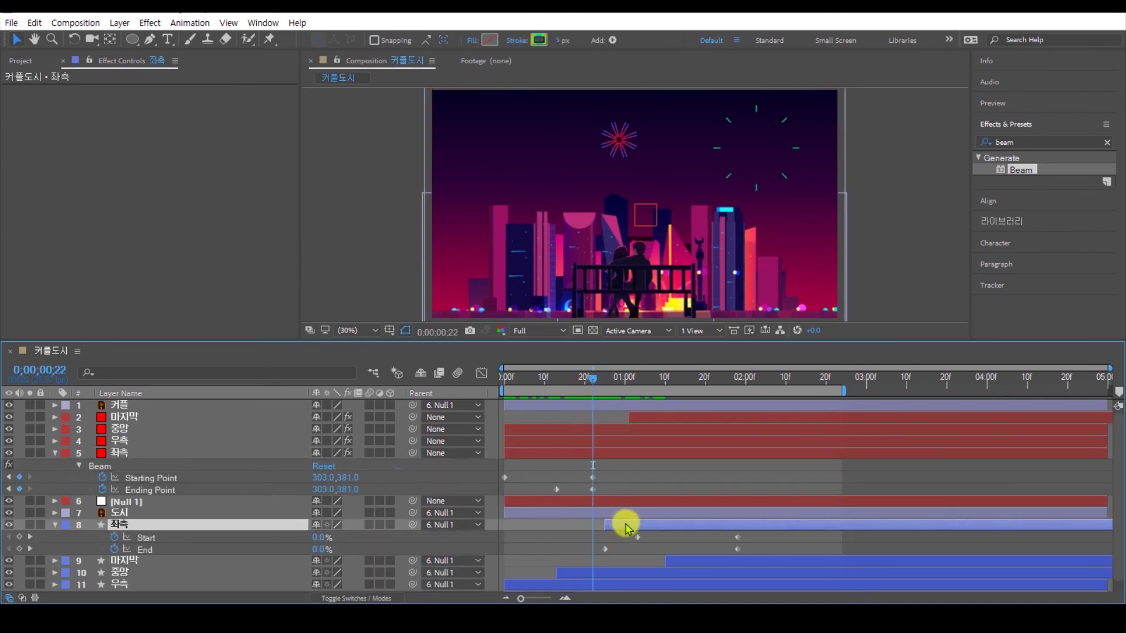
pyautogui.moveTo(627, 528); pyautogui.dragTo(614, 528)
pyautogui.moveTo(591, 379); pyautogui.dragTo(543, 395)
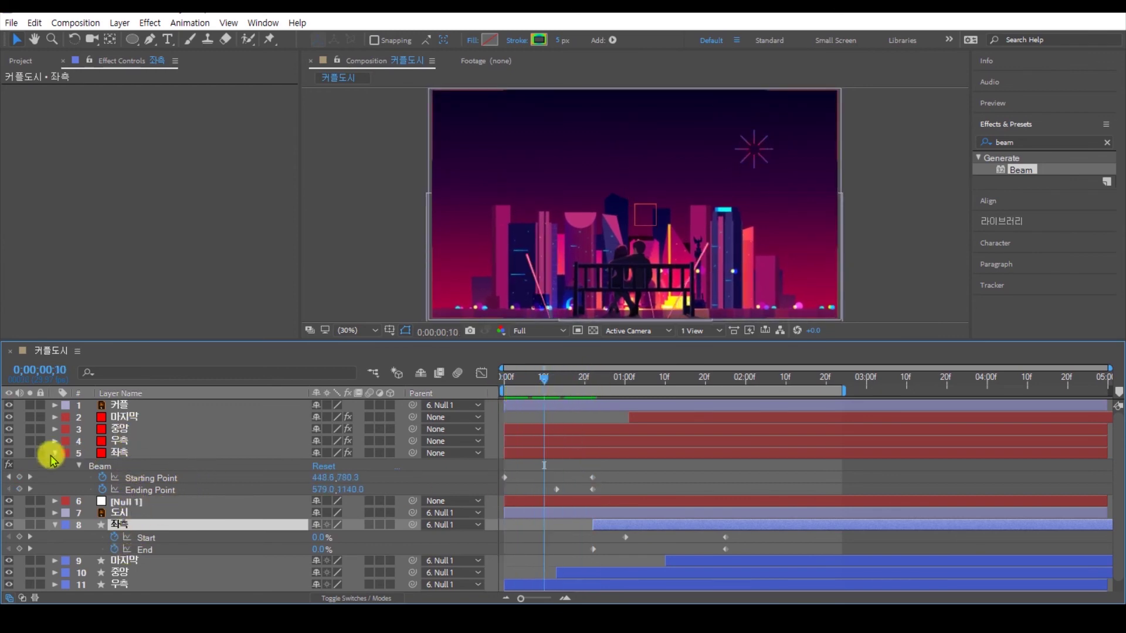
pyautogui.click(53, 453)
pyautogui.click(55, 489)
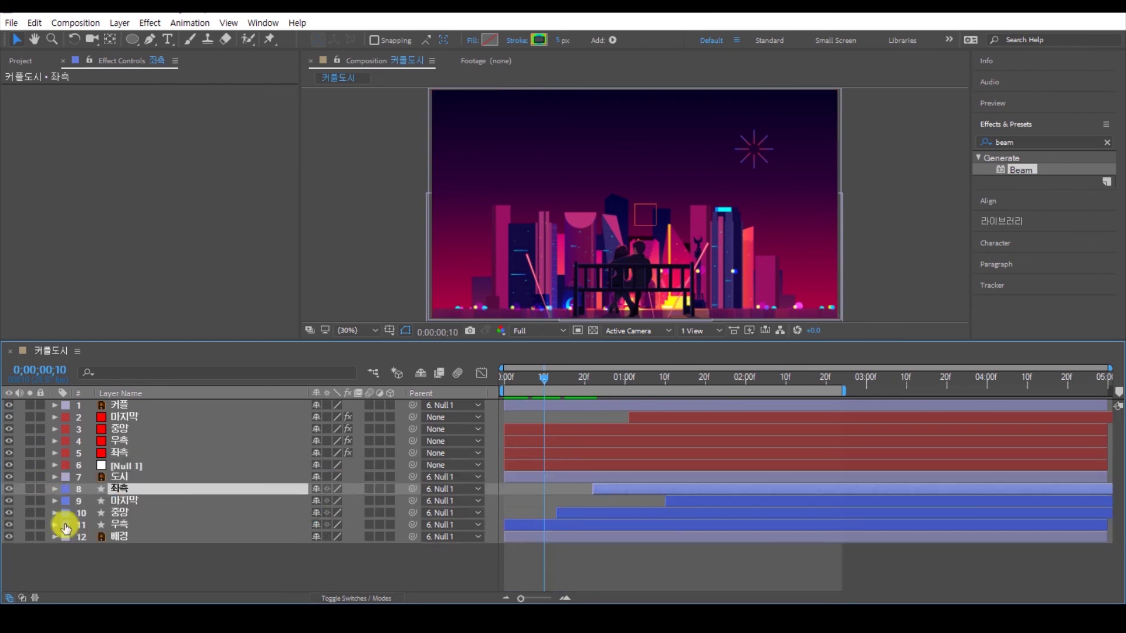
# Step: Show the 우측 trail and burst keyframes and shift the burst layer to start at 0;00;00;22
pyautogui.click(119, 524)
pyautogui.keyDown('ctrl'); pyautogui.click(121, 440); pyautogui.keyUp('ctrl')
pyautogui.press('u')
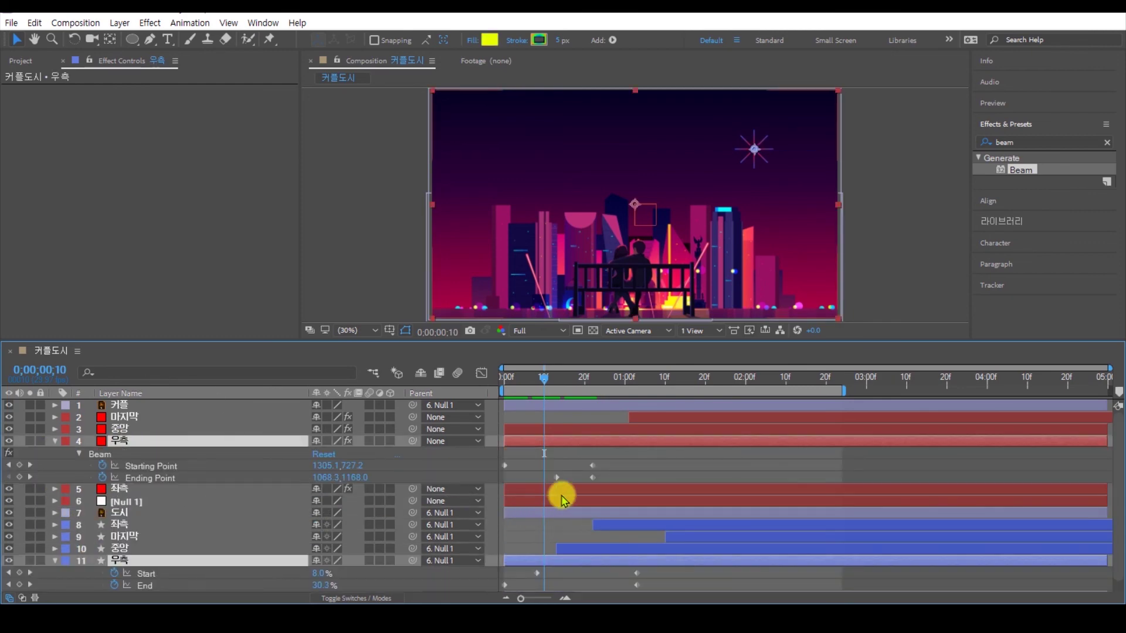
pyautogui.moveTo(547, 386); pyautogui.dragTo(593, 382)
pyautogui.click(548, 551)
pyautogui.click(554, 563)
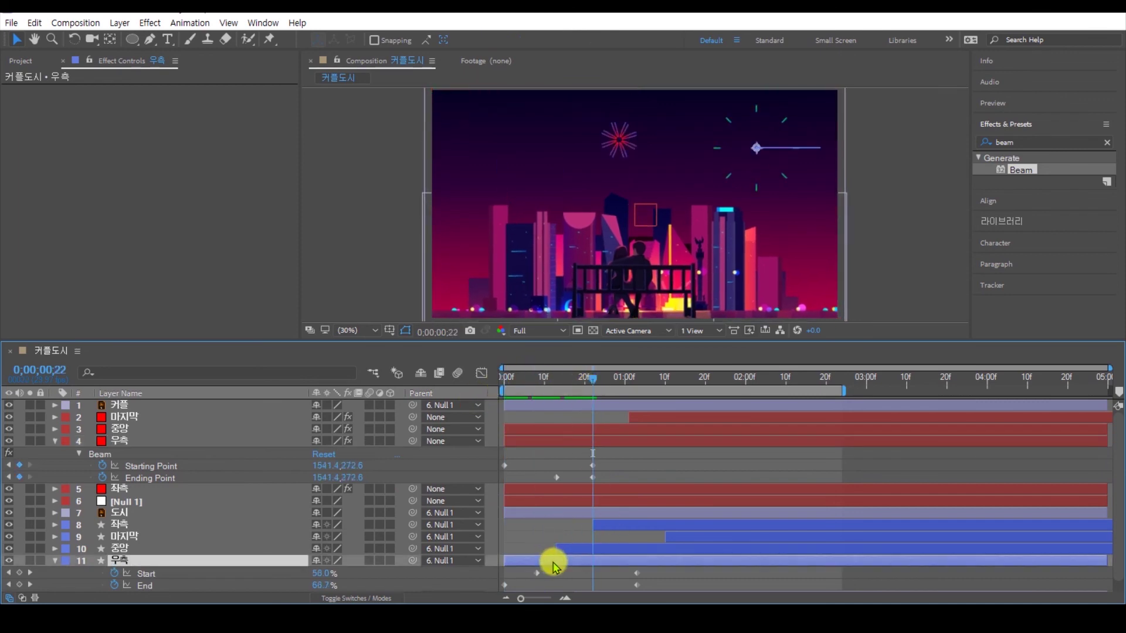
pyautogui.press('[')
# Step: Play the animation from the first frame to check how the trails and bursts line up
pyautogui.moveTo(583, 379); pyautogui.dragTo(458, 398)
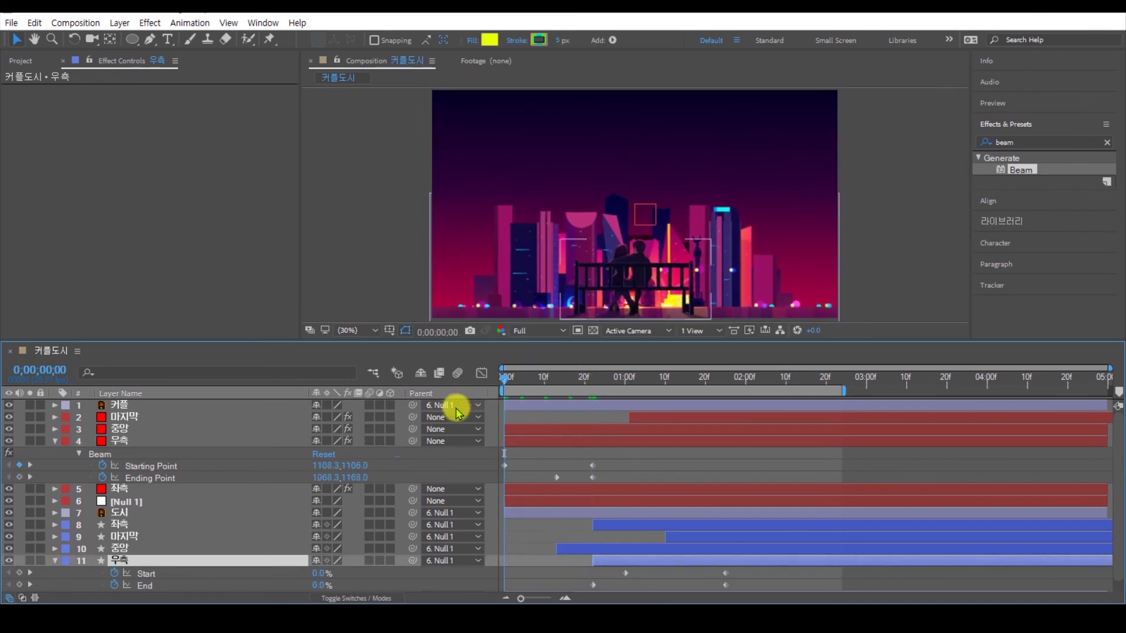
pyautogui.press('space')
pyautogui.click(696, 380)
pyautogui.press('space')
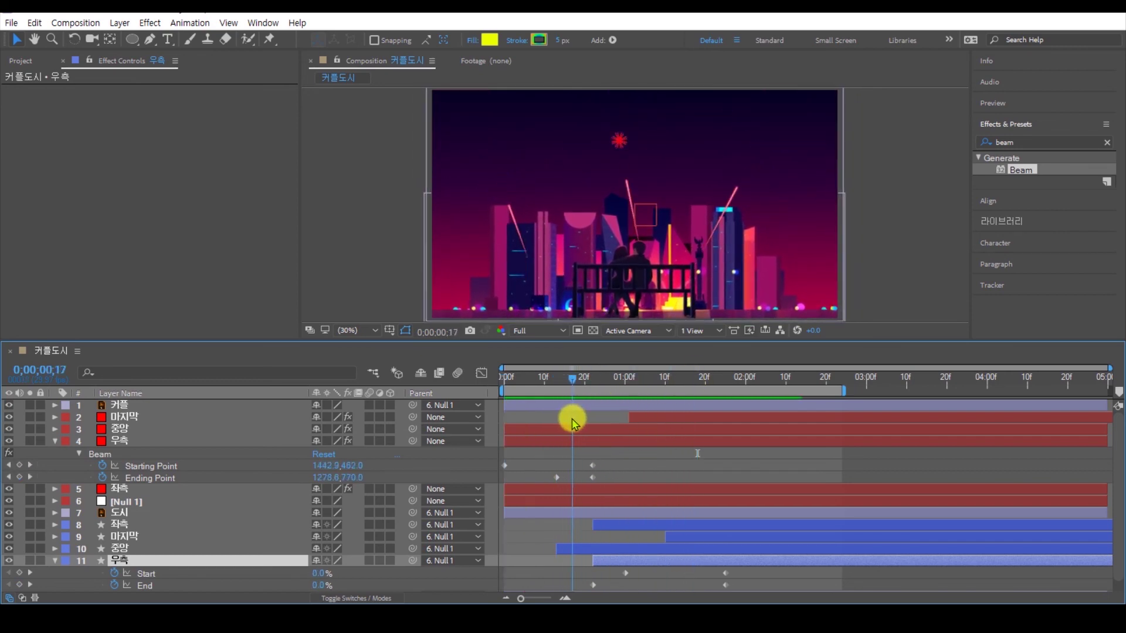
# Step: Shift the 중앙 trail layer to start at 0;00;00;12 and show its keyframes
pyautogui.moveTo(548, 420); pyautogui.dragTo(551, 421)
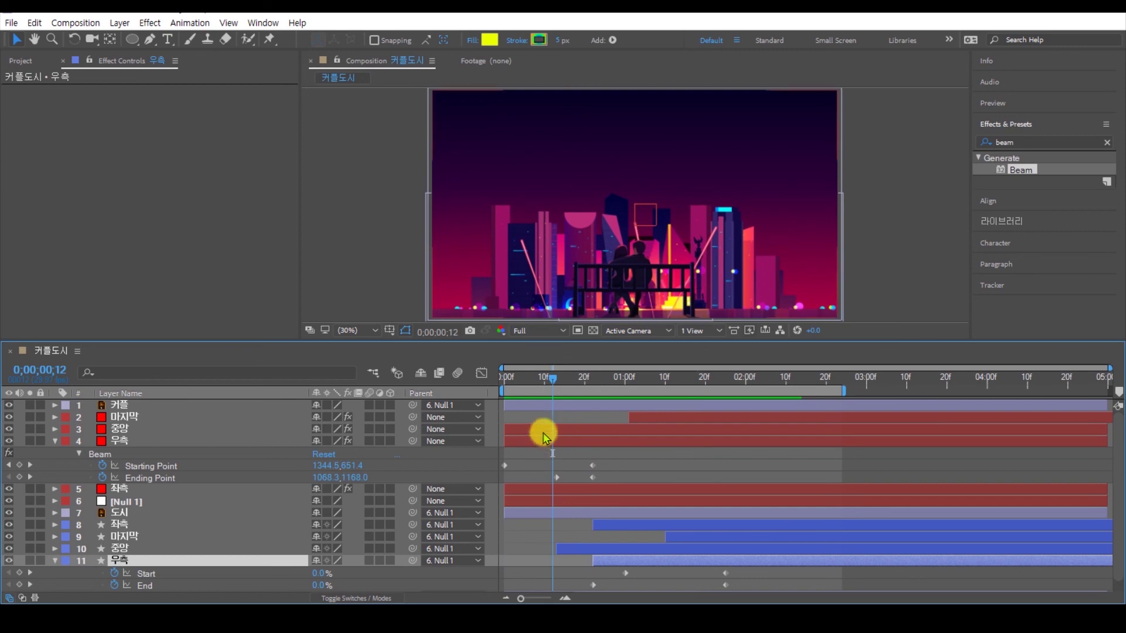
pyautogui.click(543, 432)
pyautogui.press('u')
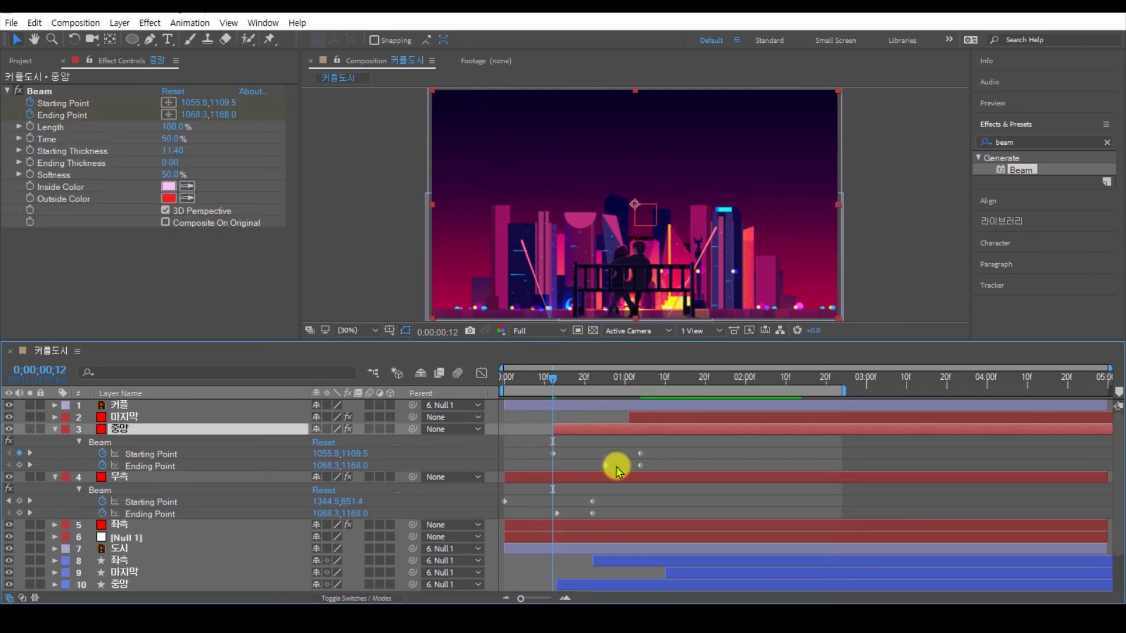
# Step: Shift the 중앙 burst layer to start at the 중앙 trail's last keyframes at 0;00;01;04
pyautogui.moveTo(589, 384); pyautogui.dragTo(639, 384)
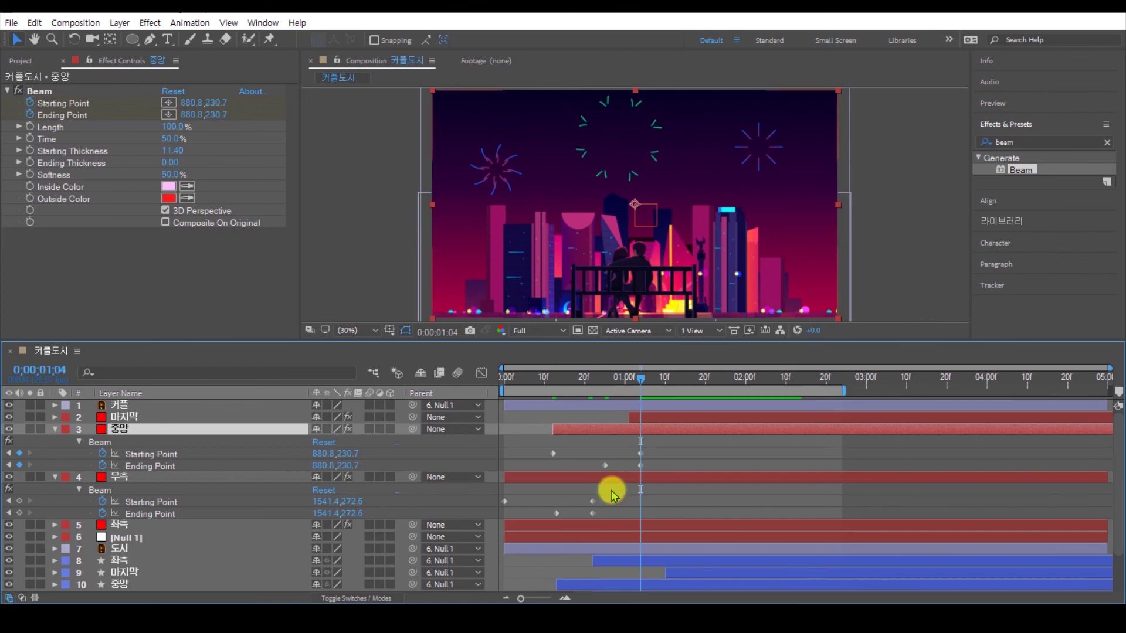
pyautogui.scroll(-1, 613, 496)
pyautogui.click(135, 549)
pyautogui.hotkey('alt', '[')
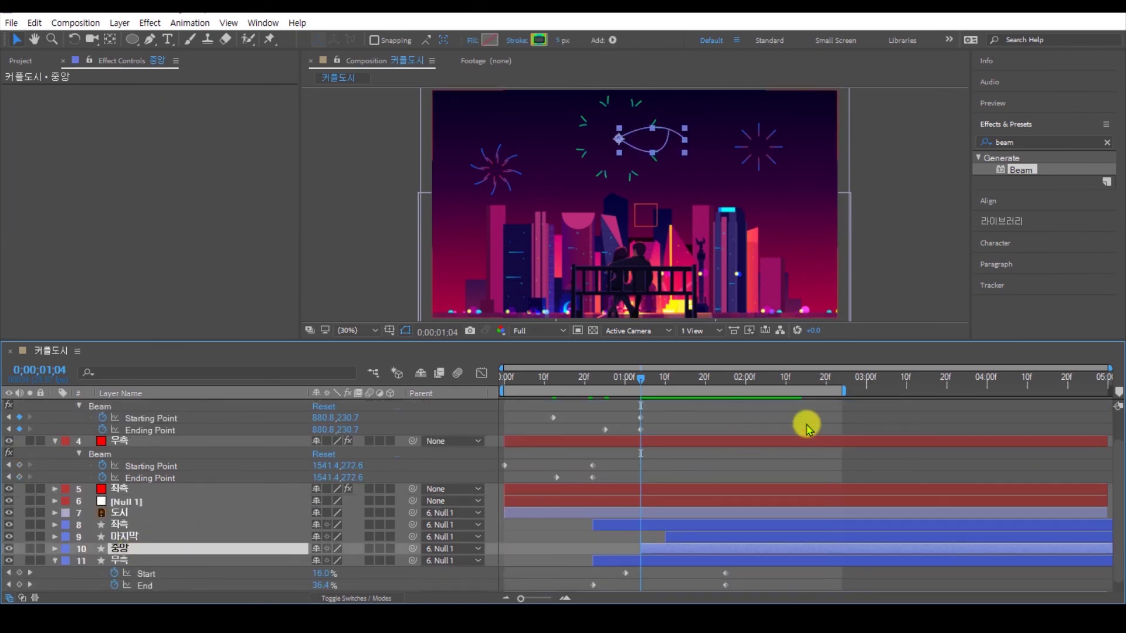
# Step: Shift the 좌측 trail layer to start at 0;00;00;22, show its keyframes and go to its last ones at 0;00;01;14
pyautogui.scroll(1, 621, 470)
pyautogui.moveTo(638, 378); pyautogui.dragTo(595, 385)
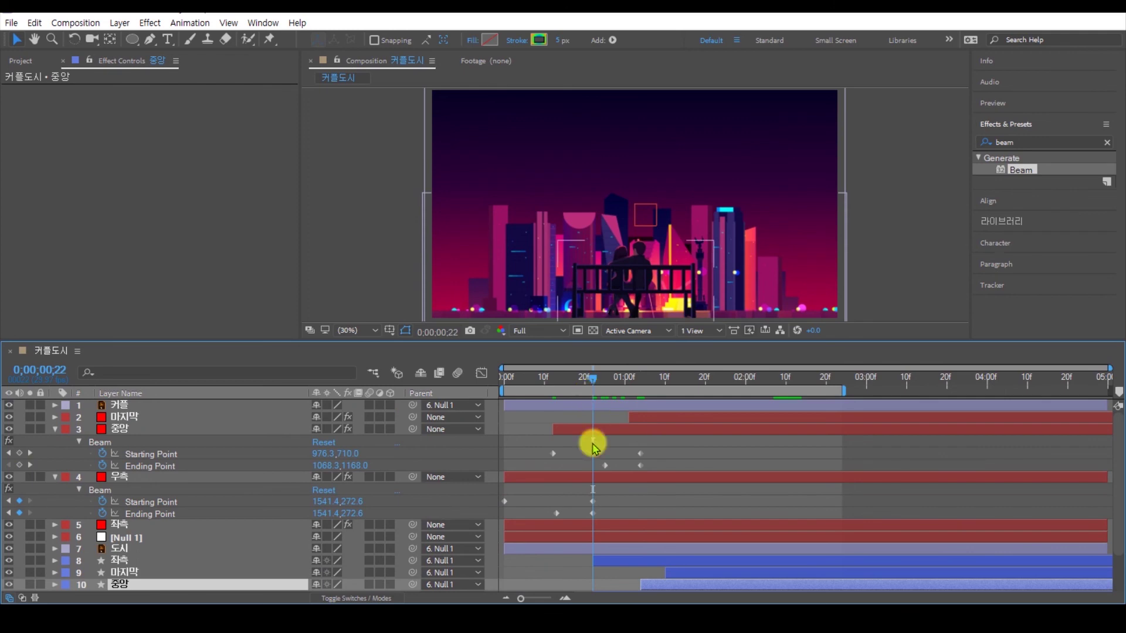
pyautogui.click(603, 526)
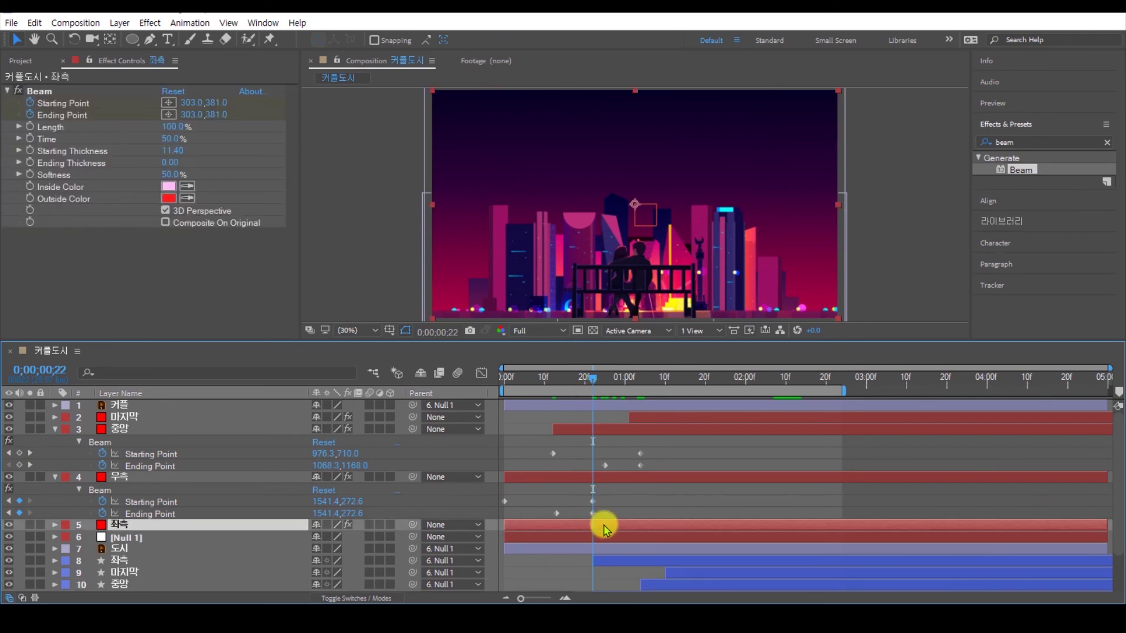
pyautogui.press('u')
pyautogui.scroll(-3, 696, 495)
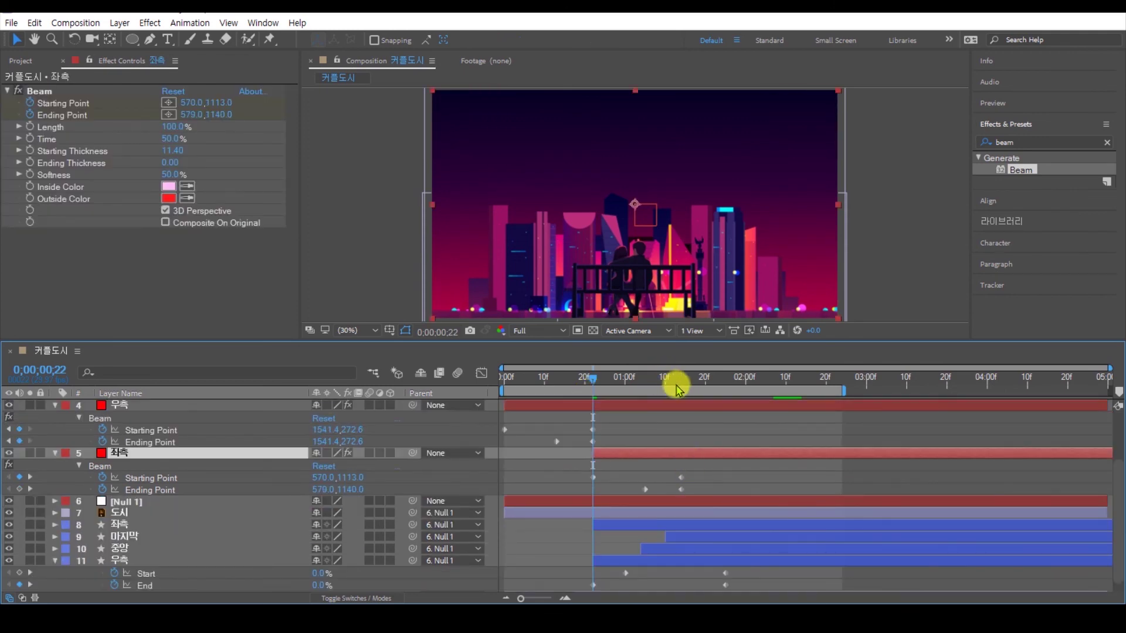
pyautogui.moveTo(673, 387); pyautogui.dragTo(682, 382)
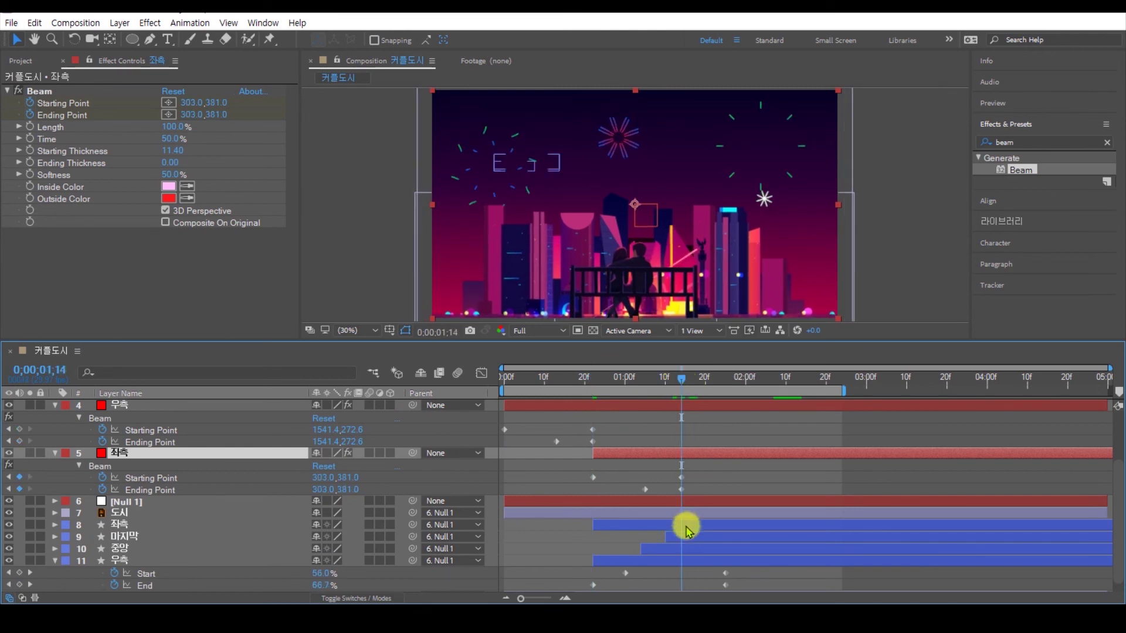
# Step: Shift the 좌측 burst layer to start at the 좌측 trail's last keyframes at 0;00;01;14
pyautogui.click(134, 526)
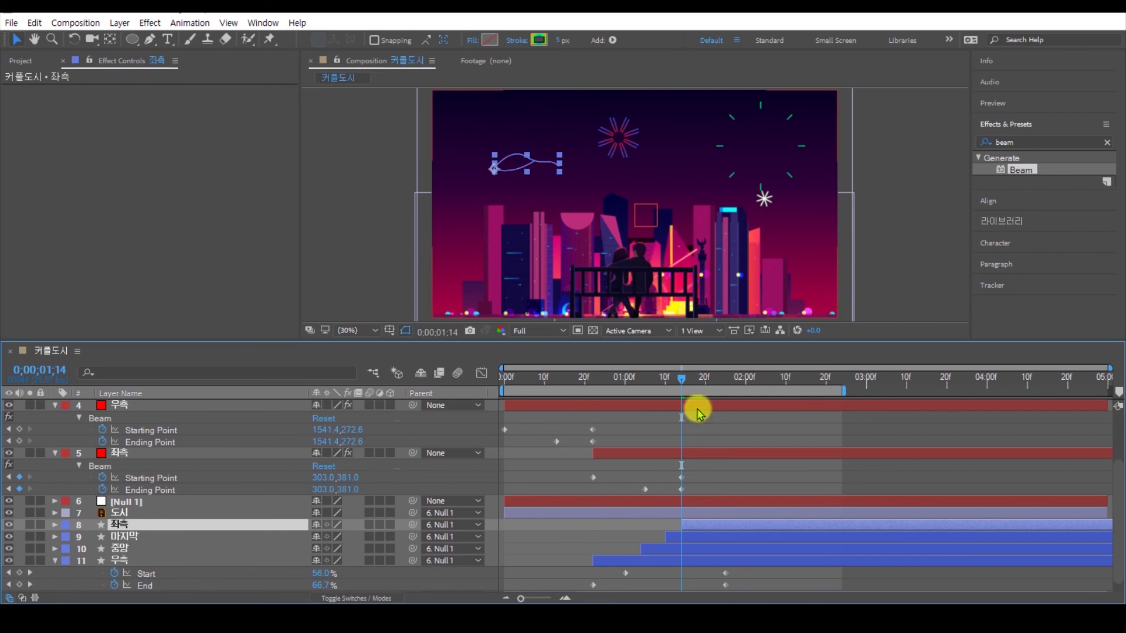
pyautogui.scroll(3, 697, 423)
# Step: Set the 마지막 trail layer to start at 0;00;01;00, show its keyframes and go to its last ones at 0;00;01;22
pyautogui.moveTo(682, 382); pyautogui.dragTo(625, 411)
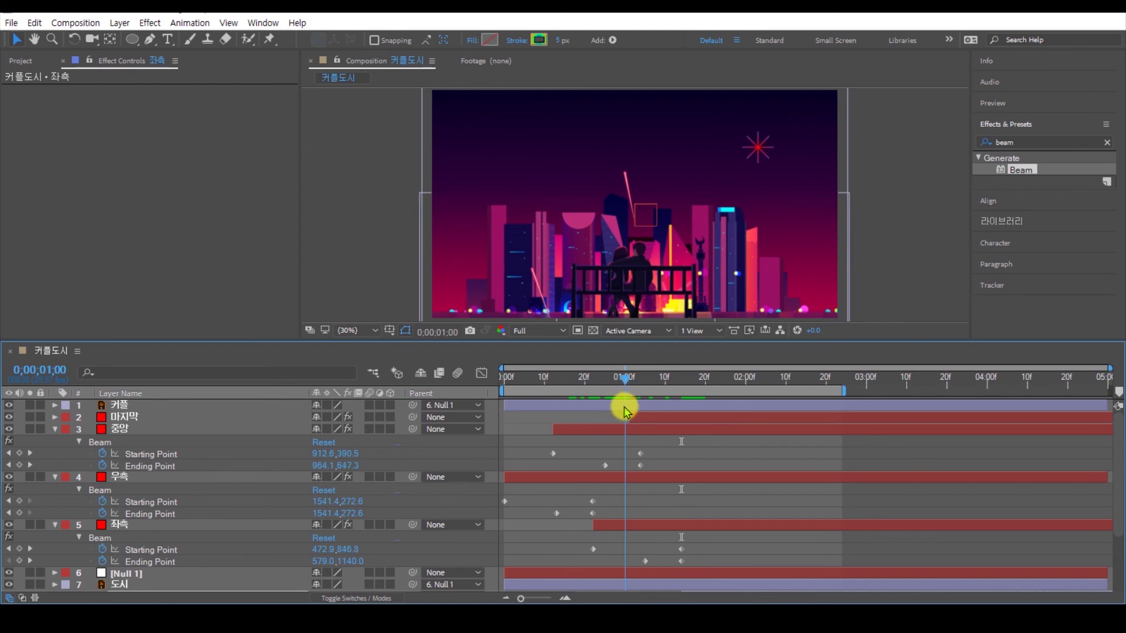
pyautogui.click(643, 419)
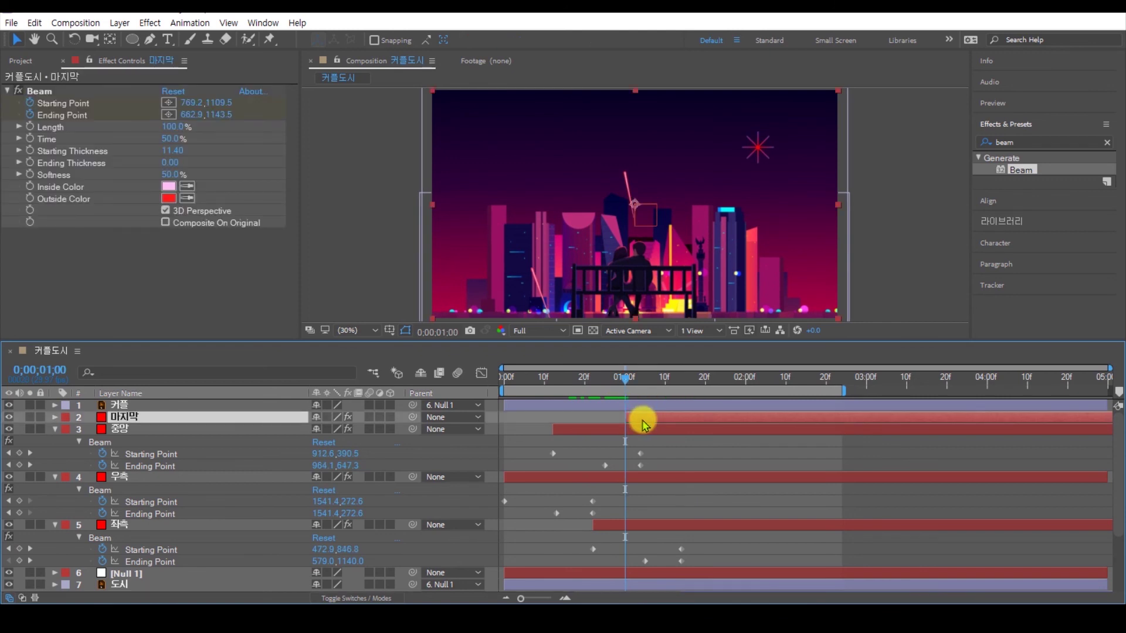
pyautogui.press('u')
pyautogui.click(712, 383)
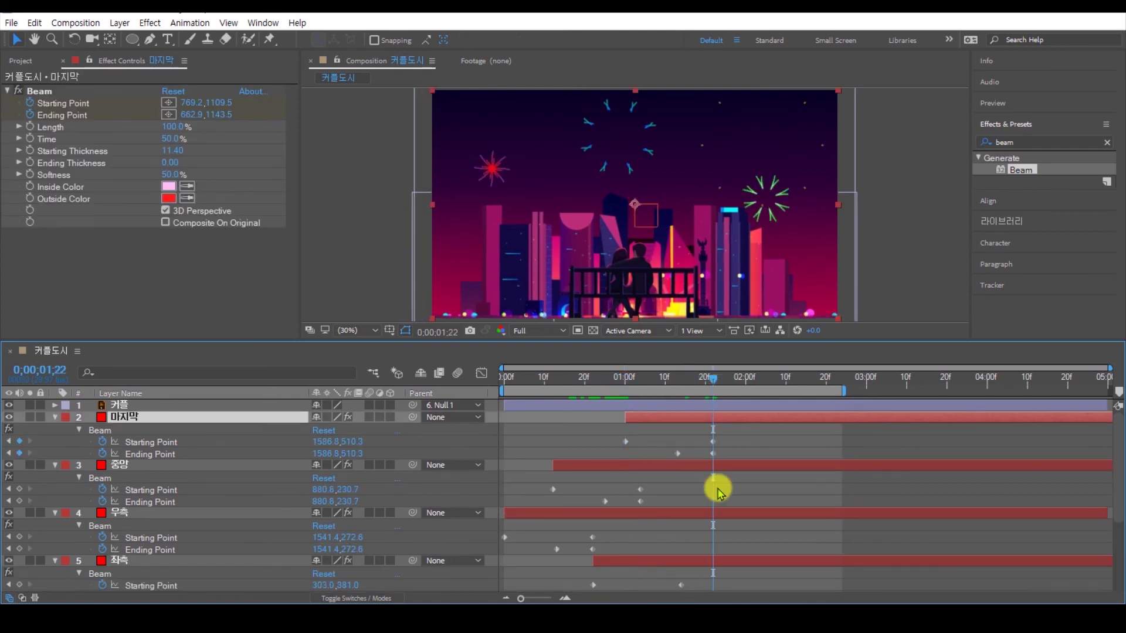
# Step: Shift the 마지막 burst layer to start at the 마지막 trail's last keyframes at 0;00;01;22
pyautogui.scroll(-5, 718, 491)
pyautogui.click(720, 526)
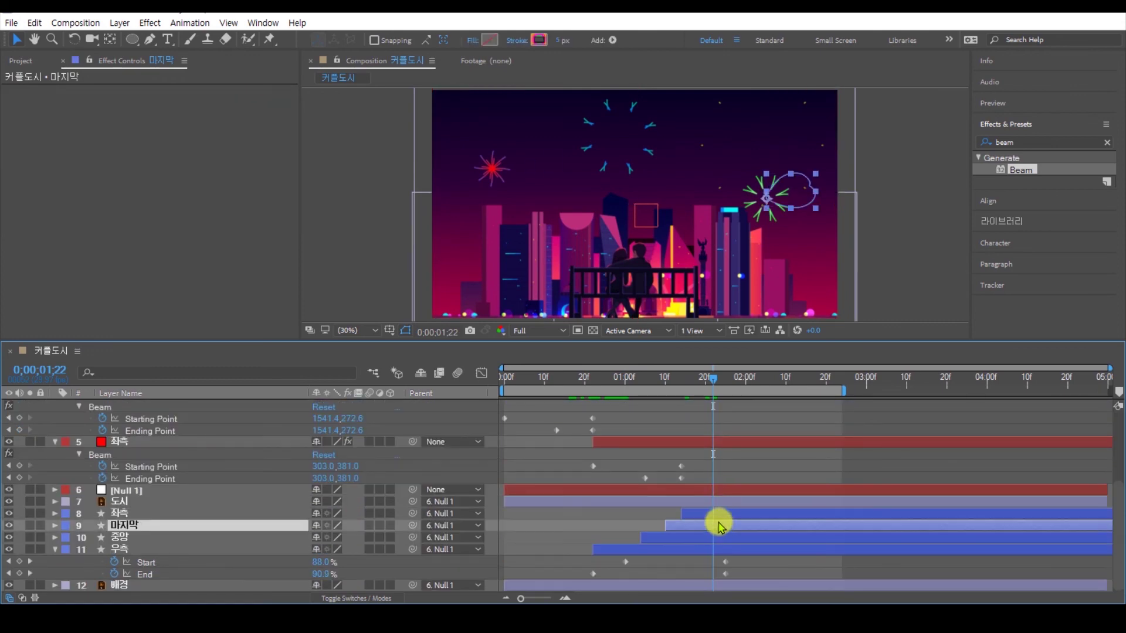
pyautogui.press('[')
# Step: Extend the work area's end to just past 3 seconds, play the animation from the first frame and return to the start
pyautogui.moveTo(711, 381); pyautogui.dragTo(497, 402)
pyautogui.moveTo(844, 391); pyautogui.dragTo(875, 396)
pyautogui.press('space')
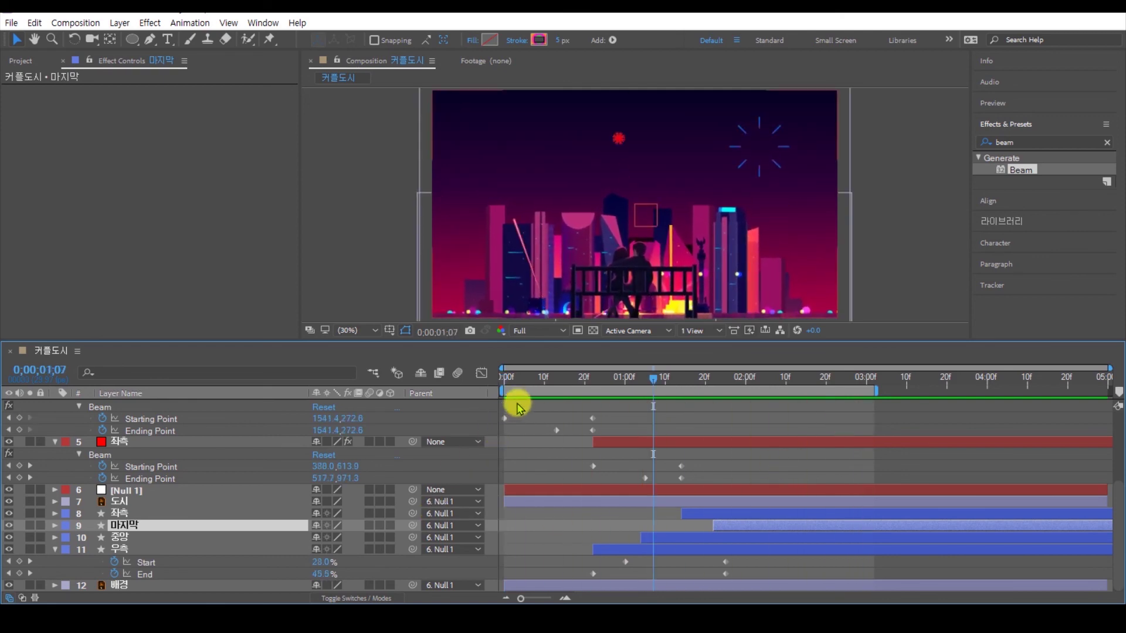
pyautogui.click(535, 379)
pyautogui.press('Home')
# Step: Collapse the revealed keyframe properties of all layers in the composition and clear the selection
pyautogui.scroll(5, 138, 492)
pyautogui.hotkey('ctrl', 'a')
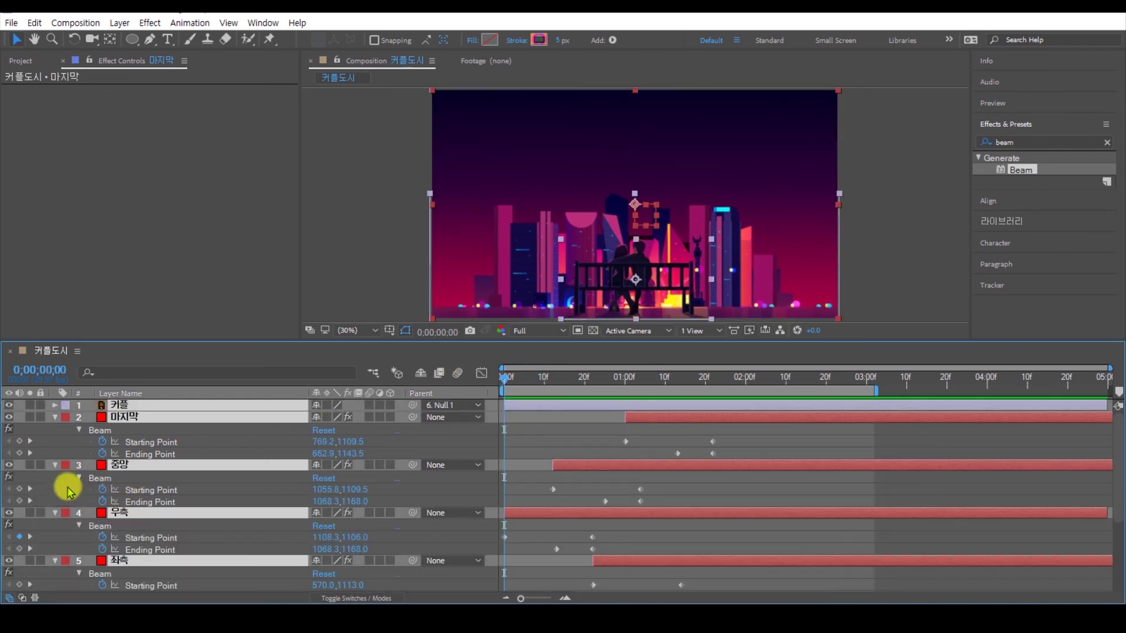
pyautogui.press('u')
pyautogui.click(176, 566)
# Step: Parent the four Beam trail layers 마지막, 중앙, 우측 and 좌측 to Null 1 and preview the animation from the first frame
pyautogui.click(120, 417)
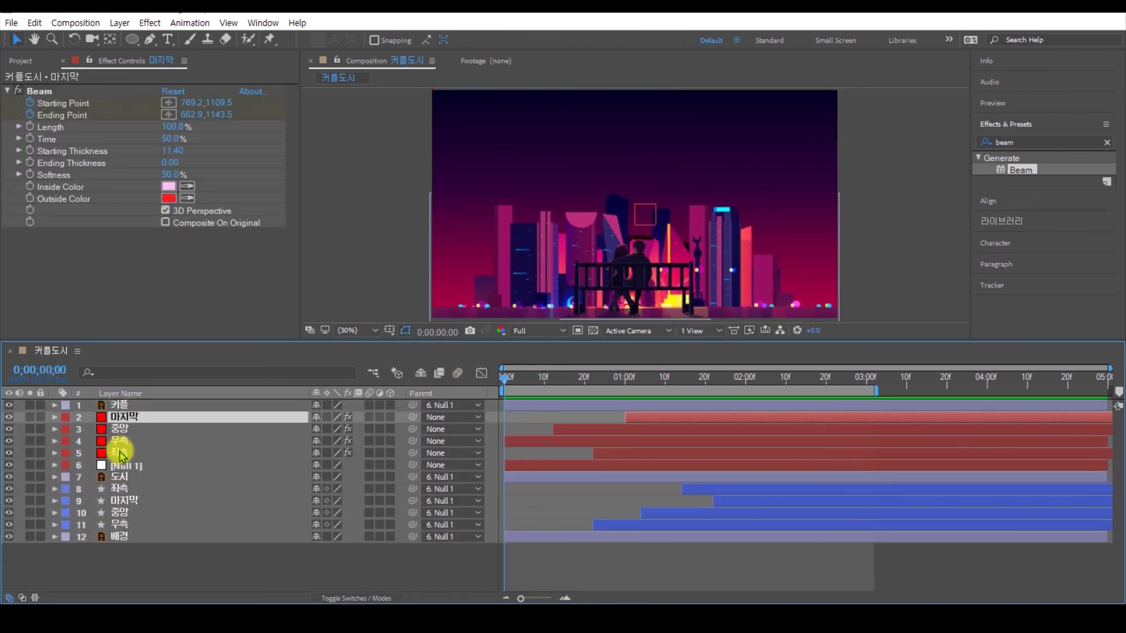
pyautogui.keyDown('shift'); pyautogui.click(120, 452); pyautogui.keyUp('shift')
pyautogui.moveTo(413, 453); pyautogui.dragTo(151, 467)
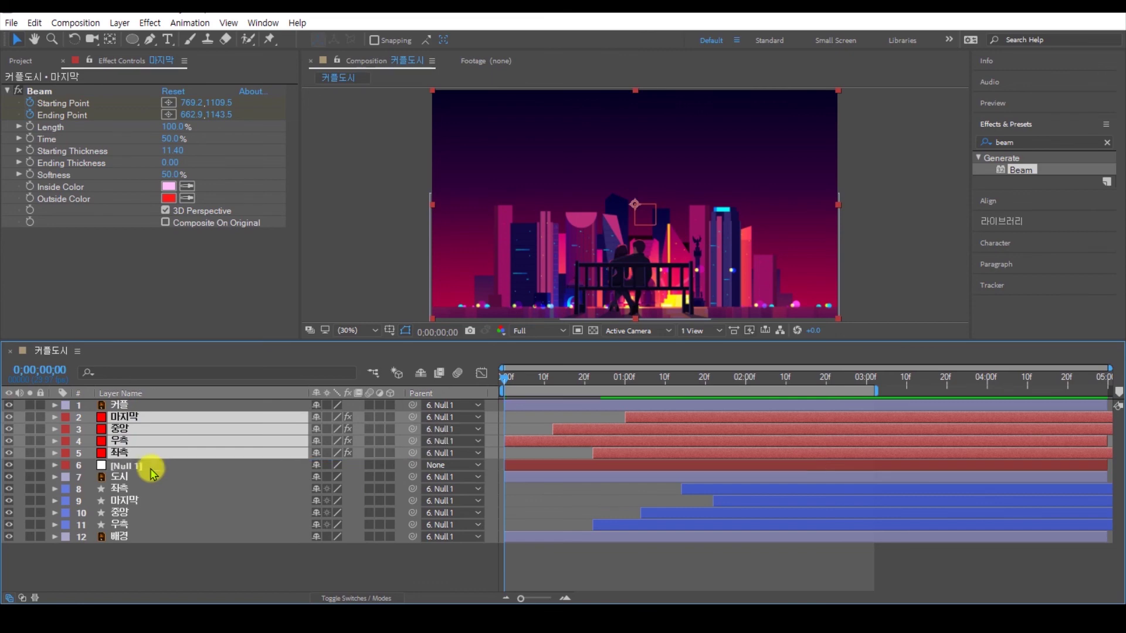
pyautogui.click(193, 566)
pyautogui.press('space')
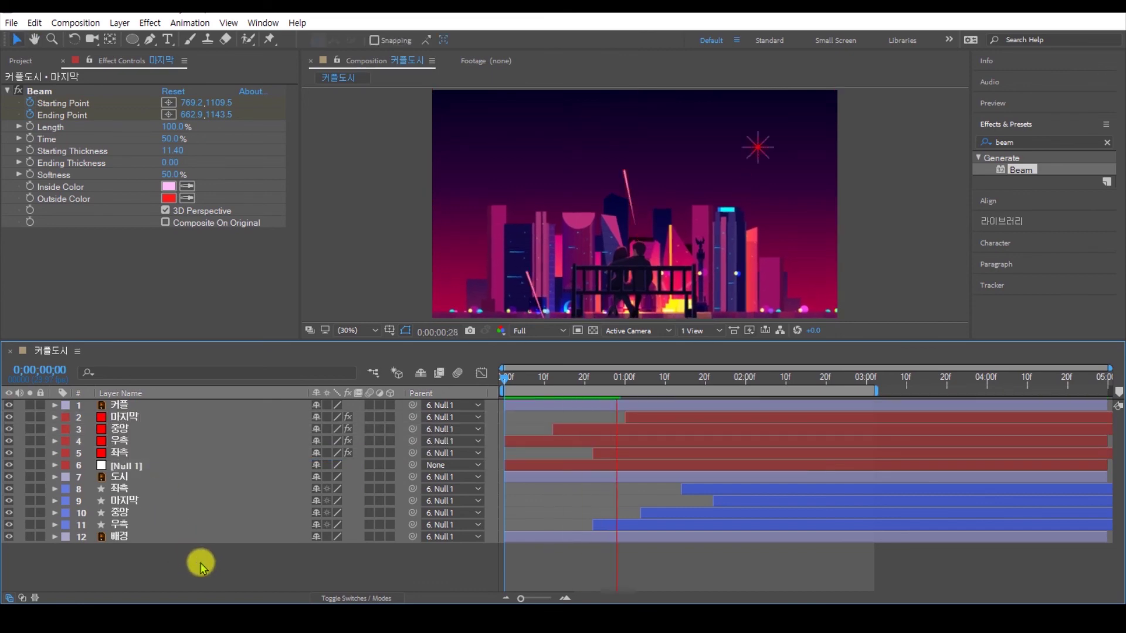